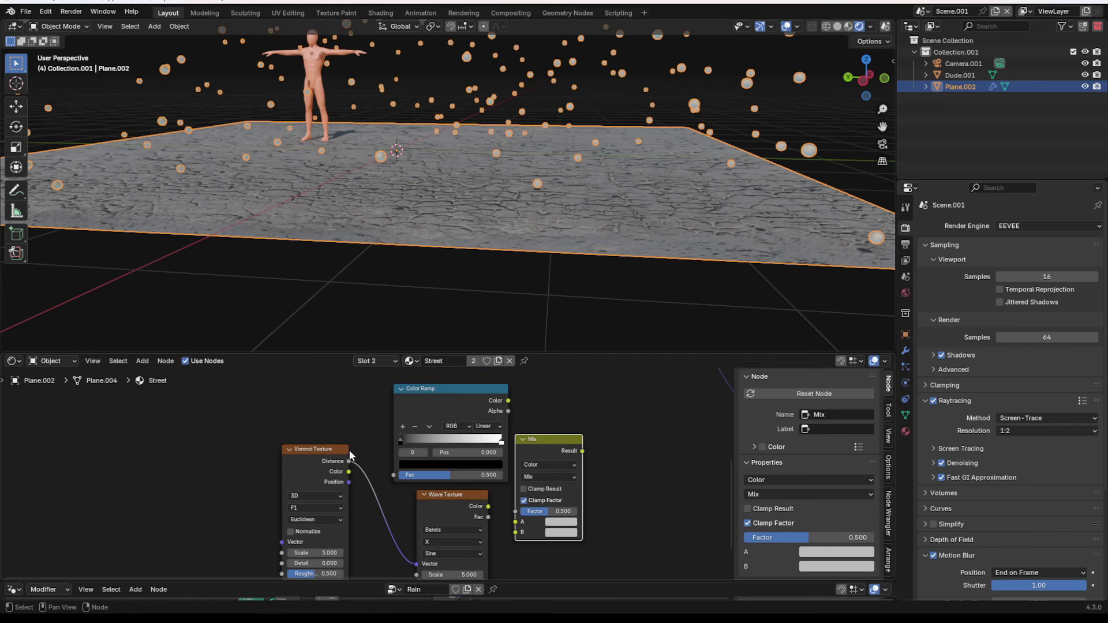
Preview the Color Ramp on the Voronoi distance with its white stop at 0.559, and set the Voronoi scale to 52.6
{"action": "left_click_drag", "start_coordinate": [411, 407], "coordinate": [398, 399]}
{"action": "left_click", "coordinate": [421, 407], "text": "ctrl+shift"}
{"action": "left_click_drag", "start_coordinate": [407, 435], "coordinate": [443, 445]}
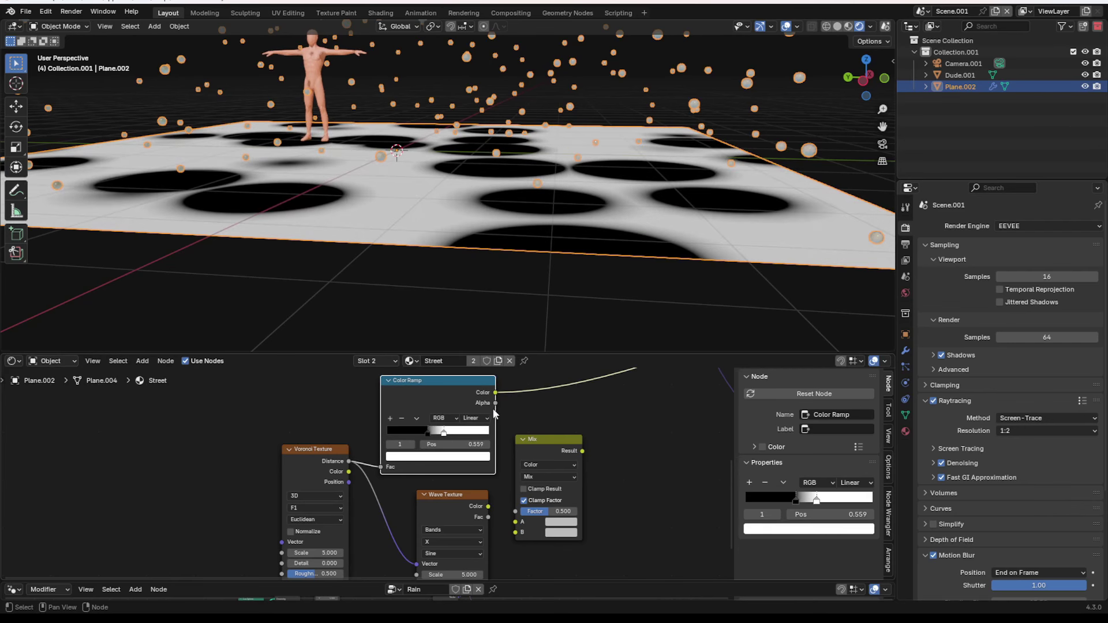
{"action": "left_click_drag", "start_coordinate": [302, 553], "coordinate": [422, 428]}
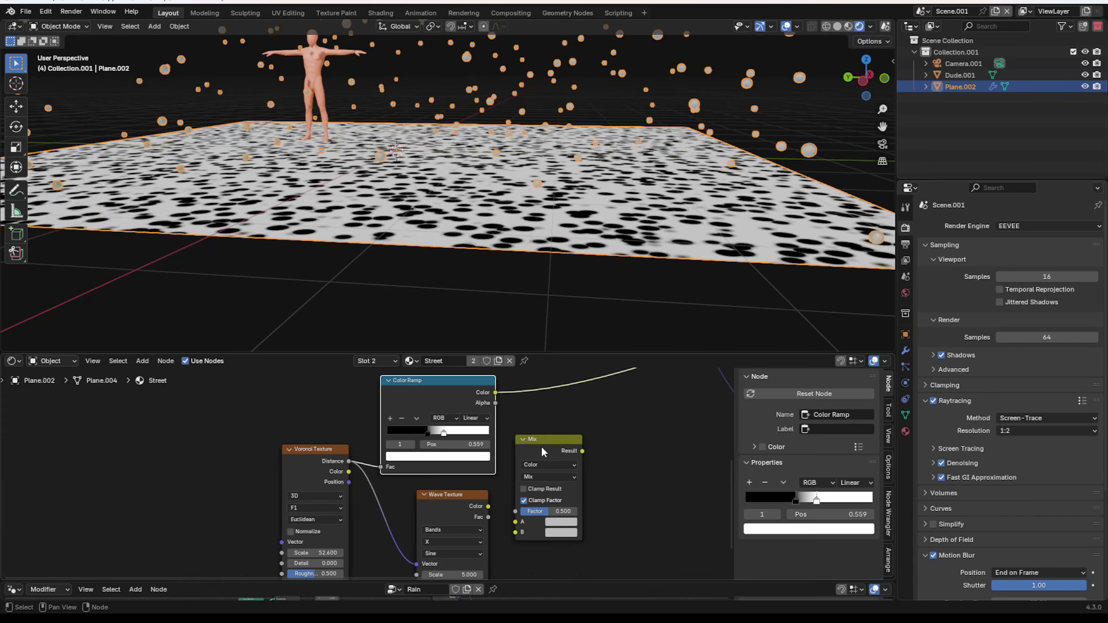
Connect the Color Ramp color to the Mix factor and the Wave Texture color to Mix input A
{"action": "left_click_drag", "start_coordinate": [540, 452], "coordinate": [578, 433]}
{"action": "left_click_drag", "start_coordinate": [494, 393], "coordinate": [559, 494]}
{"action": "left_click_drag", "start_coordinate": [577, 441], "coordinate": [570, 446]}
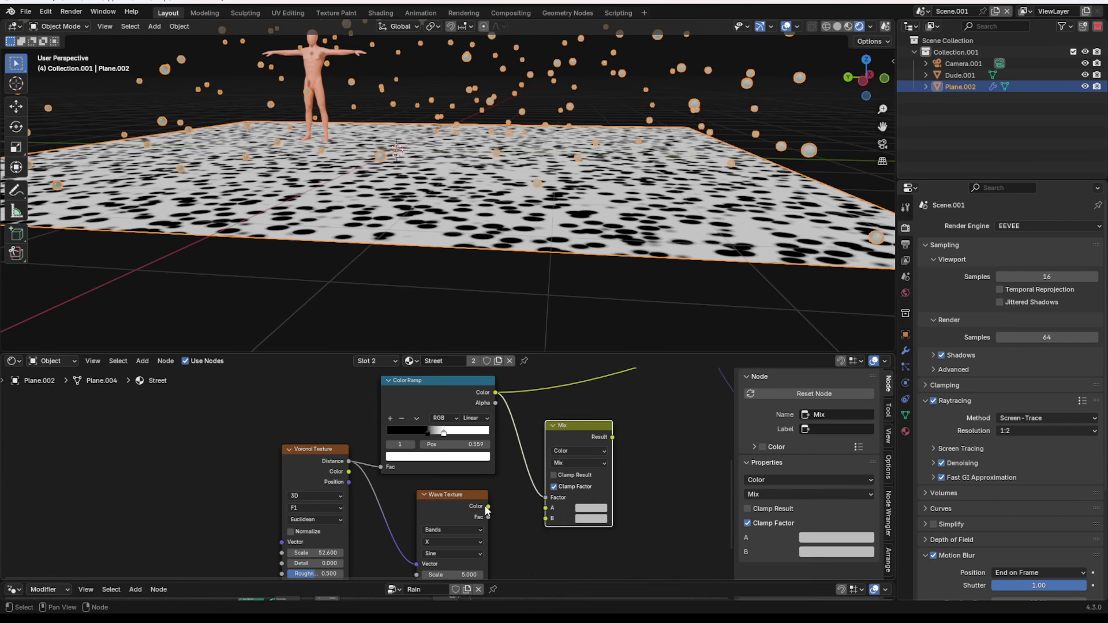
{"action": "left_click_drag", "start_coordinate": [488, 507], "coordinate": [542, 510]}
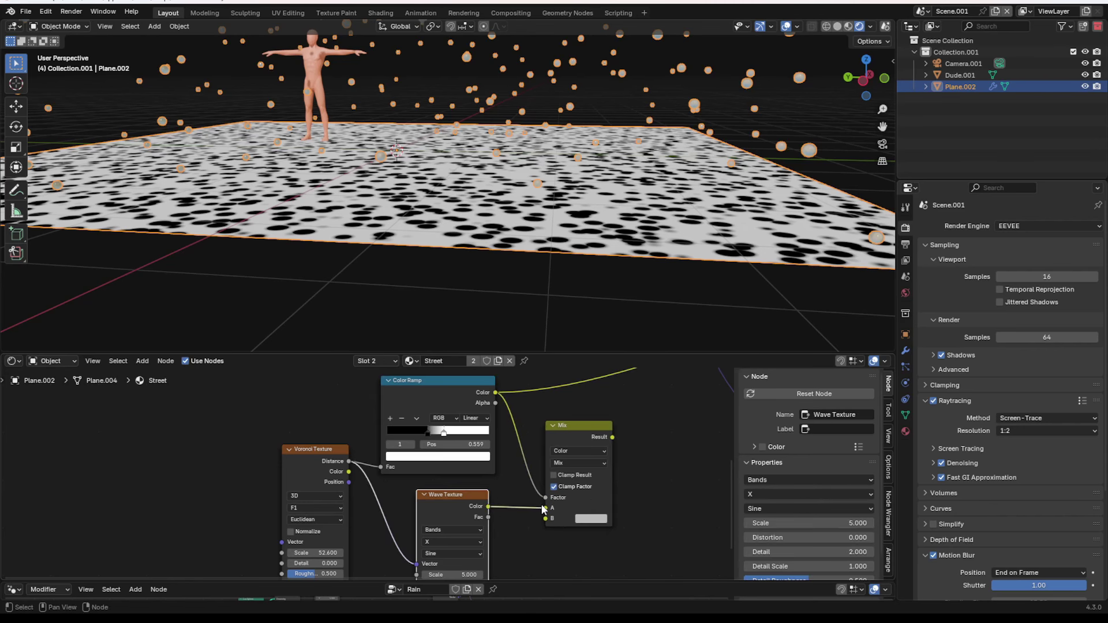
Set the Mix node's B color to black and preview the Mix result on the ground plane
{"action": "left_click", "coordinate": [600, 518]}
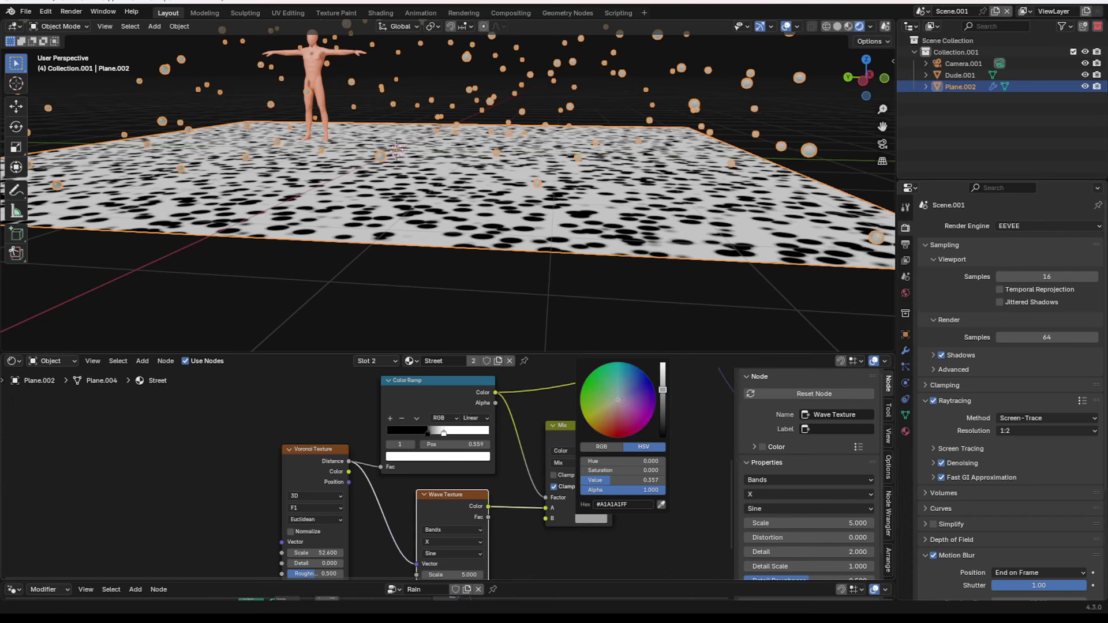
{"action": "left_click_drag", "start_coordinate": [624, 481], "coordinate": [589, 480]}
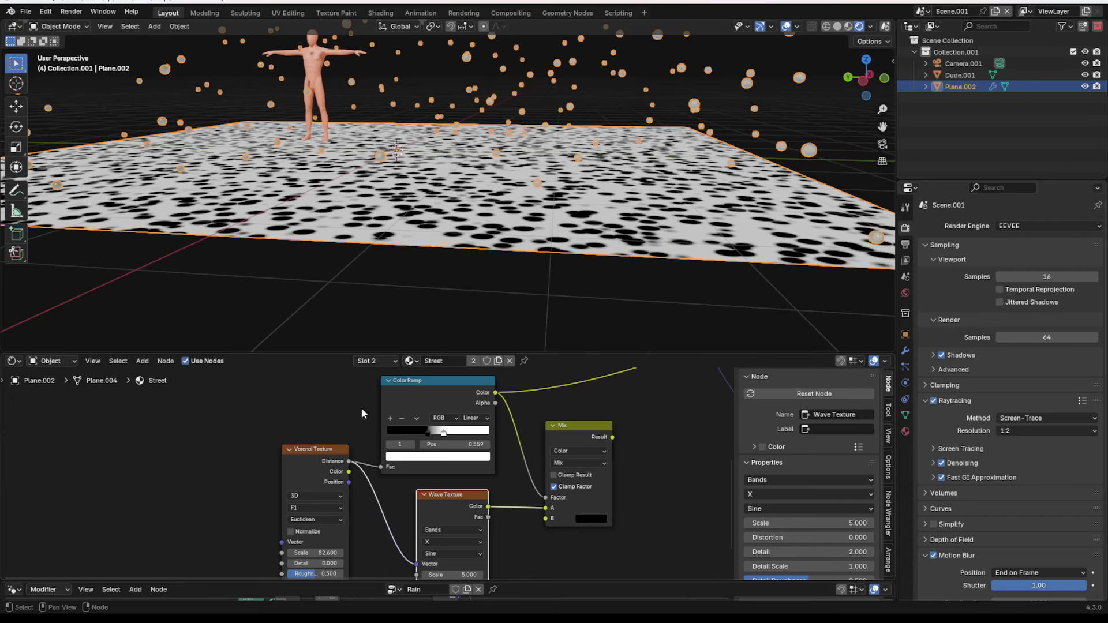
{"action": "left_click", "coordinate": [570, 430], "text": "ctrl+shift"}
{"action": "scroll", "coordinate": [467, 212], "scroll_direction": "up", "scroll_amount": 5}
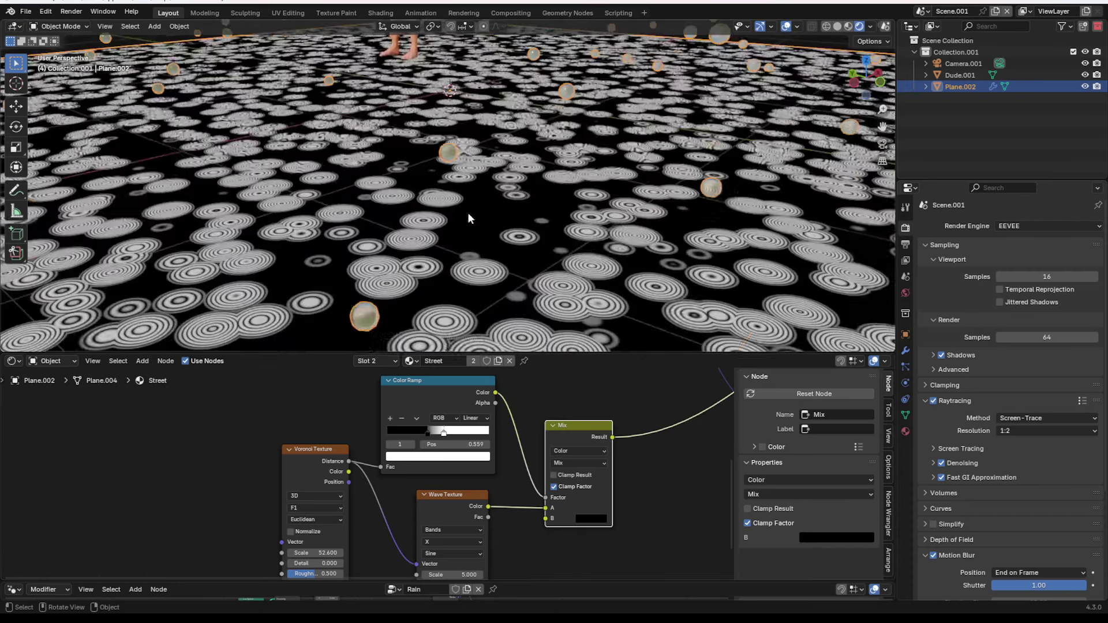
Set the Wave Texture scale to 0.9
{"action": "scroll", "coordinate": [509, 493], "scroll_direction": "up", "scroll_amount": 3}
{"action": "mouse_move", "coordinate": [468, 539]}
{"action": "left_mouse_down"}
{"action": "mouse_move", "coordinate": [413, 539]}
{"action": "mouse_move", "coordinate": [480, 539]}
{"action": "left_mouse_up"}
{"action": "left_click", "coordinate": [458, 454]}
Set the Voronoi Texture scale to 73.6 and play the animation to check the ring pattern on the plane
{"action": "middle_click_drag", "start_coordinate": [310, 511], "coordinate": [454, 504]}
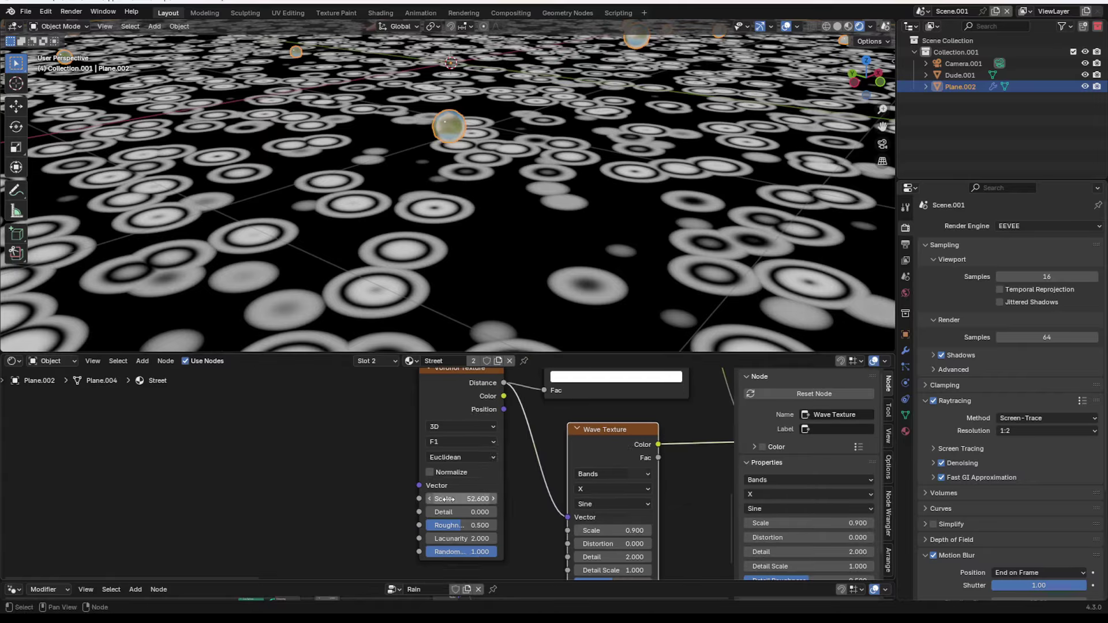
{"action": "left_click_drag", "start_coordinate": [453, 503], "coordinate": [462, 502]}
{"action": "scroll", "coordinate": [462, 225], "scroll_direction": "down", "scroll_amount": 7}
{"action": "middle_click_drag", "start_coordinate": [462, 224], "coordinate": [526, 222]}
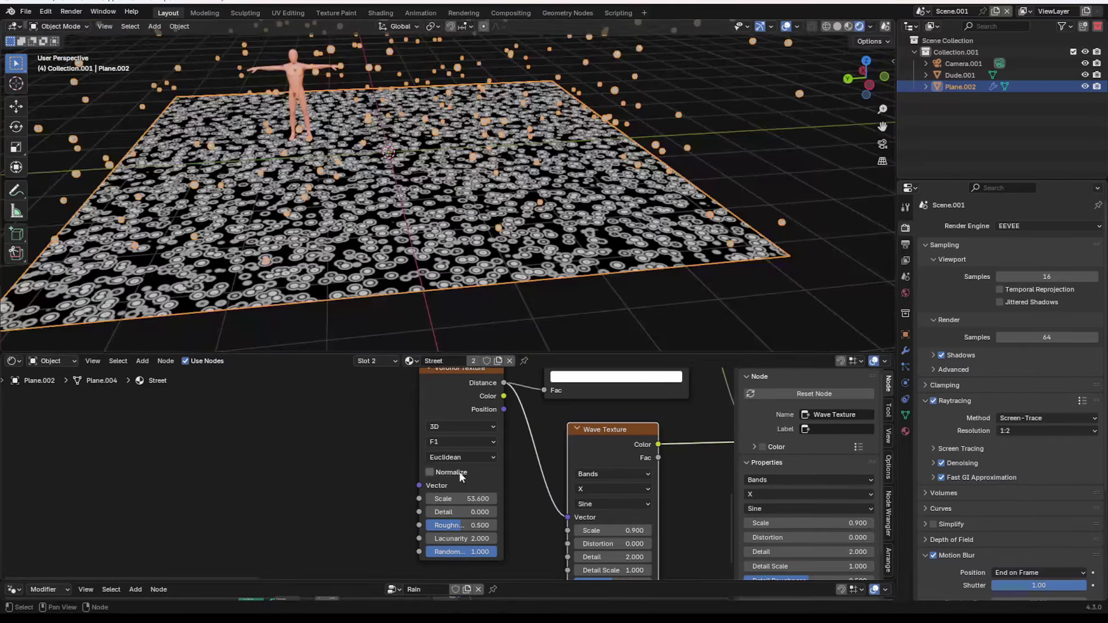
{"action": "left_click_drag", "start_coordinate": [458, 497], "coordinate": [497, 497]}
{"action": "middle_click_drag", "start_coordinate": [512, 282], "coordinate": [500, 282]}
{"action": "key", "text": "space"}
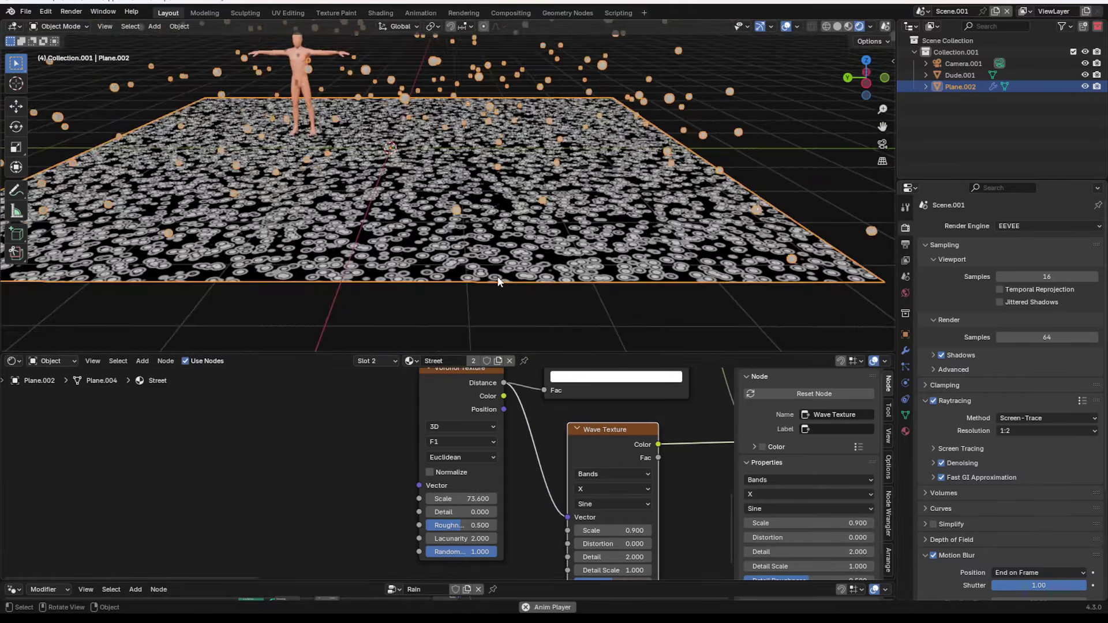
{"action": "scroll", "coordinate": [577, 283], "scroll_direction": "down", "scroll_amount": 4}
{"action": "left_click", "coordinate": [587, 284]}
{"action": "middle_click_drag", "start_coordinate": [587, 284], "coordinate": [551, 283]}
{"action": "scroll", "coordinate": [551, 283], "scroll_direction": "up", "scroll_amount": 4}
{"action": "key", "text": "space"}
Preview the Principled BSDF shading on the ground plane
{"action": "scroll", "coordinate": [610, 460], "scroll_direction": "down", "scroll_amount": 4}
{"action": "middle_click_drag", "start_coordinate": [693, 455], "coordinate": [399, 531]}
{"action": "left_click", "coordinate": [579, 417], "text": "ctrl+shift"}
{"action": "scroll", "coordinate": [514, 271], "scroll_direction": "up", "scroll_amount": 2}
{"action": "middle_click_drag", "start_coordinate": [517, 270], "coordinate": [509, 268]}
Add a Bump node that takes the Mix result as height and feeds the Principled BSDF's Normal input
{"action": "key", "text": "shift+a"}
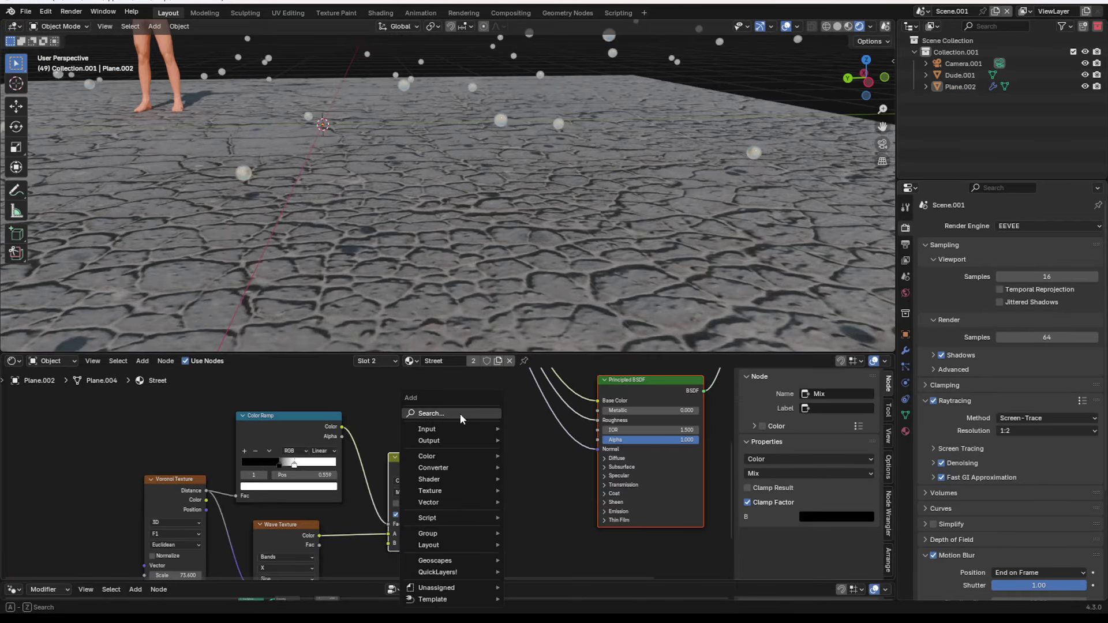
{"action": "left_click", "coordinate": [460, 415]}
{"action": "type", "text": "bu"}
{"action": "key", "text": "Return"}
{"action": "left_click", "coordinate": [453, 459]}
{"action": "left_click_drag", "start_coordinate": [451, 467], "coordinate": [488, 525]}
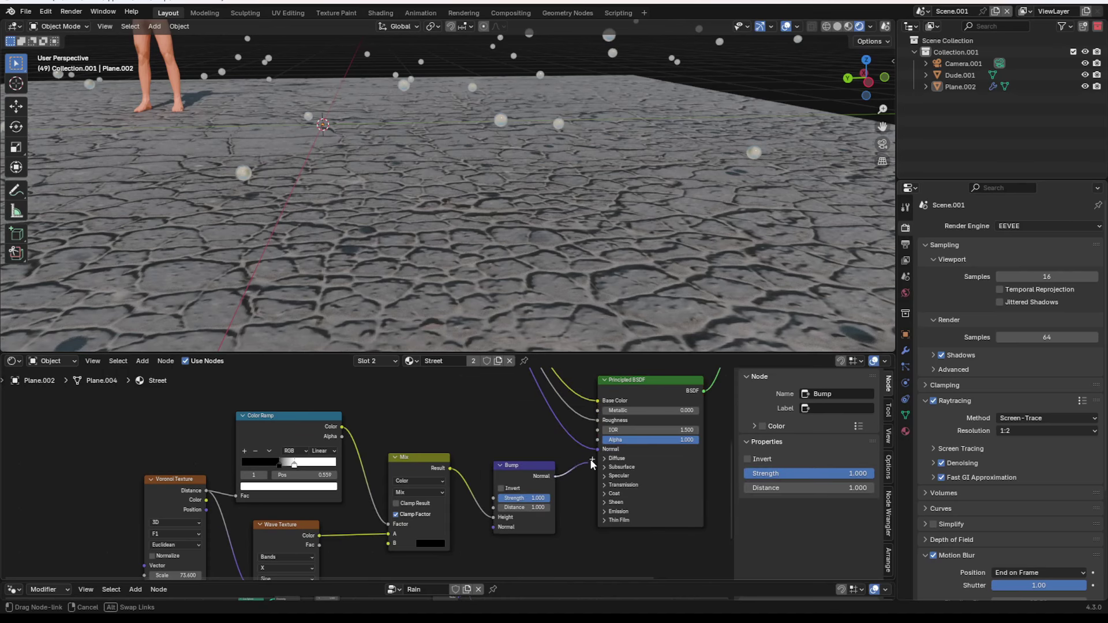
{"action": "left_click_drag", "start_coordinate": [590, 459], "coordinate": [592, 454]}
{"action": "middle_click_drag", "start_coordinate": [598, 270], "coordinate": [564, 277]}
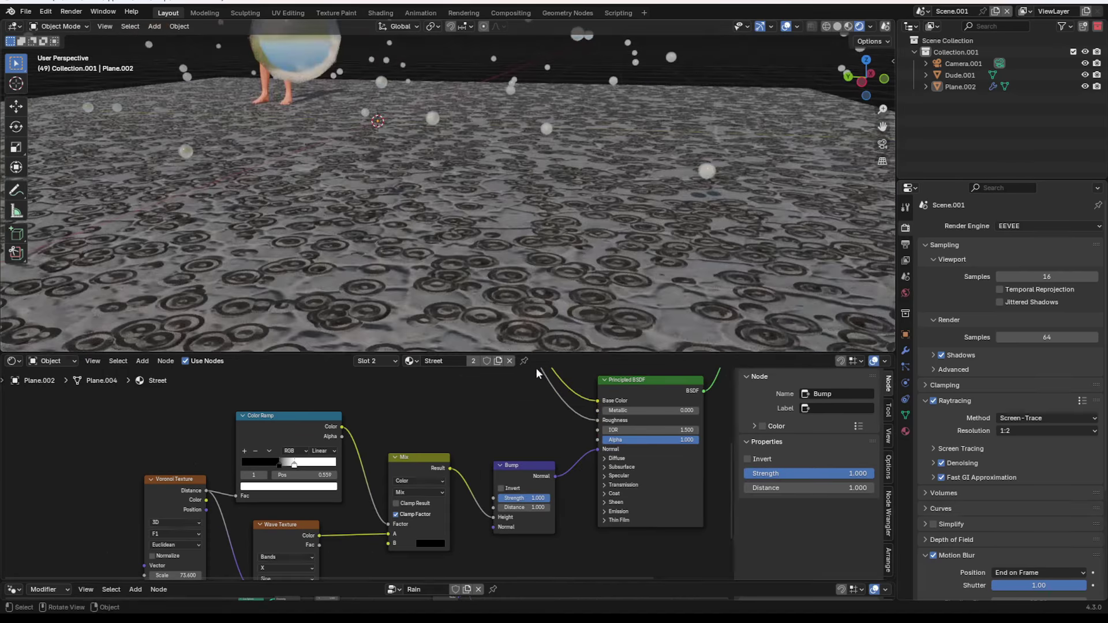
Set the Bump distance to 0.02 and inspect the ripples on the ground
{"action": "scroll", "coordinate": [549, 495], "scroll_direction": "up", "scroll_amount": 4}
{"action": "left_click", "coordinate": [572, 518]}
{"action": "type", "text": ".0"}
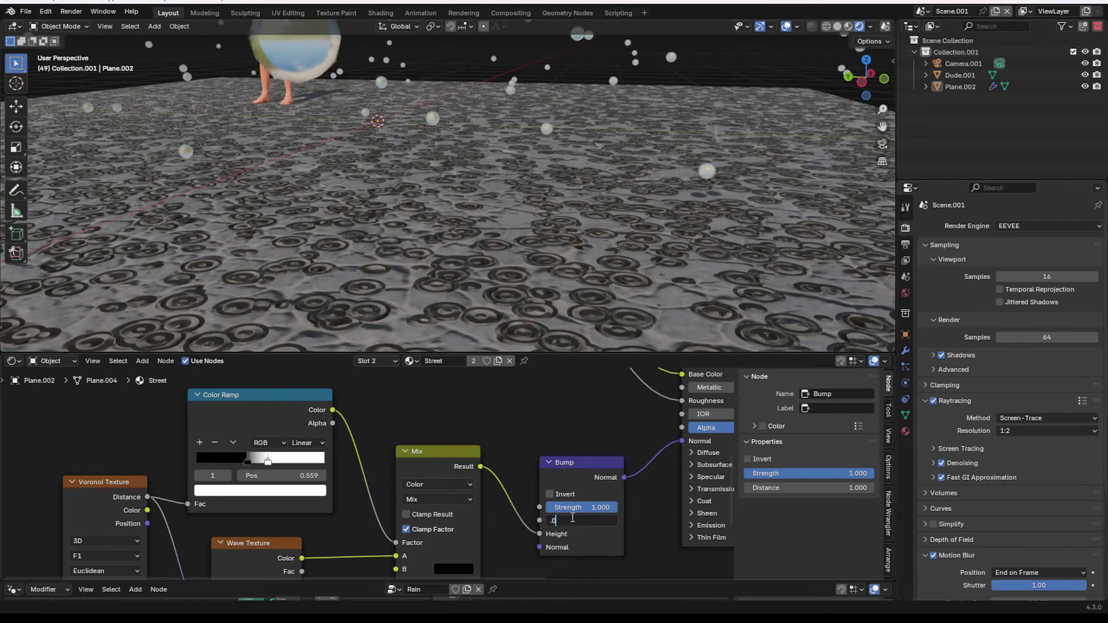
{"action": "type", "text": "2"}
{"action": "key", "text": "Return"}
{"action": "middle_click_drag", "start_coordinate": [458, 122], "coordinate": [431, 136]}
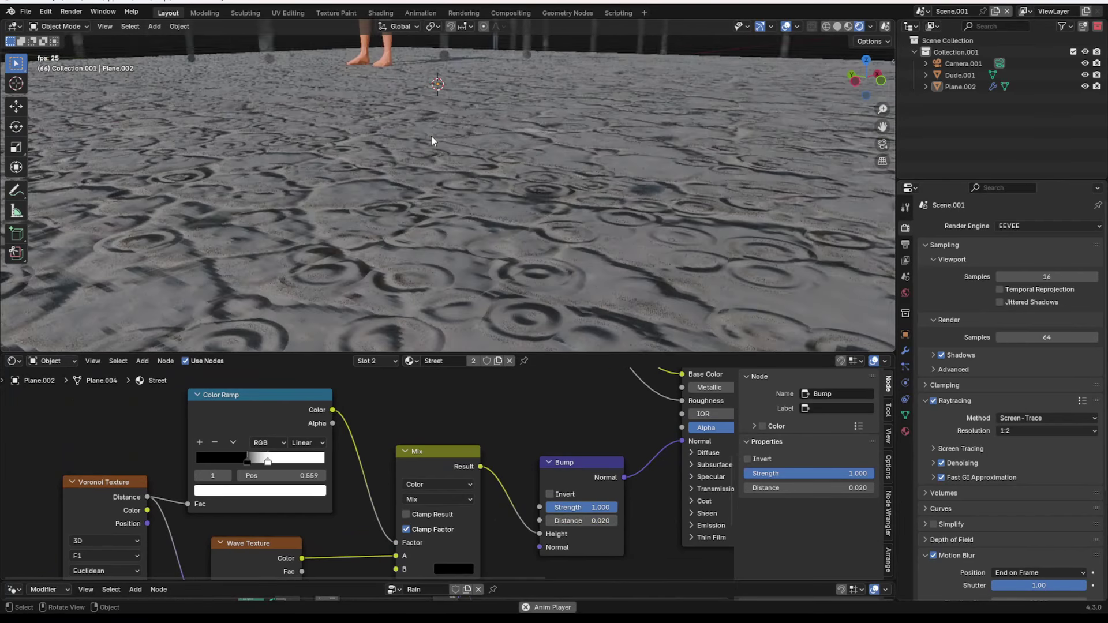
Connect the street texture group's Normal output to the Bump node's Normal input
{"action": "scroll", "coordinate": [416, 430], "scroll_direction": "down", "scroll_amount": 5}
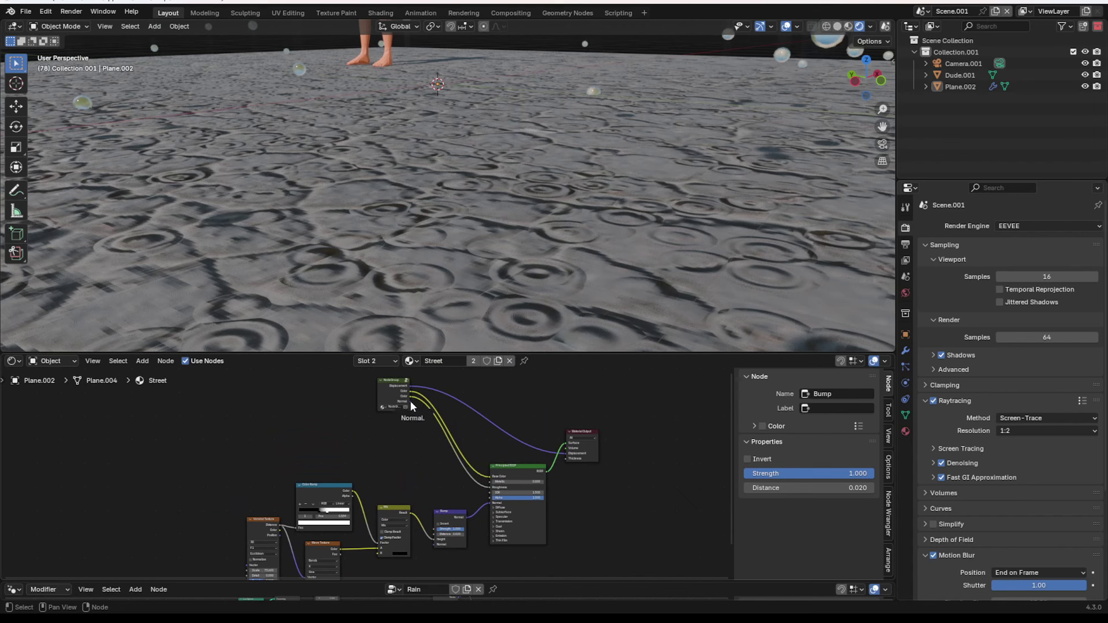
{"action": "left_click_drag", "start_coordinate": [410, 401], "coordinate": [454, 502]}
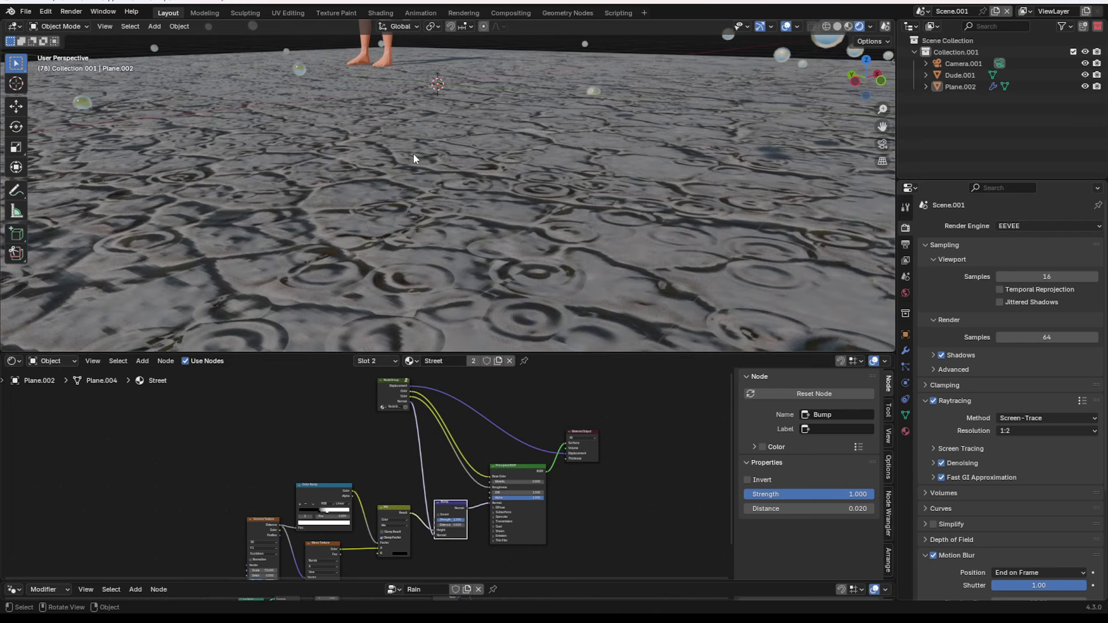
{"action": "middle_click_drag", "start_coordinate": [414, 154], "coordinate": [479, 178]}
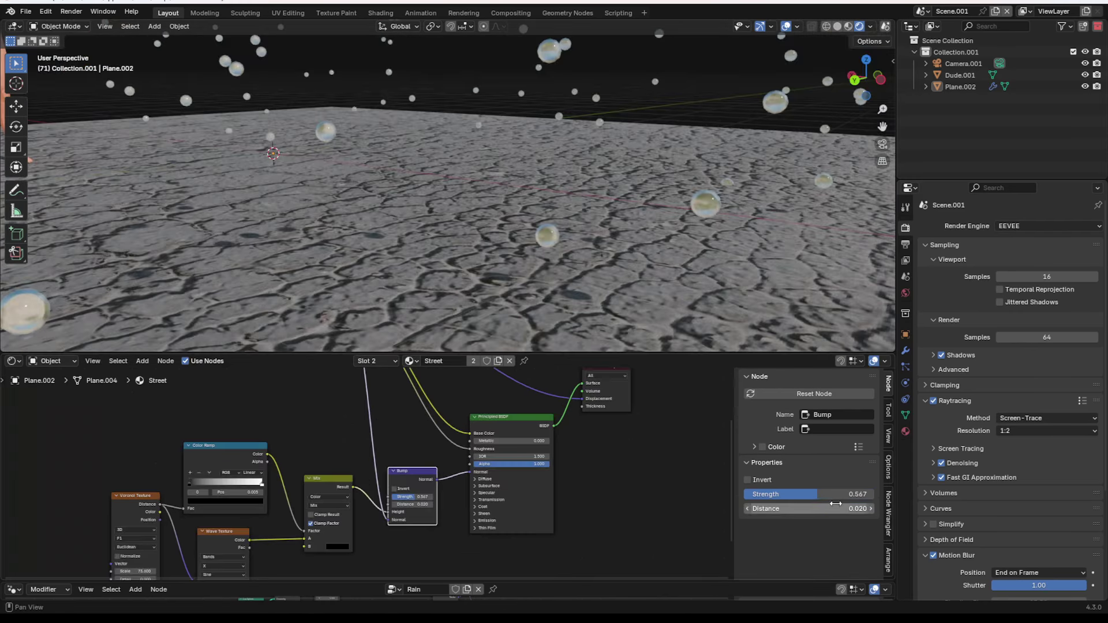
Subdivide the ground plane's whole mesh repeatedly and return to Object Mode
{"action": "scroll", "coordinate": [1010, 405], "scroll_direction": "down", "scroll_amount": 5}
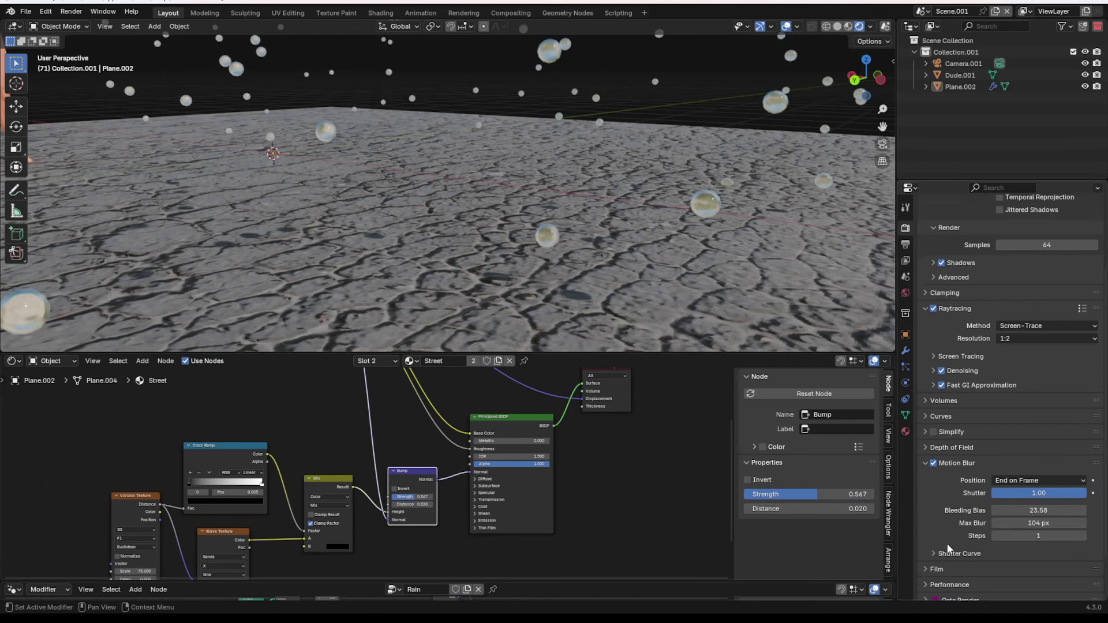
{"action": "left_click", "coordinate": [491, 260]}
{"action": "scroll", "coordinate": [491, 260], "scroll_direction": "down", "scroll_amount": 7}
{"action": "key", "text": "Tab"}
{"action": "right_click", "coordinate": [490, 259]}
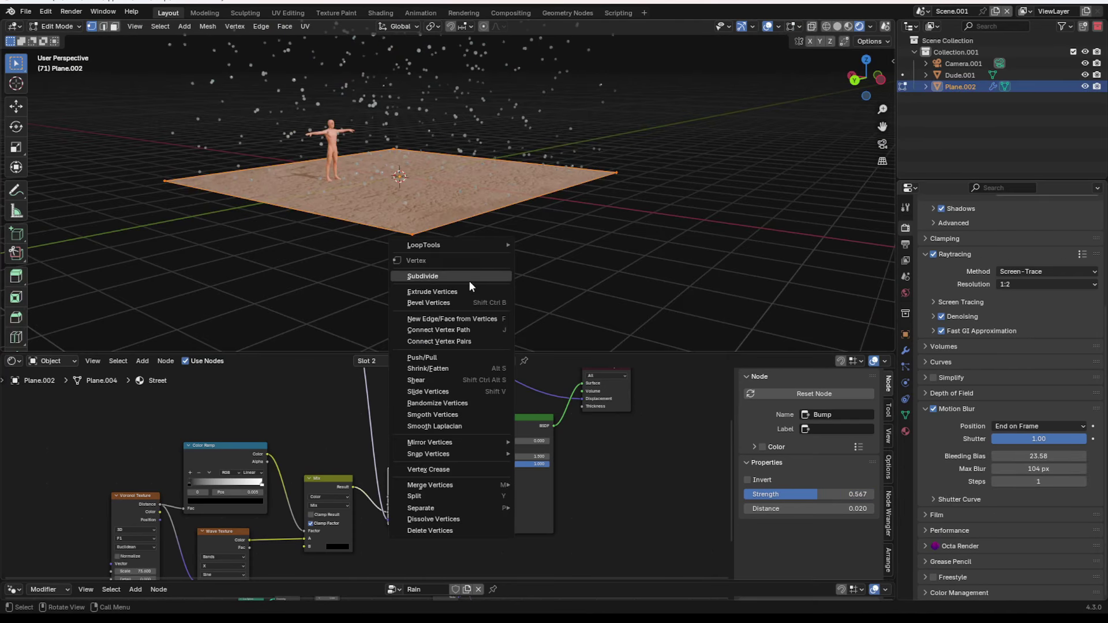
{"action": "left_click", "coordinate": [469, 280]}
{"action": "right_click", "coordinate": [469, 281]}
{"action": "left_click", "coordinate": [470, 279]}
{"action": "right_click", "coordinate": [470, 278]}
{"action": "left_click", "coordinate": [471, 278]}
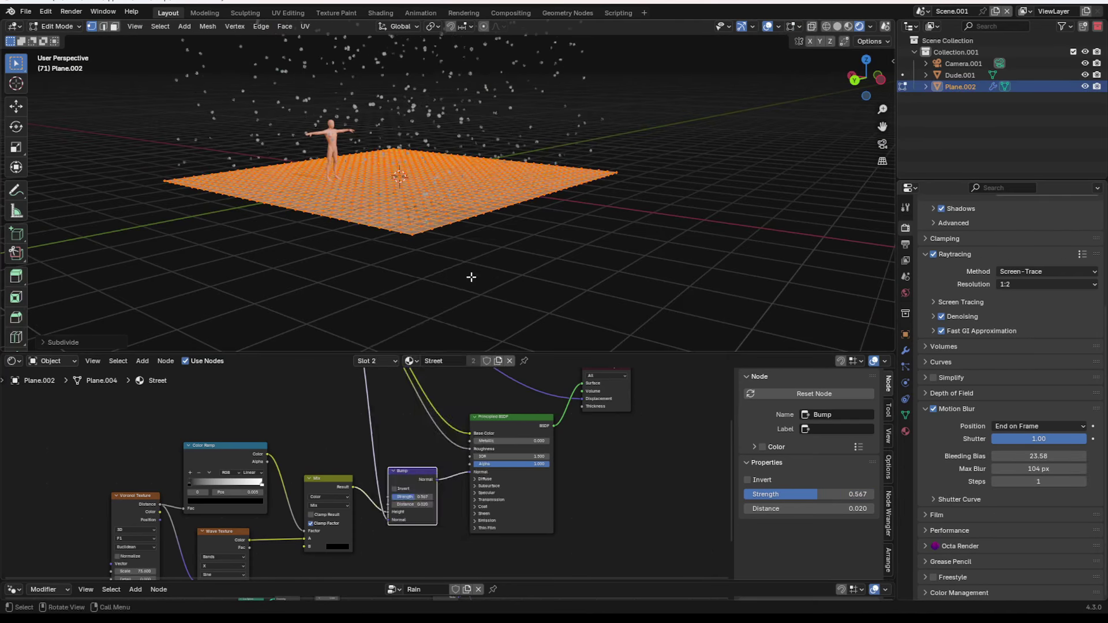
{"action": "key", "text": "Tab"}
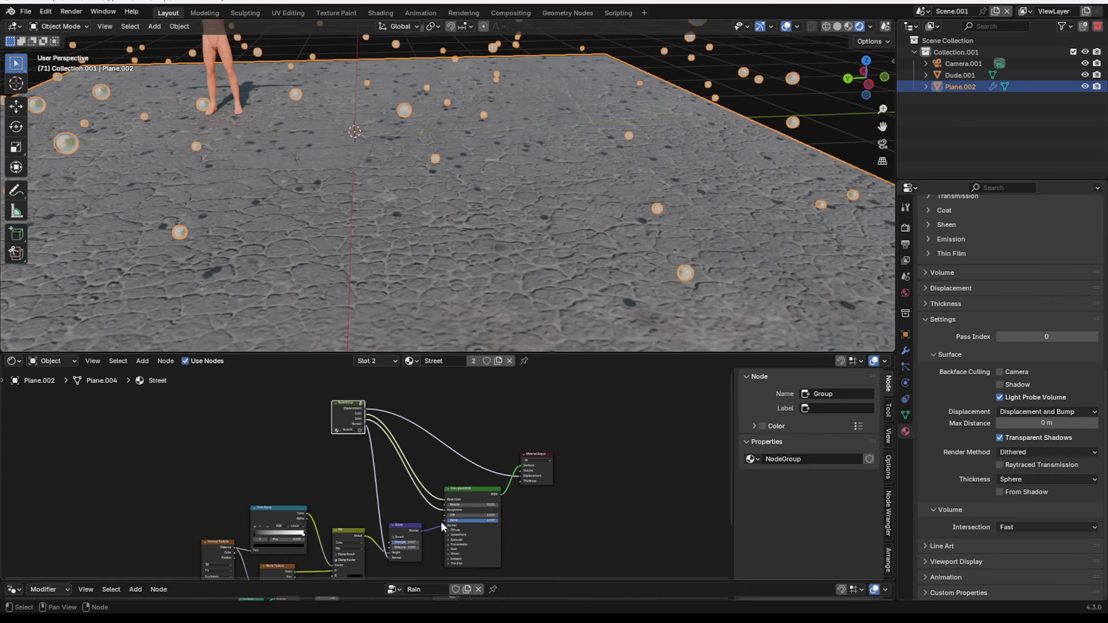
Set the Bump node's strength to 1
{"action": "scroll", "coordinate": [453, 502], "scroll_direction": "up", "scroll_amount": 2}
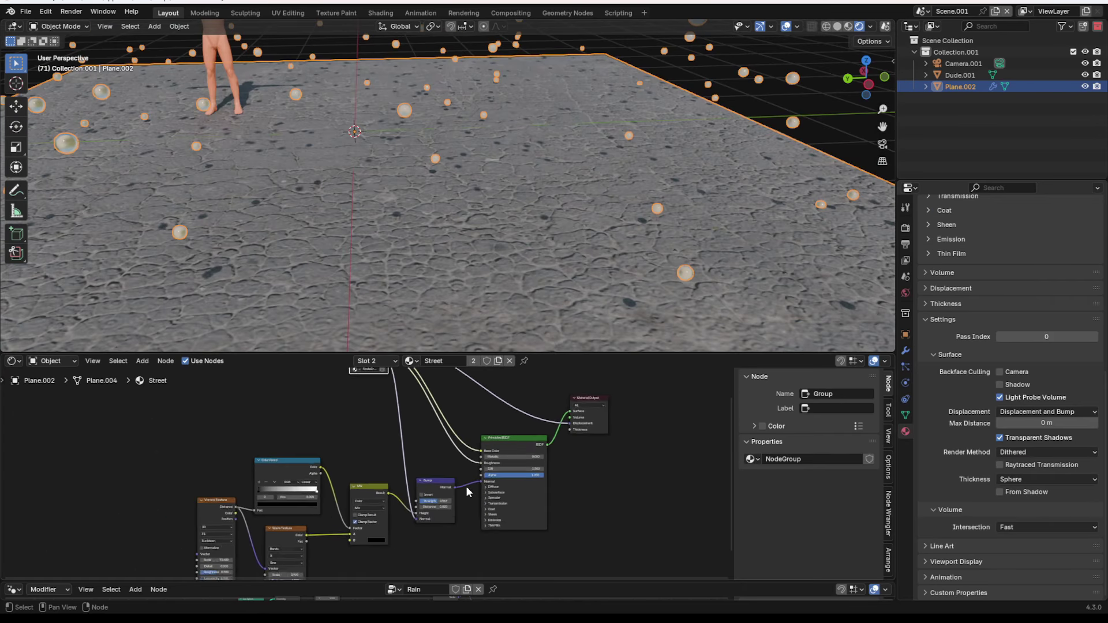
{"action": "middle_click_drag", "start_coordinate": [467, 231], "coordinate": [486, 372]}
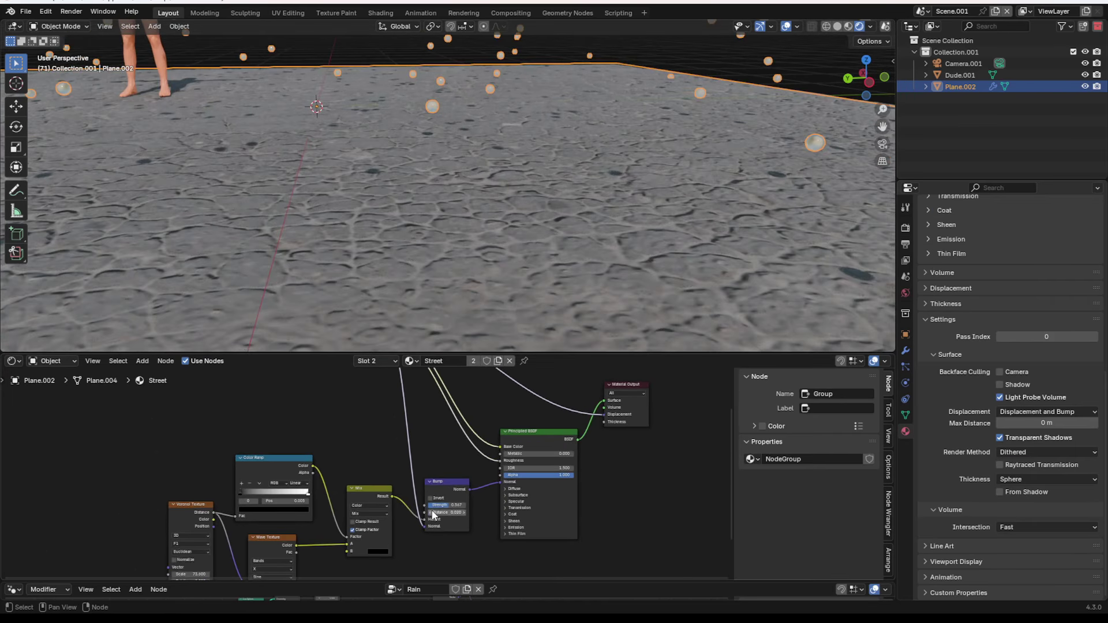
{"action": "left_click_drag", "start_coordinate": [438, 505], "coordinate": [469, 504]}
Set the Voronoi Texture scale to 106.9 and check the smaller ripples on the plane
{"action": "scroll", "coordinate": [513, 255], "scroll_direction": "down", "scroll_amount": 4}
{"action": "middle_click_drag", "start_coordinate": [254, 567], "coordinate": [440, 469]}
{"action": "scroll", "coordinate": [436, 490], "scroll_direction": "up", "scroll_amount": 1}
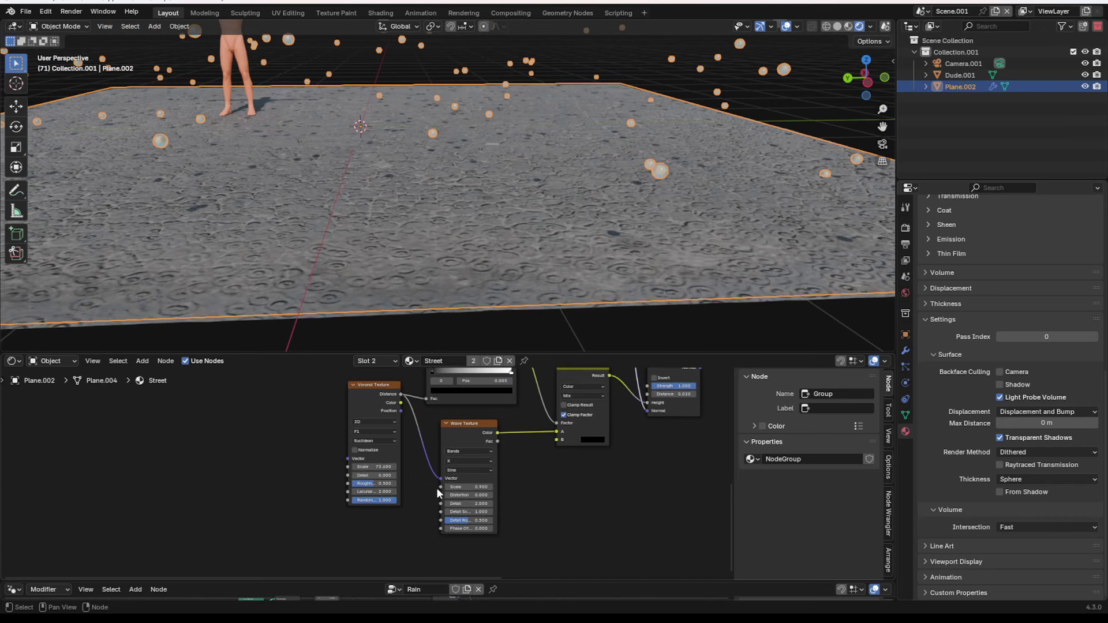
{"action": "left_click_drag", "start_coordinate": [368, 466], "coordinate": [419, 466]}
{"action": "scroll", "coordinate": [522, 225], "scroll_direction": "down", "scroll_amount": 4}
{"action": "middle_click_drag", "start_coordinate": [557, 168], "coordinate": [522, 245]}
{"action": "scroll", "coordinate": [504, 185], "scroll_direction": "up", "scroll_amount": 4}
Switch the Voronoi Texture to 4D
{"action": "middle_click_drag", "start_coordinate": [388, 411], "coordinate": [497, 428]}
{"action": "scroll", "coordinate": [496, 427], "scroll_direction": "up", "scroll_amount": 1}
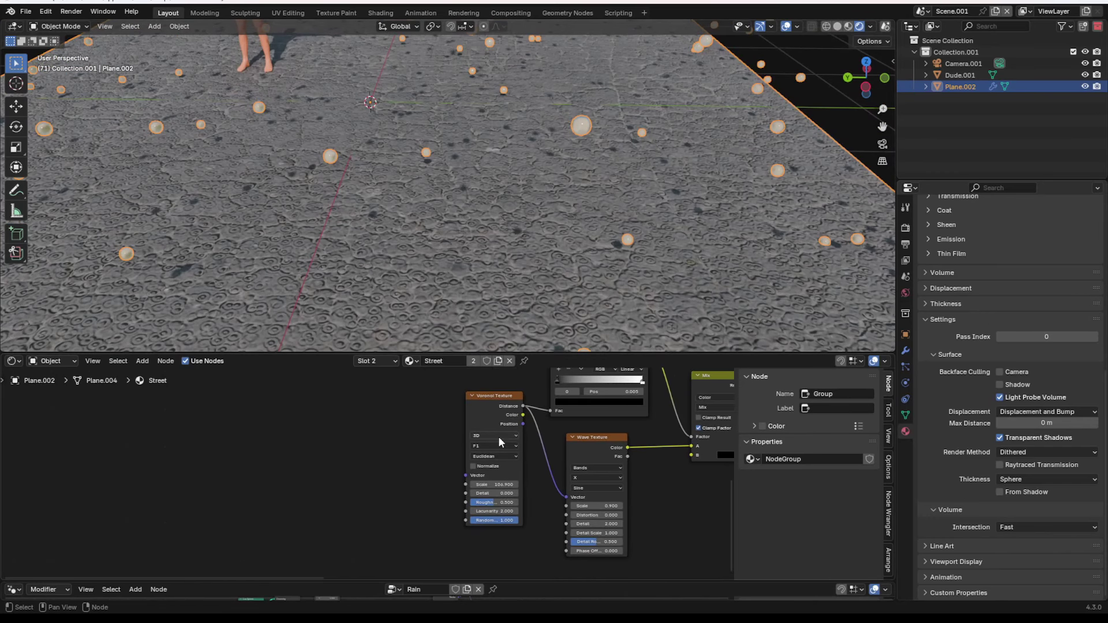
{"action": "left_click", "coordinate": [498, 437]}
{"action": "left_click", "coordinate": [487, 483]}
Add a Value node beside the Voronoi Texture
{"action": "key", "text": "shift+a"}
{"action": "left_click", "coordinate": [372, 408]}
{"action": "type", "text": "value"}
{"action": "key", "text": "Return"}
{"action": "left_click", "coordinate": [300, 438]}
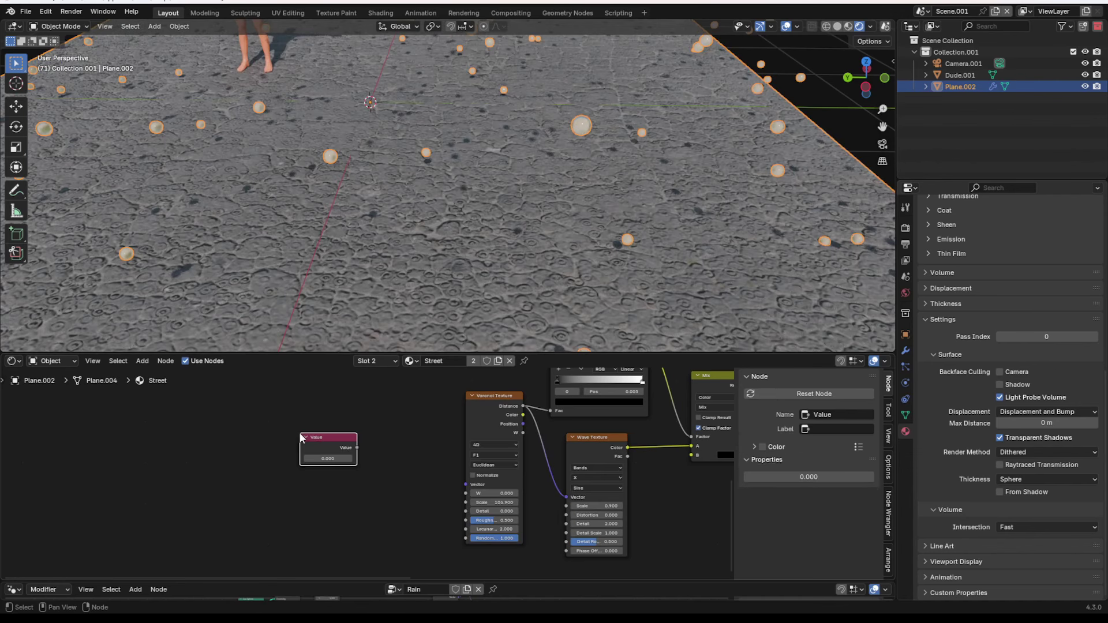
Give the Value node a frame-based driver, feed it into the Voronoi W input, and play the animation to check it
{"action": "scroll", "coordinate": [365, 448], "scroll_direction": "up", "scroll_amount": 1}
{"action": "left_click", "coordinate": [316, 458]}
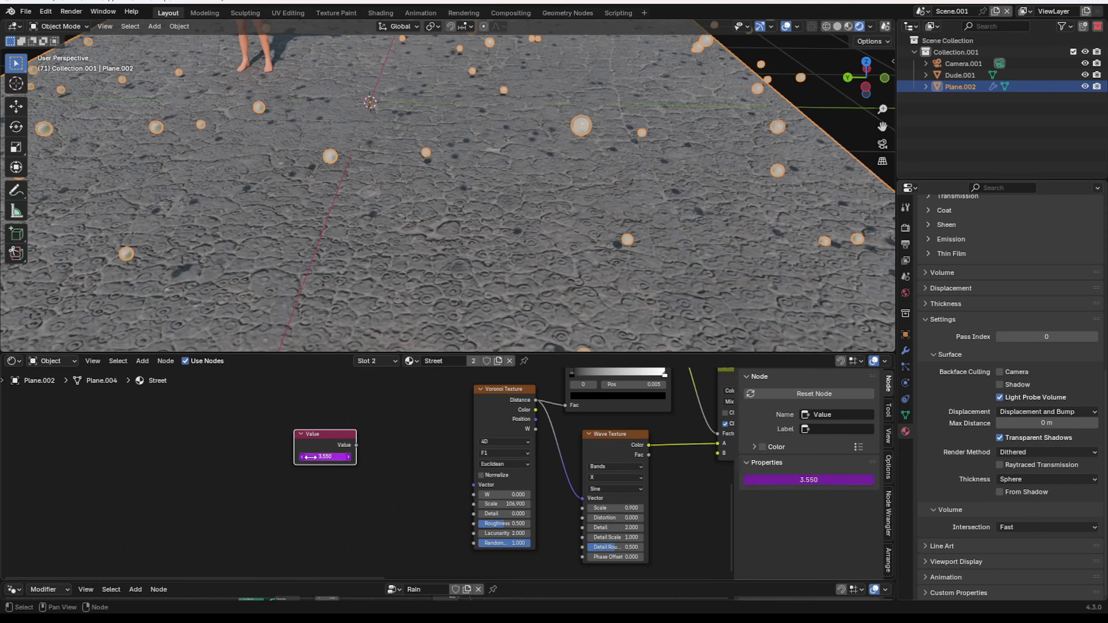
{"action": "left_click_drag", "start_coordinate": [357, 446], "coordinate": [475, 495]}
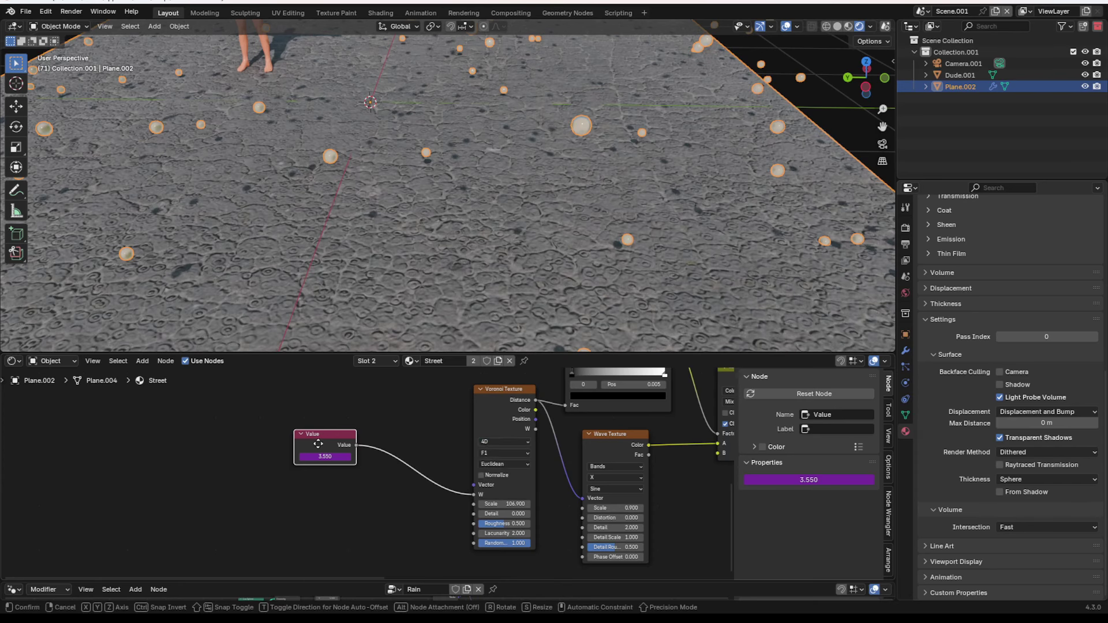
{"action": "left_click_drag", "start_coordinate": [341, 439], "coordinate": [356, 465]}
{"action": "key", "text": "space"}
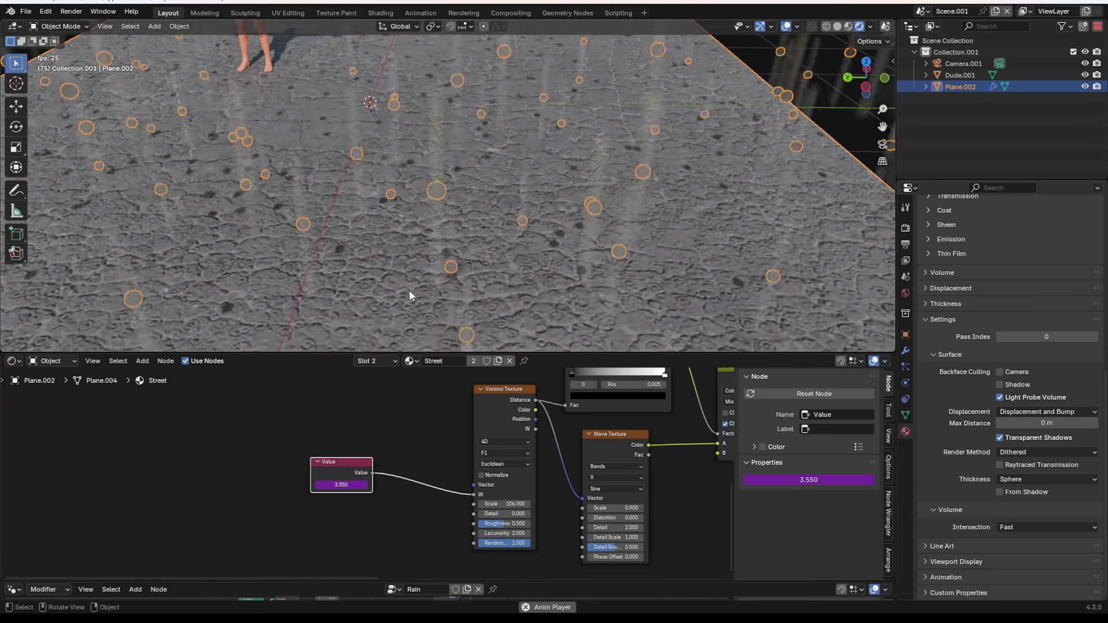
{"action": "scroll", "coordinate": [412, 279], "scroll_direction": "up", "scroll_amount": 4}
{"action": "key", "text": "space"}
{"action": "scroll", "coordinate": [412, 278], "scroll_direction": "down", "scroll_amount": 4}
{"action": "key", "text": "shift+a"}
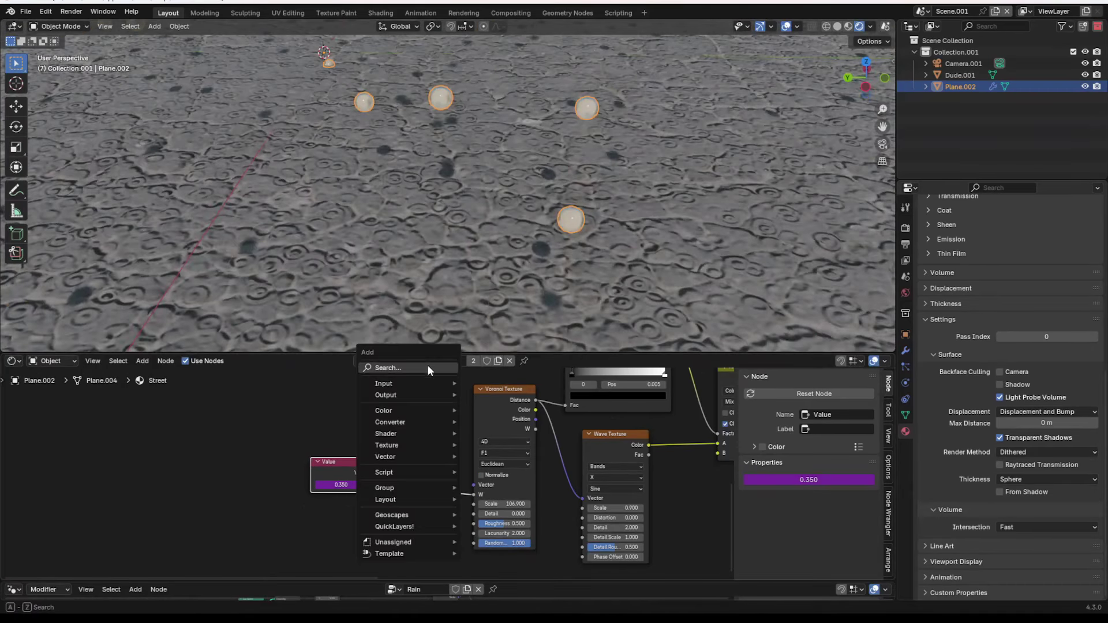
{"action": "type", "text": "math"}
{"action": "left_click", "coordinate": [459, 396]}
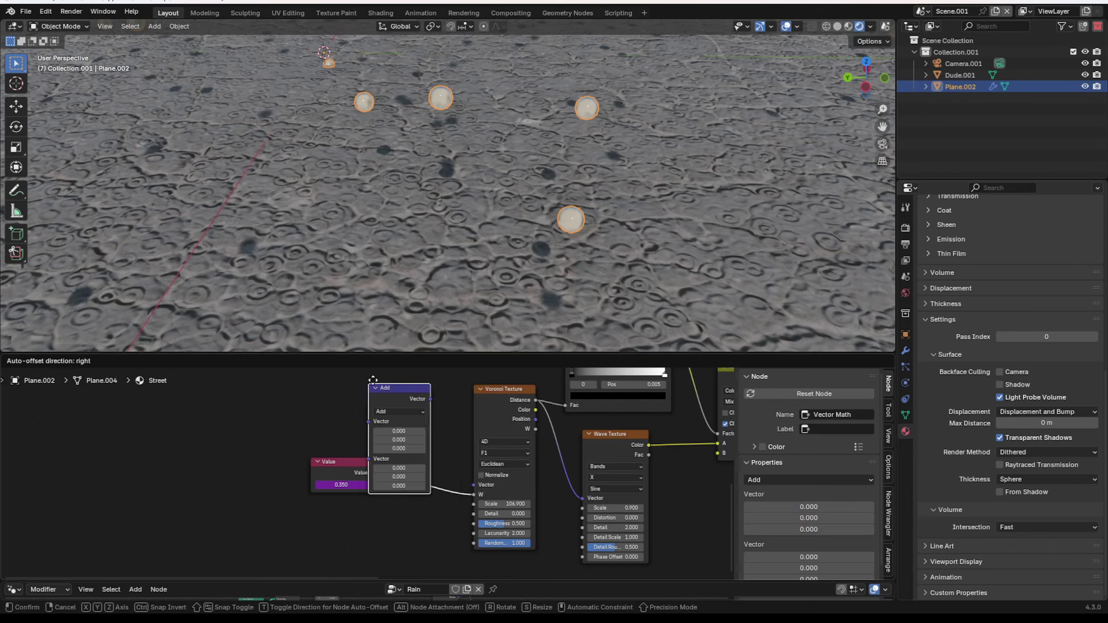
{"action": "left_click", "coordinate": [156, 397]}
{"action": "key", "text": "x"}
Insert a Math node between the Value node and the Voronoi W input and set it to Multiply
{"action": "key", "text": "shift+a"}
{"action": "type", "text": "math"}
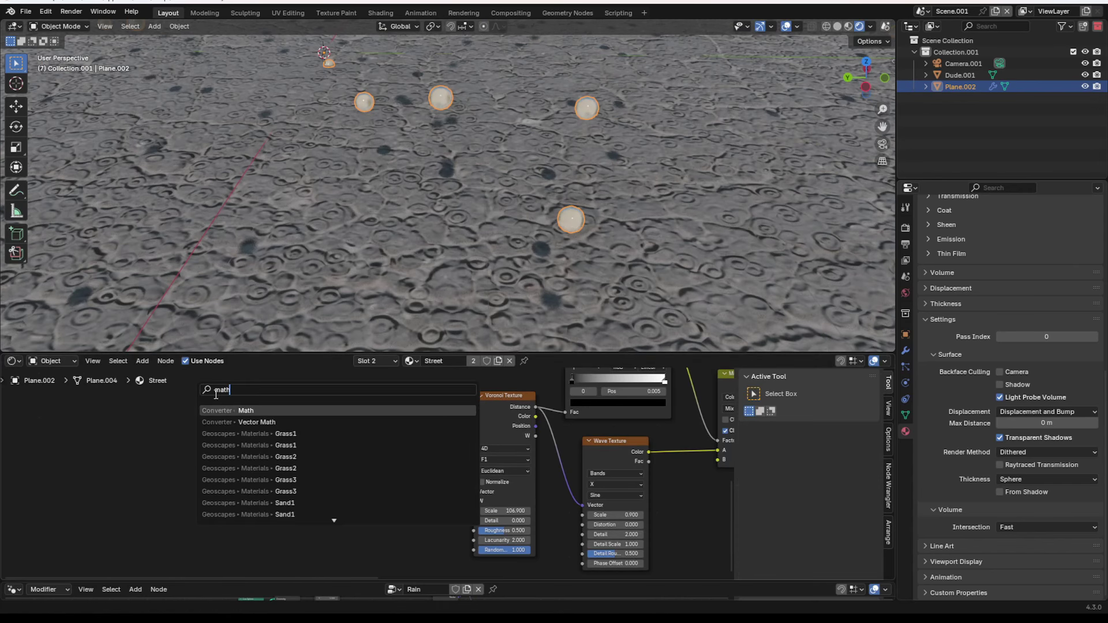
{"action": "key", "text": "Return"}
{"action": "left_click", "coordinate": [405, 466]}
{"action": "left_click", "coordinate": [415, 489]}
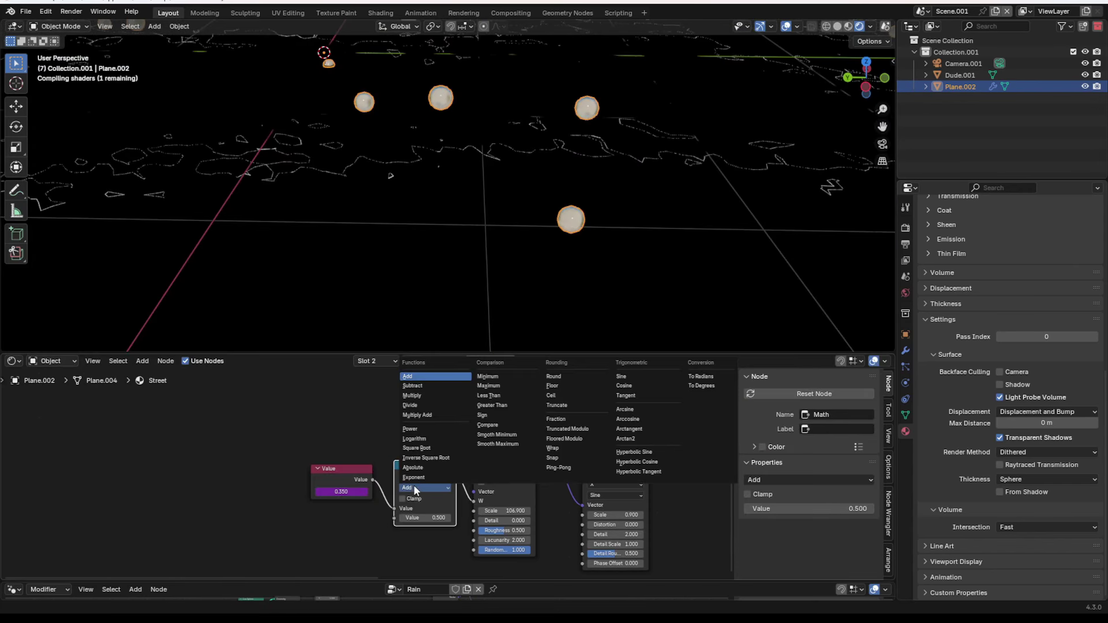
{"action": "left_click", "coordinate": [413, 395]}
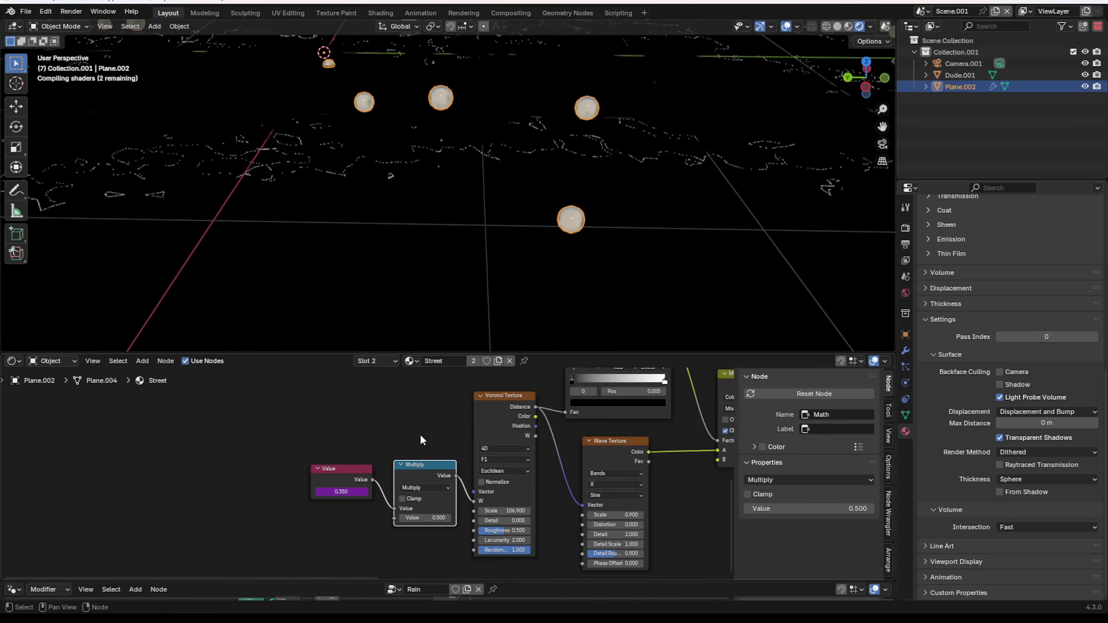
Switch the Math node feeding the Voronoi W input to Divide, set its value to 5, and play the animation
{"action": "left_click", "coordinate": [423, 488]}
{"action": "left_click", "coordinate": [411, 405]}
{"action": "double_click", "coordinate": [431, 518]}
{"action": "type", "text": "5"}
{"action": "key", "text": "Return"}
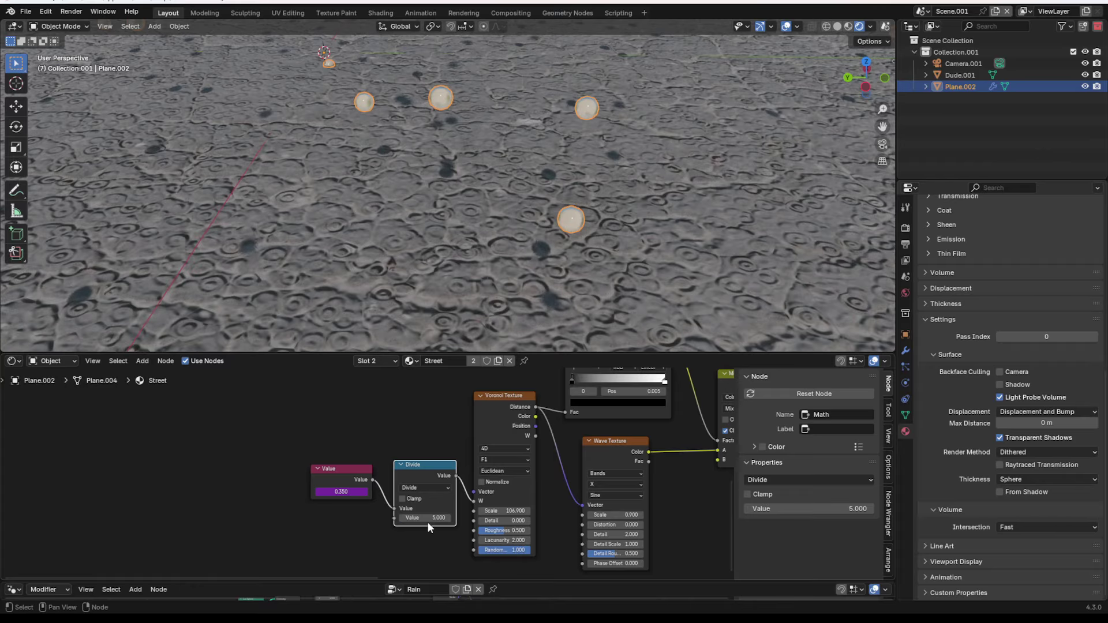
{"action": "key", "text": "space"}
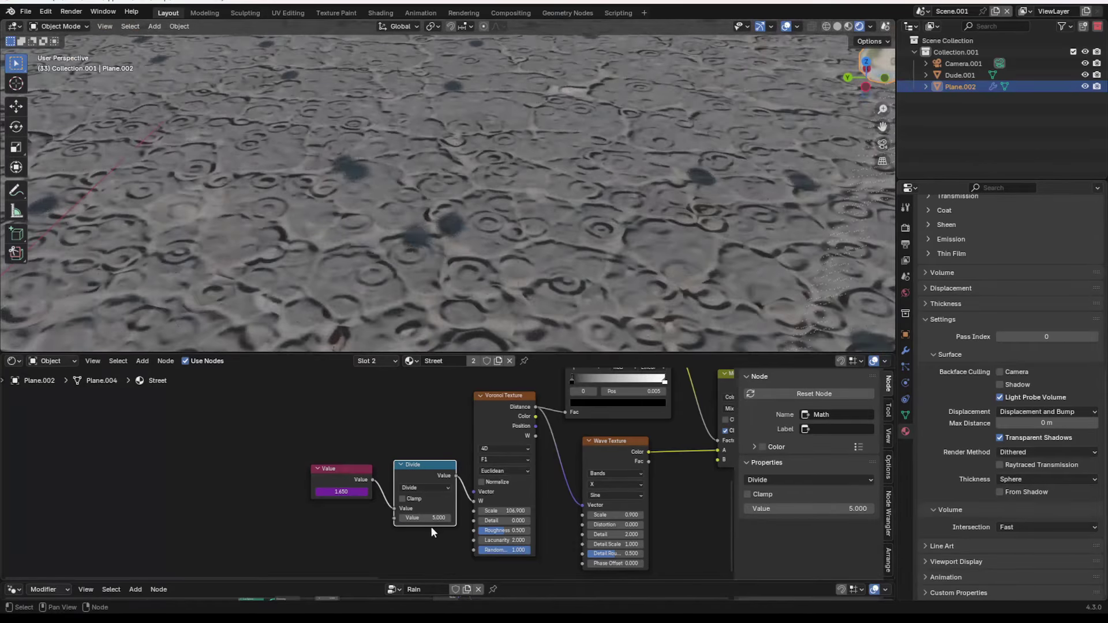
Set the Divide node's value to 24 and raise it to 37.8 while watching the street during playback
{"action": "double_click", "coordinate": [426, 518]}
{"action": "type", "text": "24"}
{"action": "key", "text": "Return"}
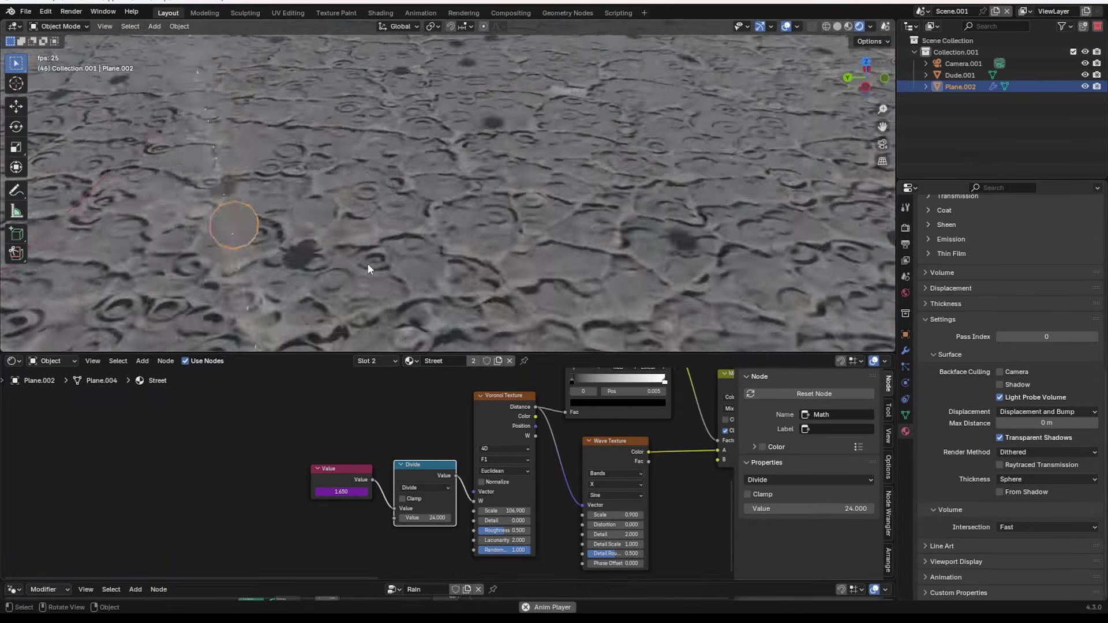
{"action": "scroll", "coordinate": [368, 265], "scroll_direction": "down", "scroll_amount": 6}
{"action": "middle_click_drag", "start_coordinate": [367, 263], "coordinate": [321, 239]}
{"action": "left_click_drag", "start_coordinate": [415, 519], "coordinate": [456, 518]}
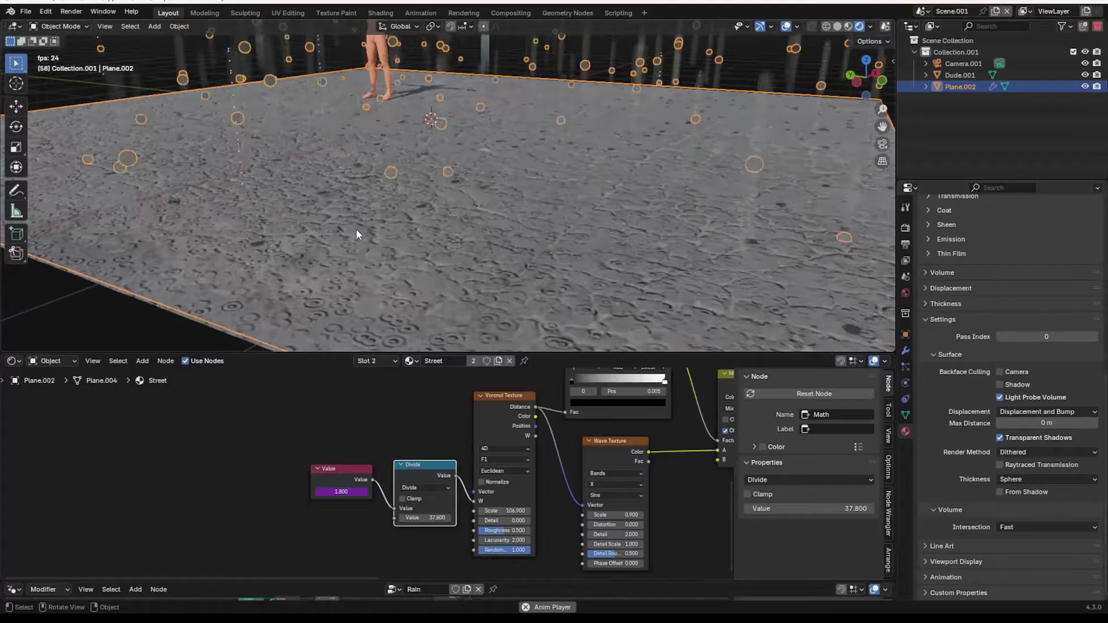
{"action": "scroll", "coordinate": [356, 229], "scroll_direction": "down", "scroll_amount": 4}
{"action": "middle_click_drag", "start_coordinate": [320, 220], "coordinate": [325, 227]}
{"action": "scroll", "coordinate": [327, 229], "scroll_direction": "up", "scroll_amount": 4}
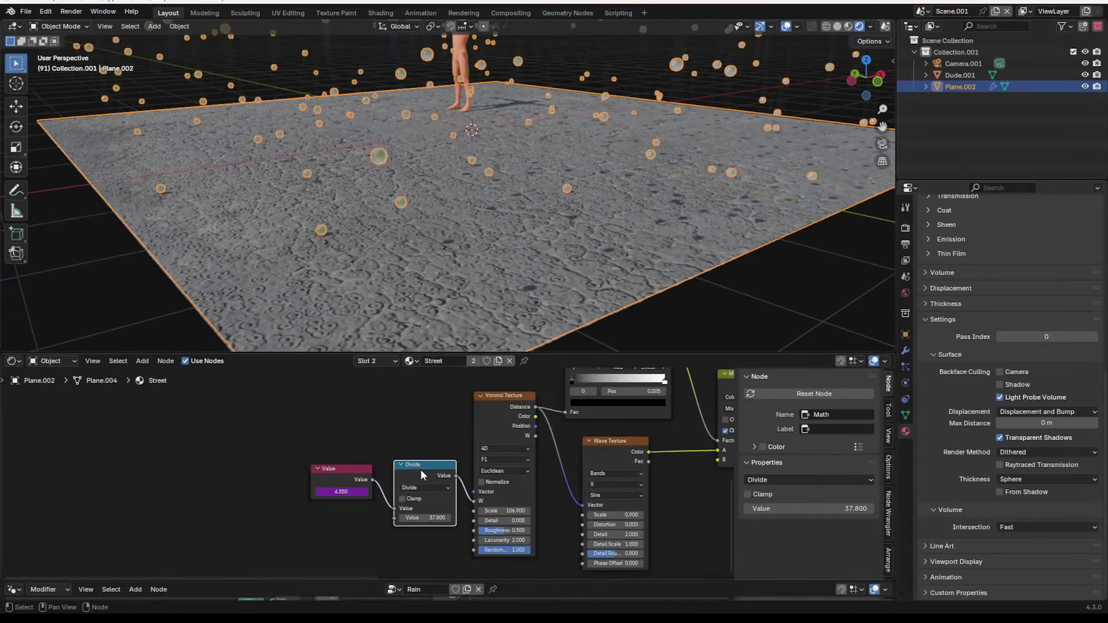
Disconnect the Divide node from the Voronoi W input and play the animation to check the ripples
{"action": "left_click_drag", "start_coordinate": [473, 502], "coordinate": [457, 468]}
{"action": "key", "text": "space"}
{"action": "middle_click_drag", "start_coordinate": [395, 260], "coordinate": [450, 214]}
{"action": "scroll", "coordinate": [401, 243], "scroll_direction": "up", "scroll_amount": 2}
{"action": "key", "text": "space"}
{"action": "key", "text": "space"}
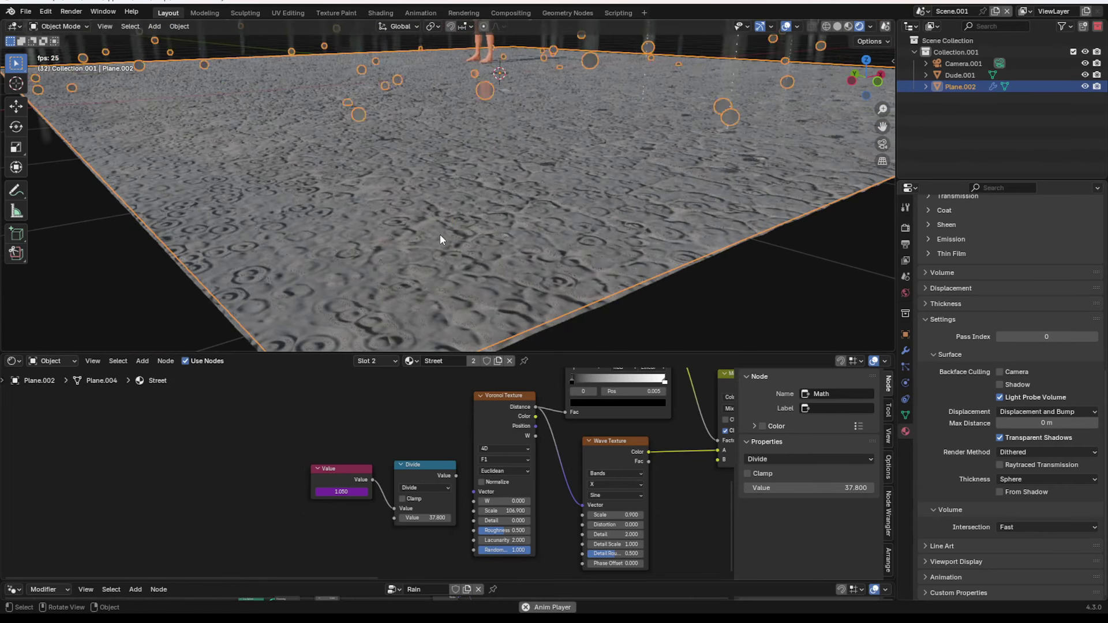
{"action": "scroll", "coordinate": [452, 277], "scroll_direction": "up", "scroll_amount": 2}
{"action": "key", "text": "space"}
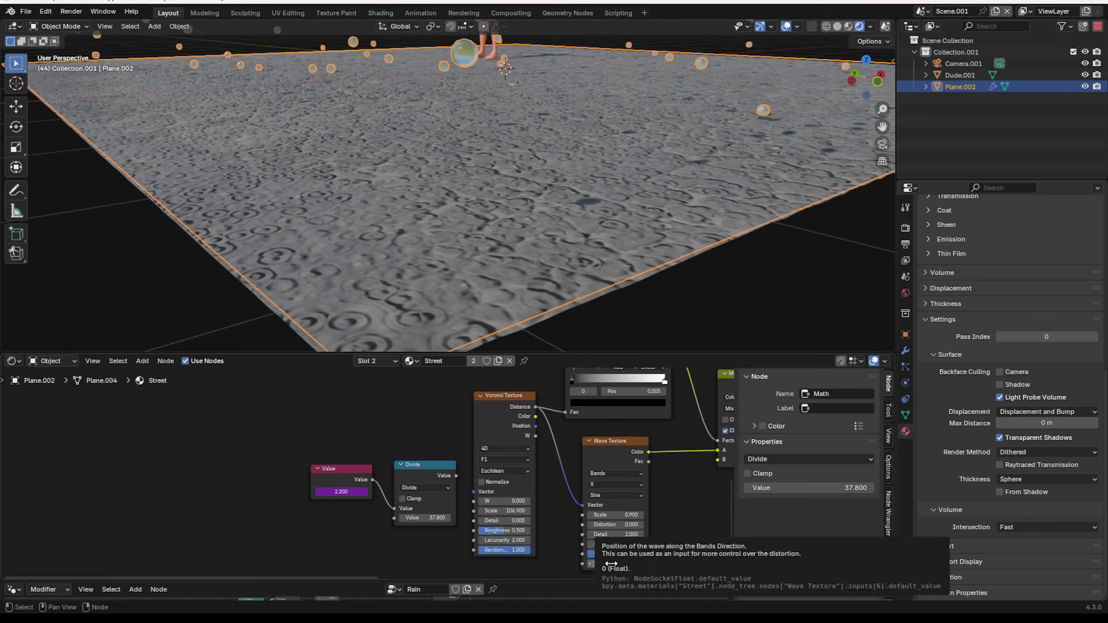
Vary the Wave Texture's Phase Offset to preview the ripples, and connect the Value node to that input
{"action": "left_click_drag", "start_coordinate": [616, 564], "coordinate": [681, 563]}
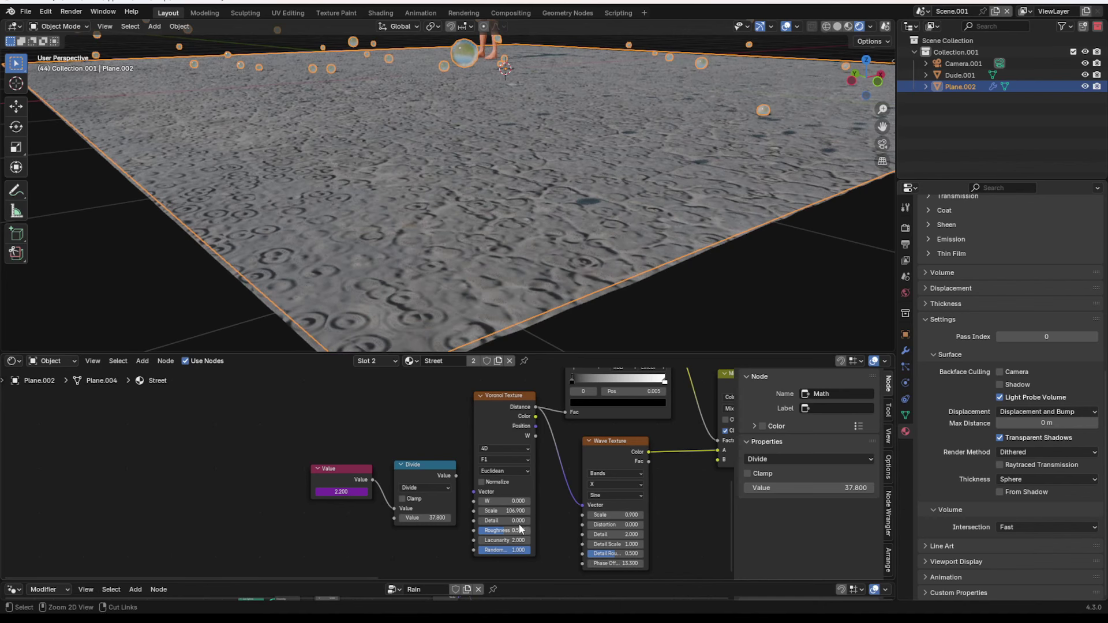
{"action": "scroll", "coordinate": [354, 481], "scroll_direction": "down", "scroll_amount": 1}
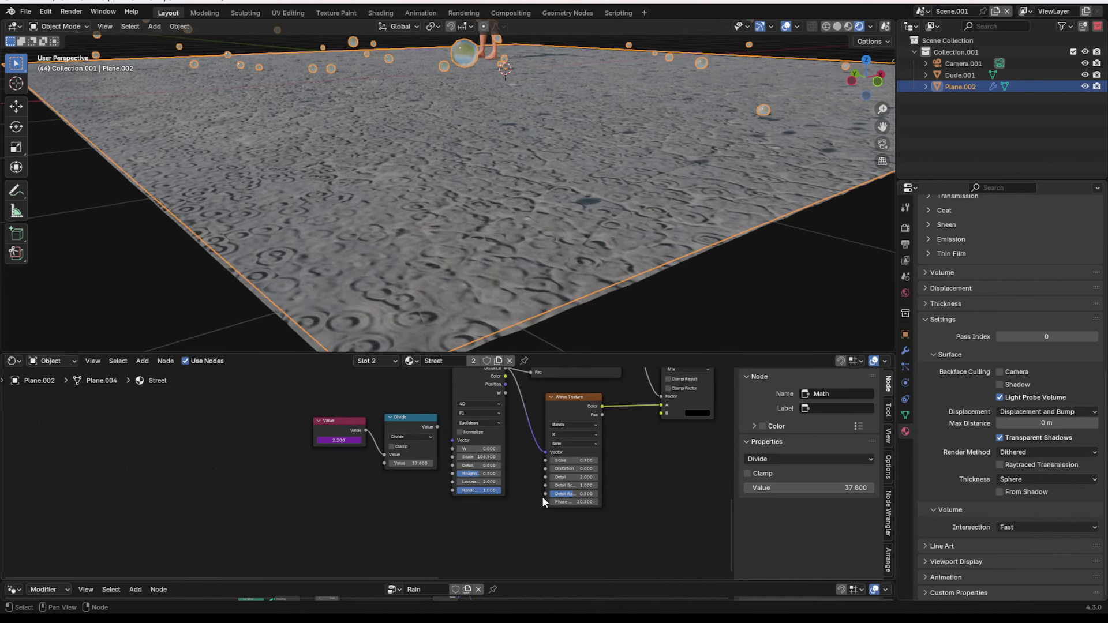
{"action": "left_click_drag", "start_coordinate": [585, 501], "coordinate": [574, 502]}
{"action": "left_click_drag", "start_coordinate": [363, 428], "coordinate": [546, 501]}
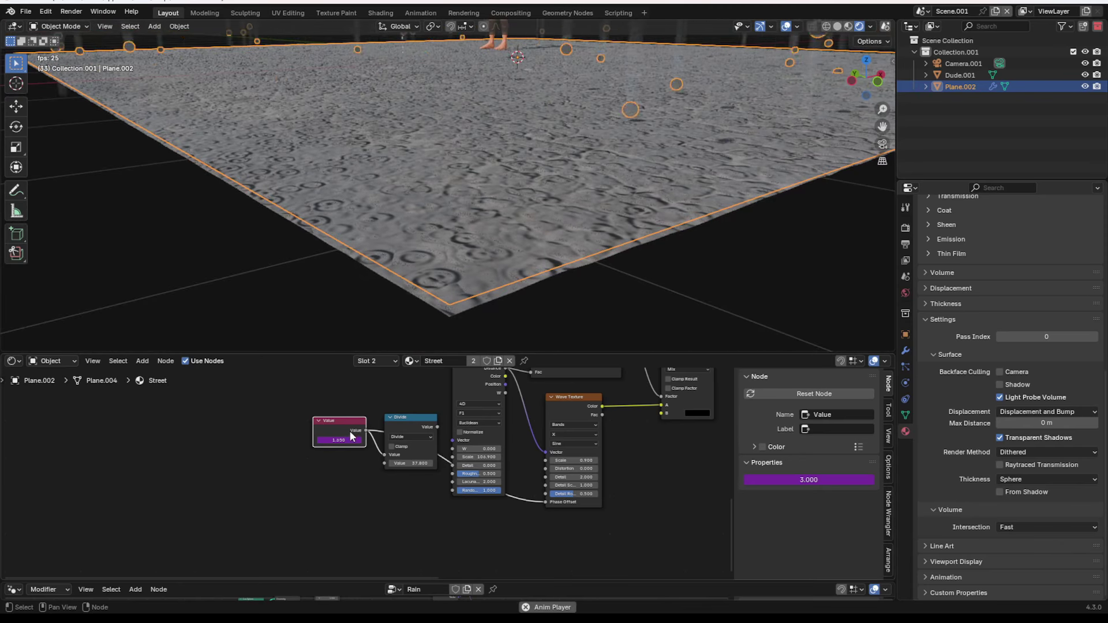
Move the Value node lower and insert a copy of the Divide node between it and the Phase Offset input
{"action": "left_click_drag", "start_coordinate": [350, 435], "coordinate": [317, 522]}
{"action": "left_click", "coordinate": [400, 427]}
{"action": "left_click_drag", "start_coordinate": [400, 424], "coordinate": [400, 425]}
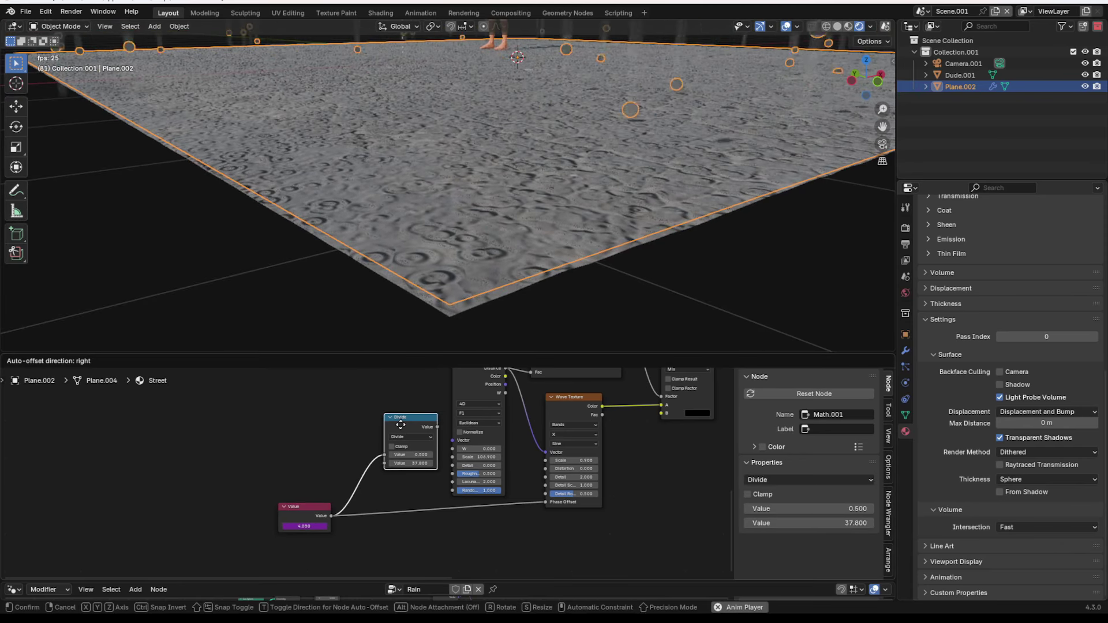
{"action": "left_click", "coordinate": [395, 518]}
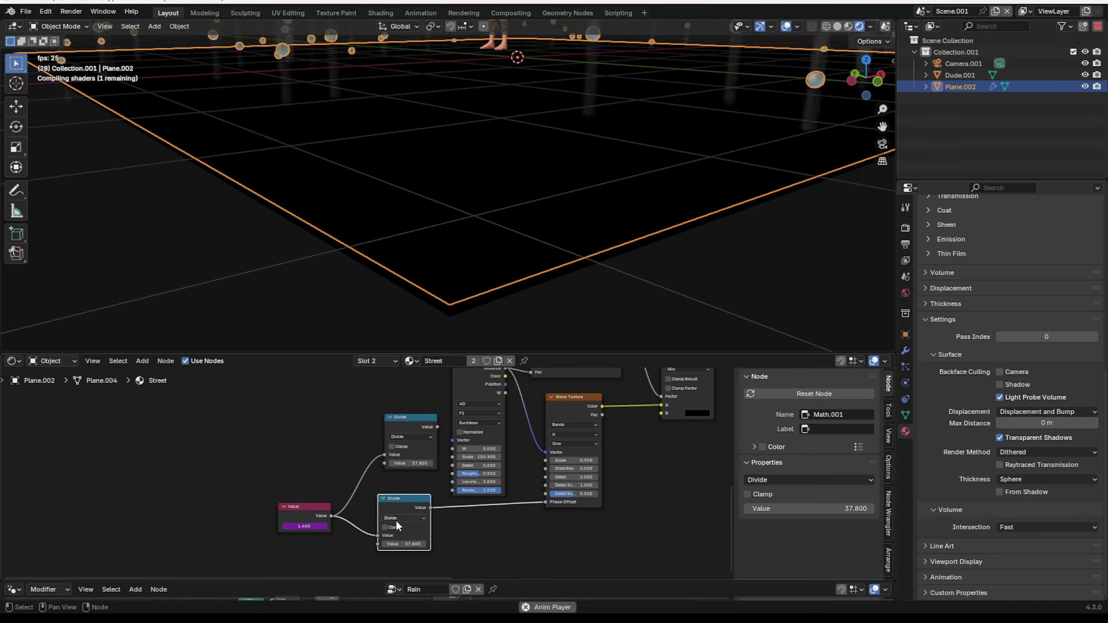
Change the copied Math node to Multiply, try a value of 500, and set it to 2000
{"action": "left_click", "coordinate": [396, 521]}
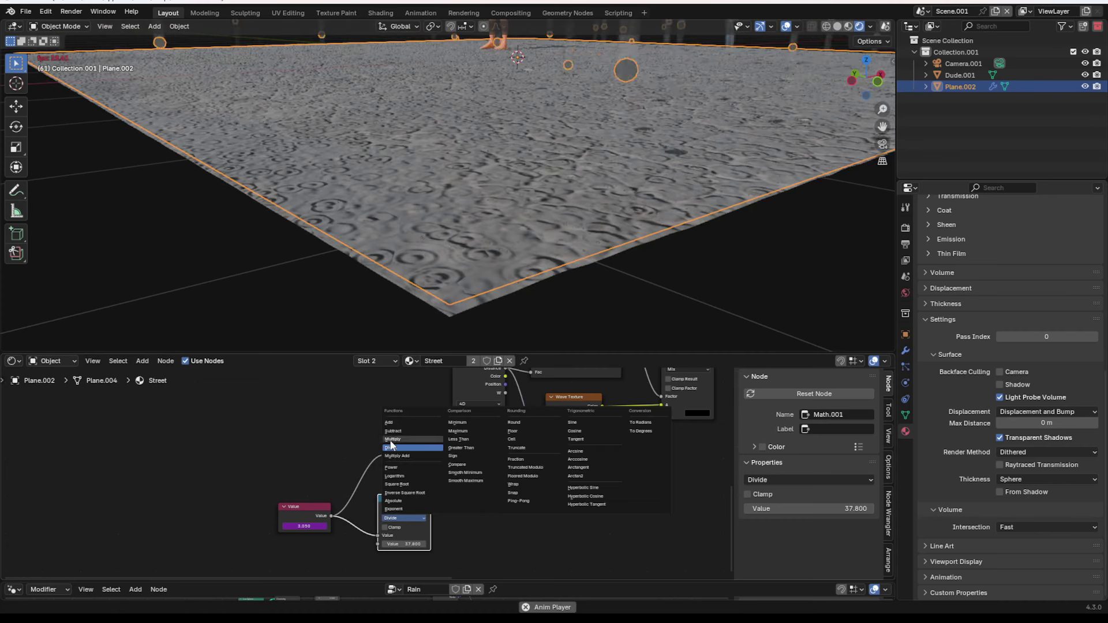
{"action": "left_click", "coordinate": [392, 439]}
{"action": "double_click", "coordinate": [402, 545]}
{"action": "type", "text": "5"}
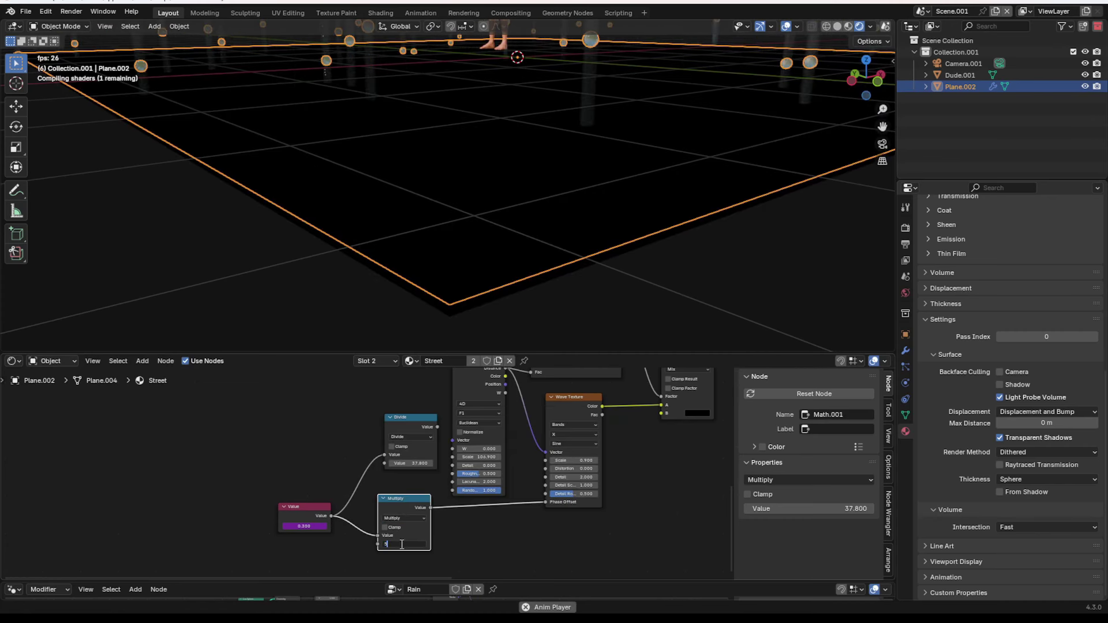
{"action": "type", "text": "00"}
{"action": "key", "text": "Return"}
{"action": "double_click", "coordinate": [398, 545]}
{"action": "type", "text": "2000"}
{"action": "key", "text": "Return"}
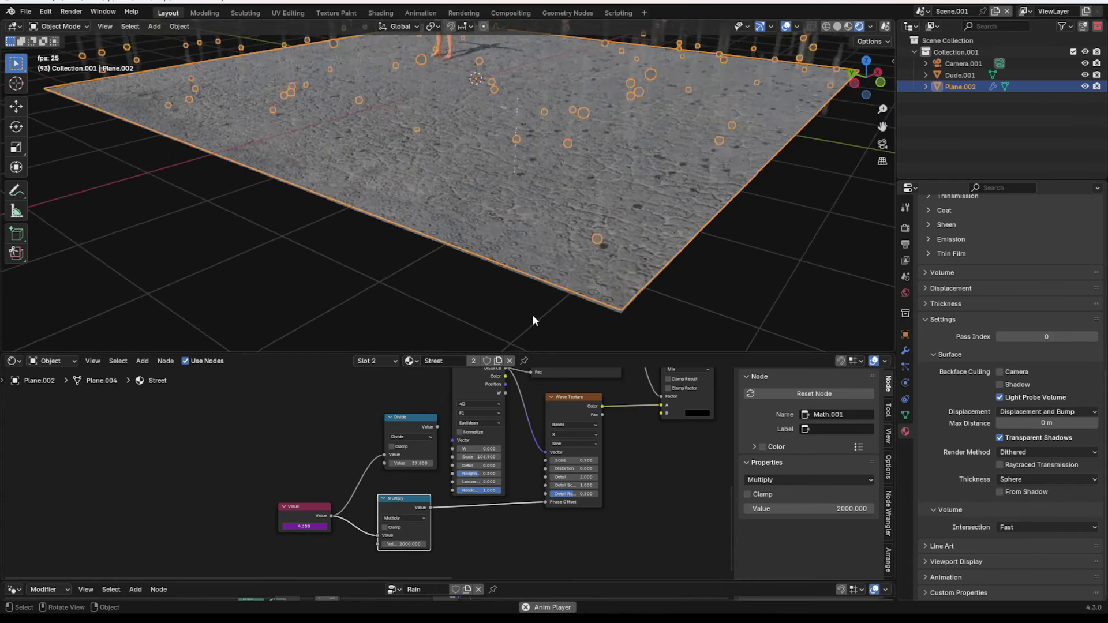
Inspect the moving ripples up close during playback and hide the viewport overlays
{"action": "scroll", "coordinate": [540, 241], "scroll_direction": "down", "scroll_amount": 2}
{"action": "scroll", "coordinate": [540, 241], "scroll_direction": "up", "scroll_amount": 5}
{"action": "scroll", "coordinate": [532, 238], "scroll_direction": "up", "scroll_amount": 3}
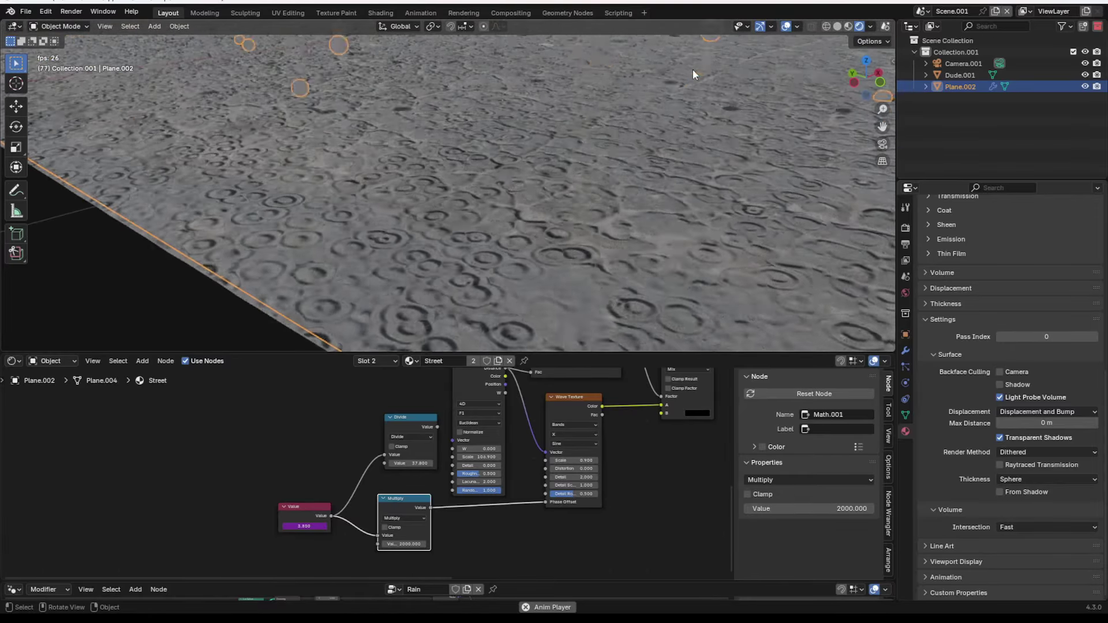
{"action": "middle_click_drag", "start_coordinate": [784, 28], "coordinate": [580, 181]}
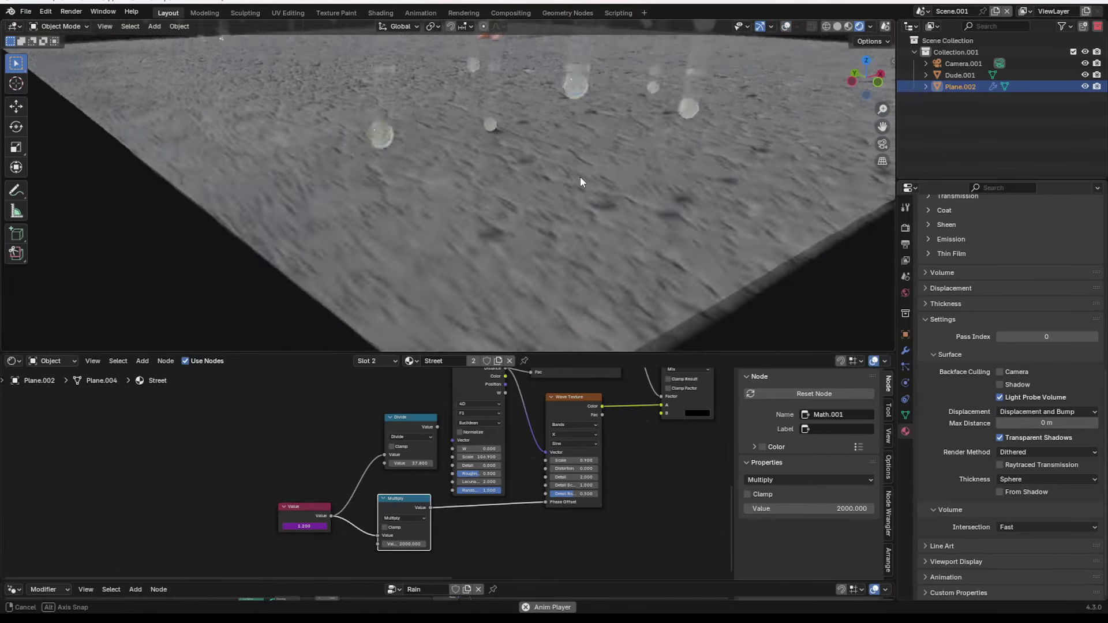
Tighten the ripple Color Ramp, with the black stop at 0.245 and the white stop just short of the middle
{"action": "scroll", "coordinate": [470, 414], "scroll_direction": "down", "scroll_amount": 1}
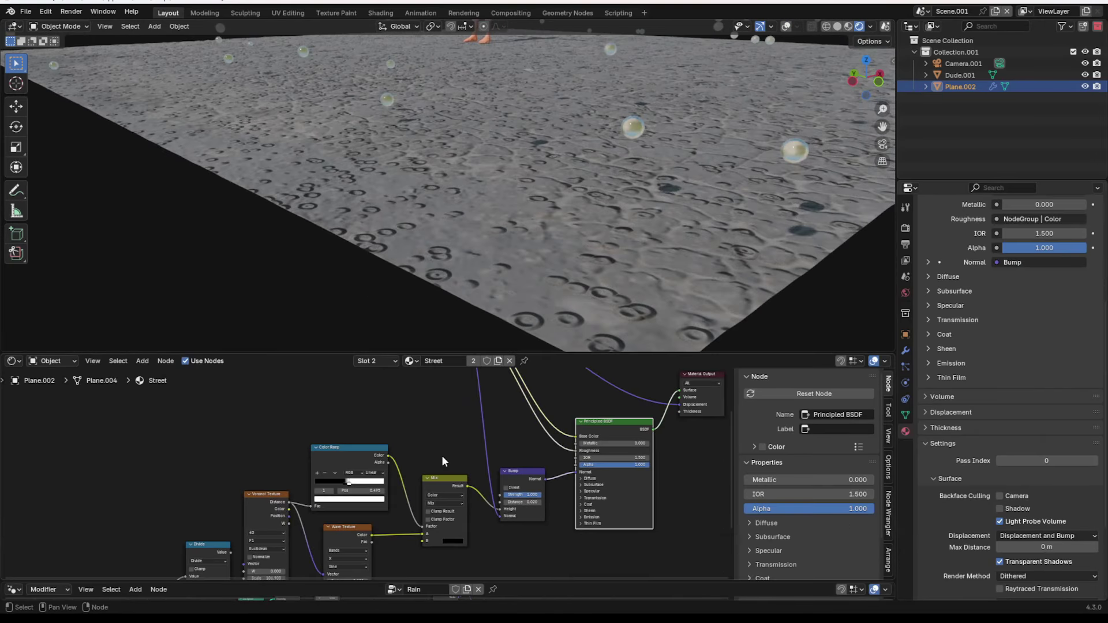
{"action": "scroll", "coordinate": [444, 462], "scroll_direction": "up", "scroll_amount": 3}
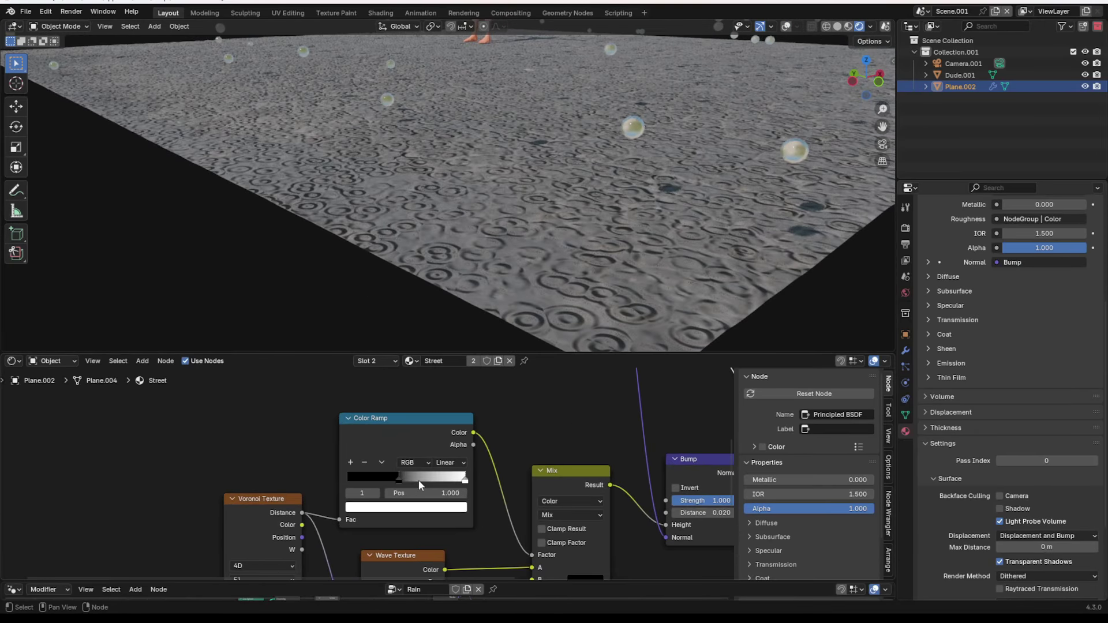
{"action": "left_click_drag", "start_coordinate": [404, 479], "coordinate": [320, 461]}
{"action": "middle_click_drag", "start_coordinate": [450, 289], "coordinate": [503, 283]}
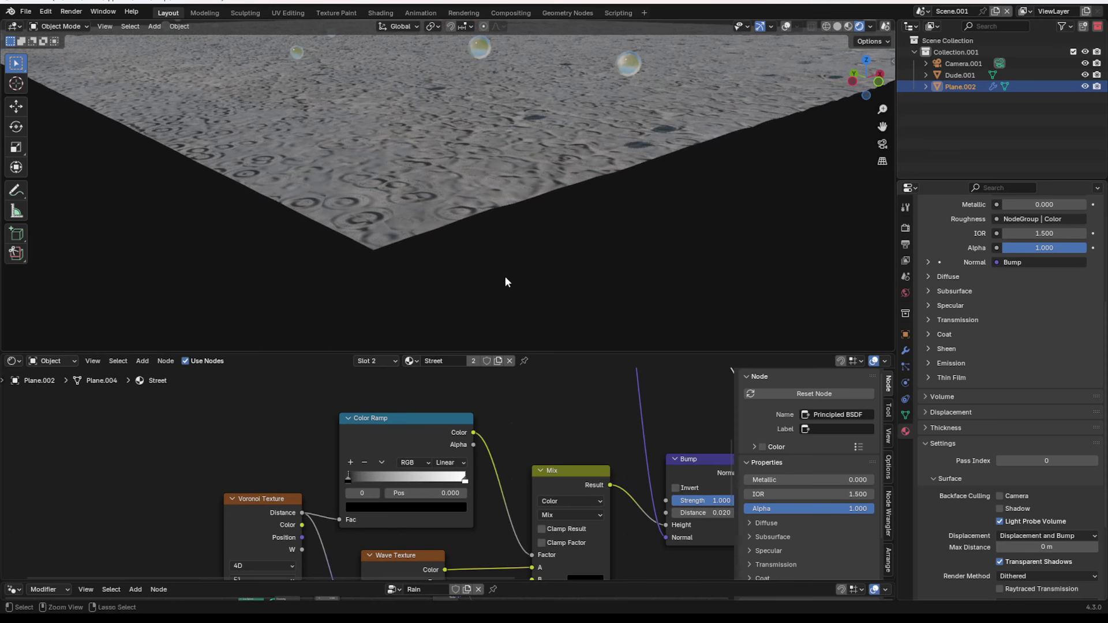
{"action": "scroll", "coordinate": [505, 271], "scroll_direction": "up", "scroll_amount": 5}
{"action": "middle_click_drag", "start_coordinate": [339, 226], "coordinate": [407, 238], "text": "shift"}
{"action": "left_click_drag", "start_coordinate": [464, 480], "coordinate": [381, 479]}
Play the animation and examine the smaller ripples on the street from several angles
{"action": "scroll", "coordinate": [411, 271], "scroll_direction": "down", "scroll_amount": 8}
{"action": "middle_click_drag", "start_coordinate": [412, 254], "coordinate": [495, 248]}
{"action": "key", "text": "space"}
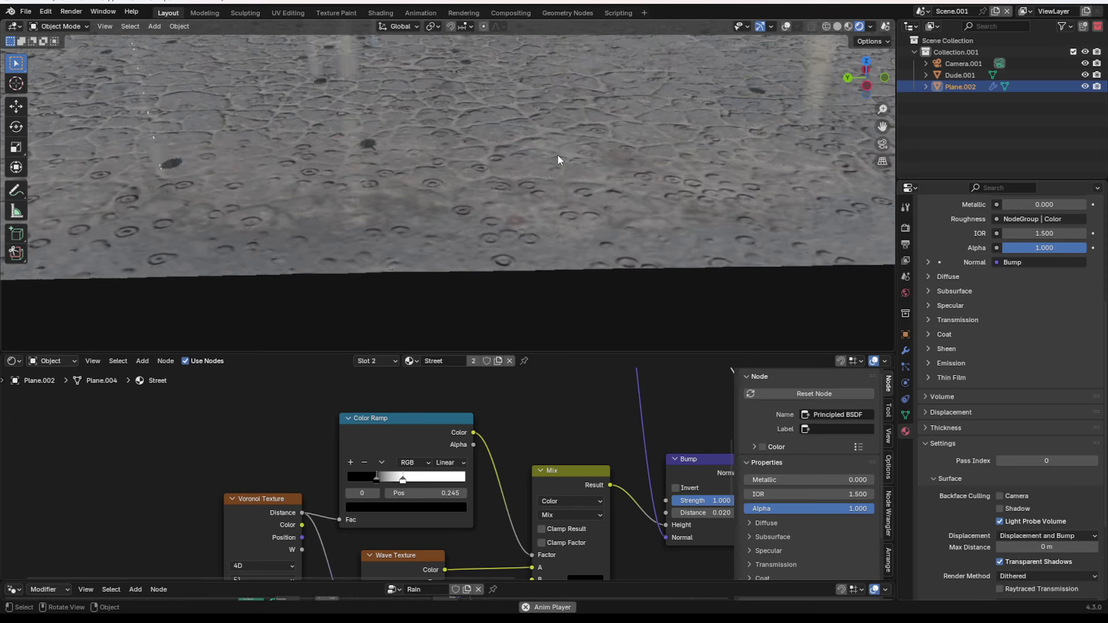
{"action": "middle_click_drag", "start_coordinate": [557, 155], "coordinate": [438, 257]}
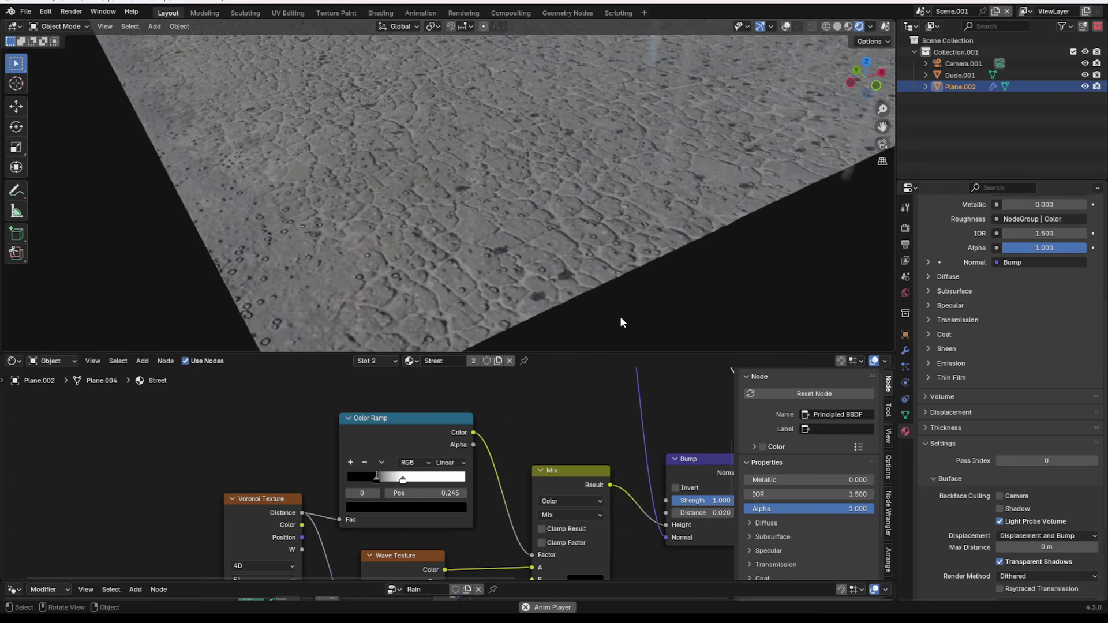
Select all the ripple nodes from the Value node to the Mix node and move them away from the Bump node
{"action": "scroll", "coordinate": [434, 504], "scroll_direction": "down", "scroll_amount": 5}
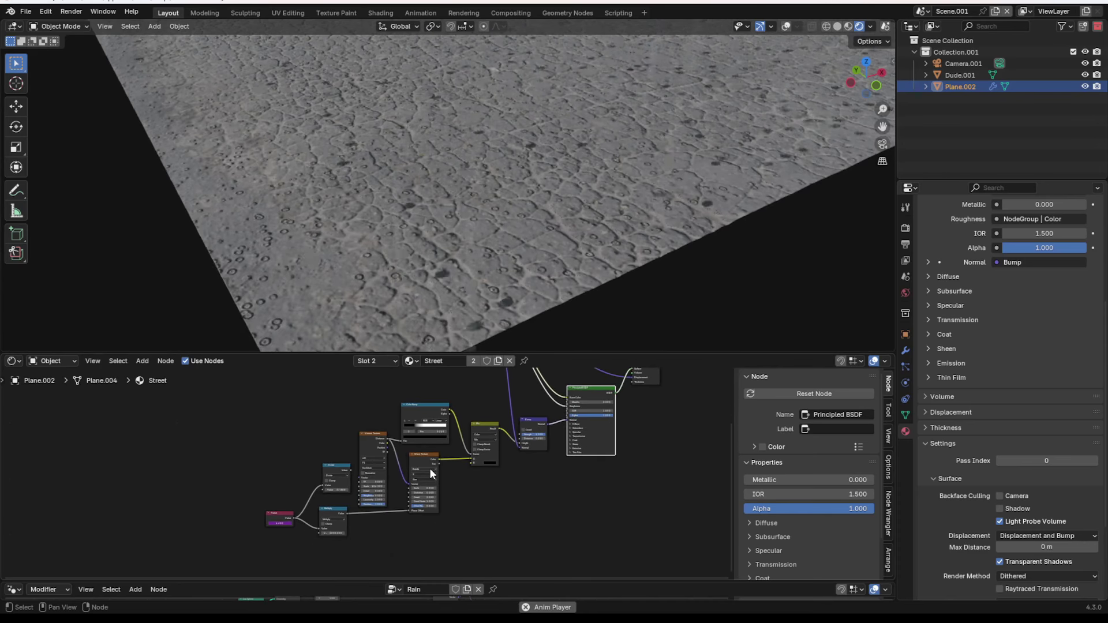
{"action": "scroll", "coordinate": [370, 462], "scroll_direction": "down", "scroll_amount": 2}
{"action": "left_click_drag", "start_coordinate": [253, 420], "coordinate": [458, 531]}
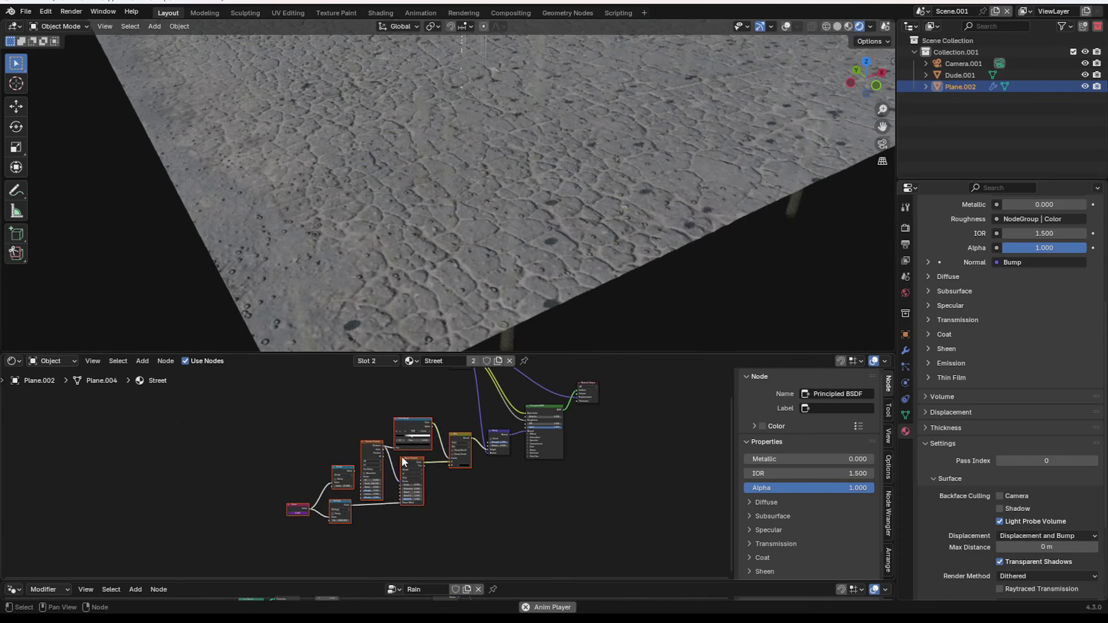
{"action": "scroll", "coordinate": [401, 455], "scroll_direction": "down", "scroll_amount": 1}
{"action": "scroll", "coordinate": [403, 445], "scroll_direction": "up", "scroll_amount": 7}
{"action": "scroll", "coordinate": [487, 467], "scroll_direction": "down", "scroll_amount": 3}
{"action": "key", "text": "g"}
{"action": "left_click", "coordinate": [345, 448]}
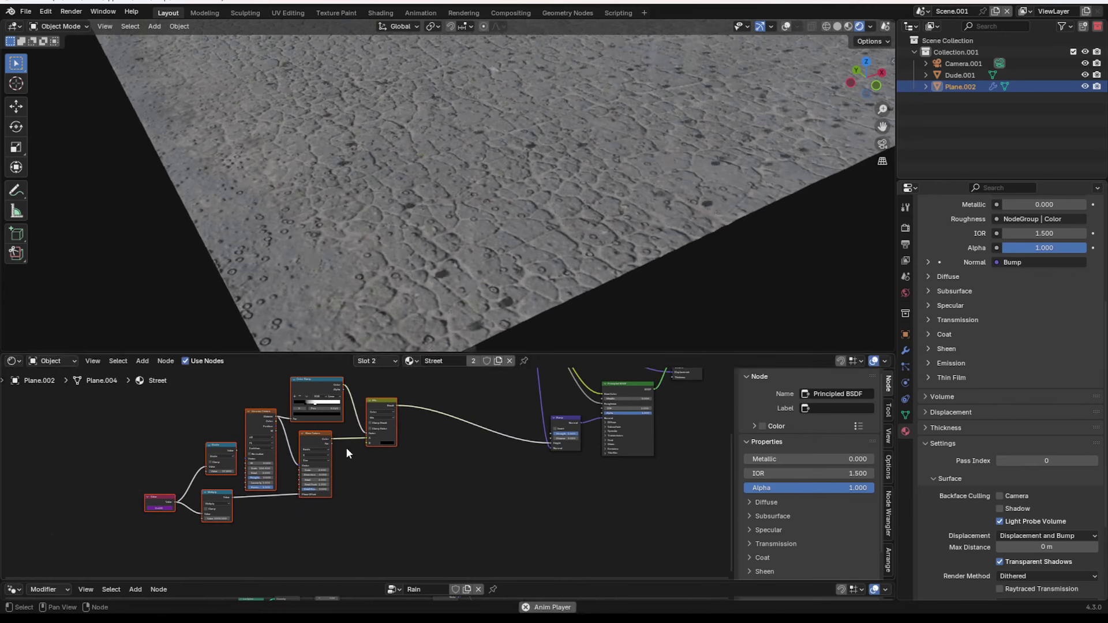
{"action": "scroll", "coordinate": [345, 428], "scroll_direction": "left", "scroll_amount": 3, "text": "ctrl"}
{"action": "left_click", "coordinate": [343, 406]}
{"action": "left_click_drag", "start_coordinate": [303, 394], "coordinate": [485, 529]}
{"action": "left_click", "coordinate": [331, 426]}
Reconnect the Divide node to the Voronoi W input, set its value to 110.7, and play the animation
{"action": "scroll", "coordinate": [329, 434], "scroll_direction": "up", "scroll_amount": 3}
{"action": "middle_click_drag", "start_coordinate": [329, 435], "coordinate": [449, 428]}
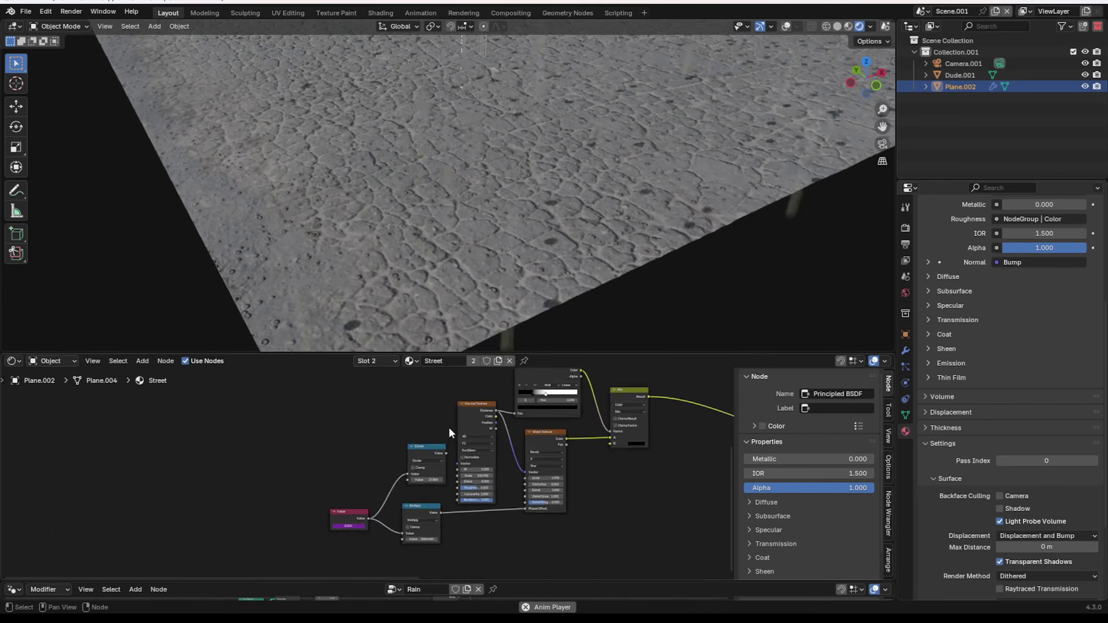
{"action": "scroll", "coordinate": [449, 428], "scroll_direction": "up", "scroll_amount": 2}
{"action": "left_click_drag", "start_coordinate": [491, 440], "coordinate": [512, 467]}
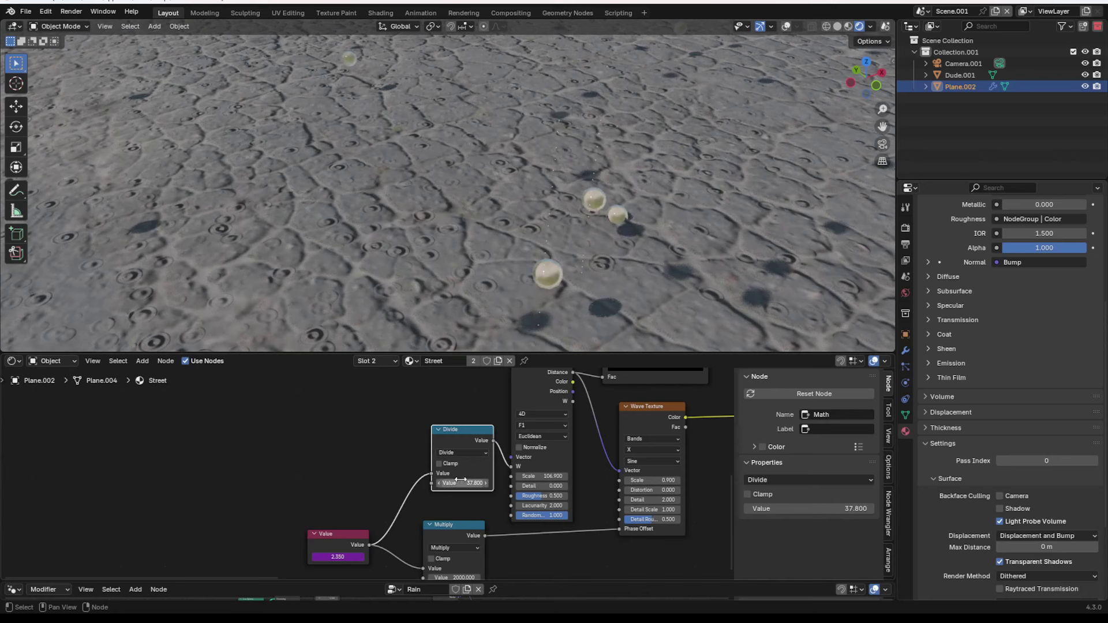
{"action": "left_click_drag", "start_coordinate": [461, 481], "coordinate": [507, 480]}
{"action": "key", "text": "space"}
{"action": "scroll", "coordinate": [389, 262], "scroll_direction": "down", "scroll_amount": 7}
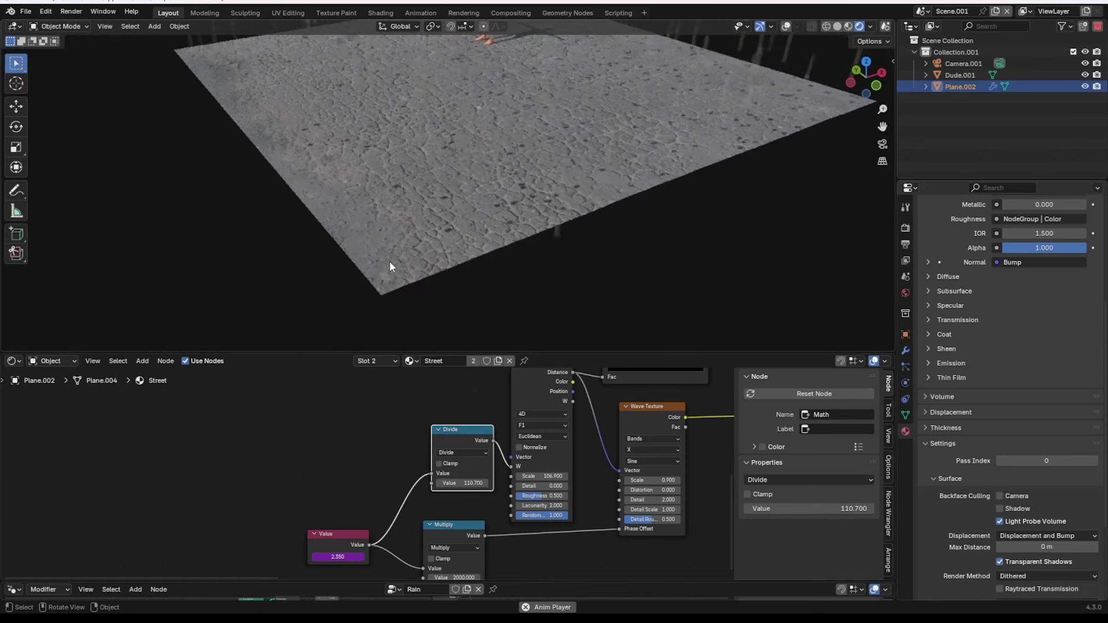
Duplicate the ripple nodes without the Value node and place the copy below the original branch
{"action": "scroll", "coordinate": [392, 428], "scroll_direction": "down", "scroll_amount": 3}
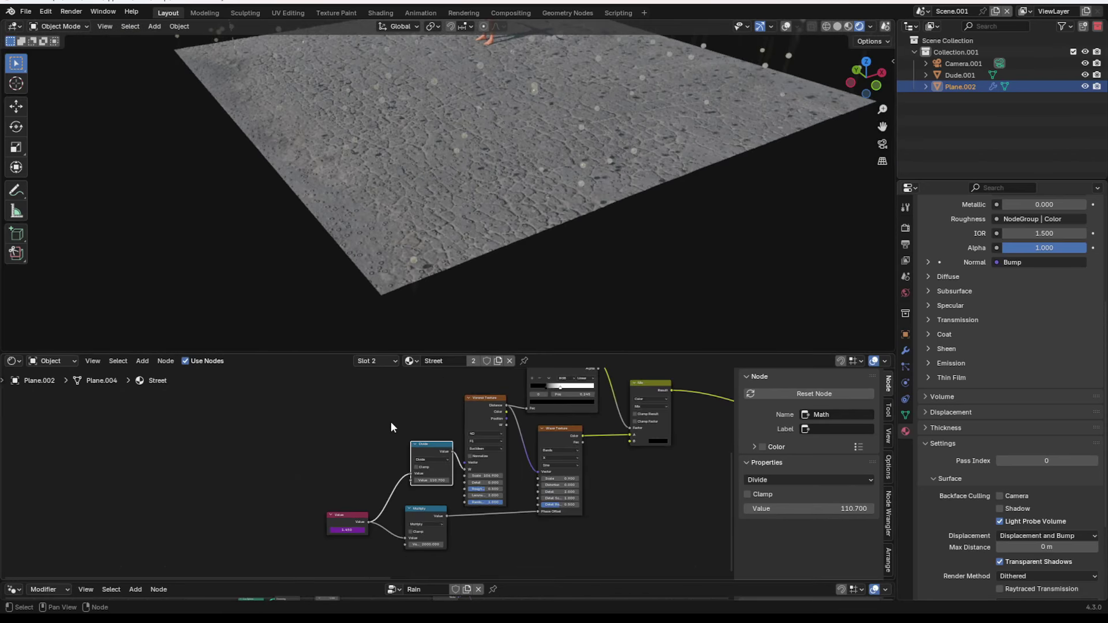
{"action": "scroll", "coordinate": [390, 421], "scroll_direction": "down", "scroll_amount": 2}
{"action": "left_click_drag", "start_coordinate": [390, 410], "coordinate": [550, 540]}
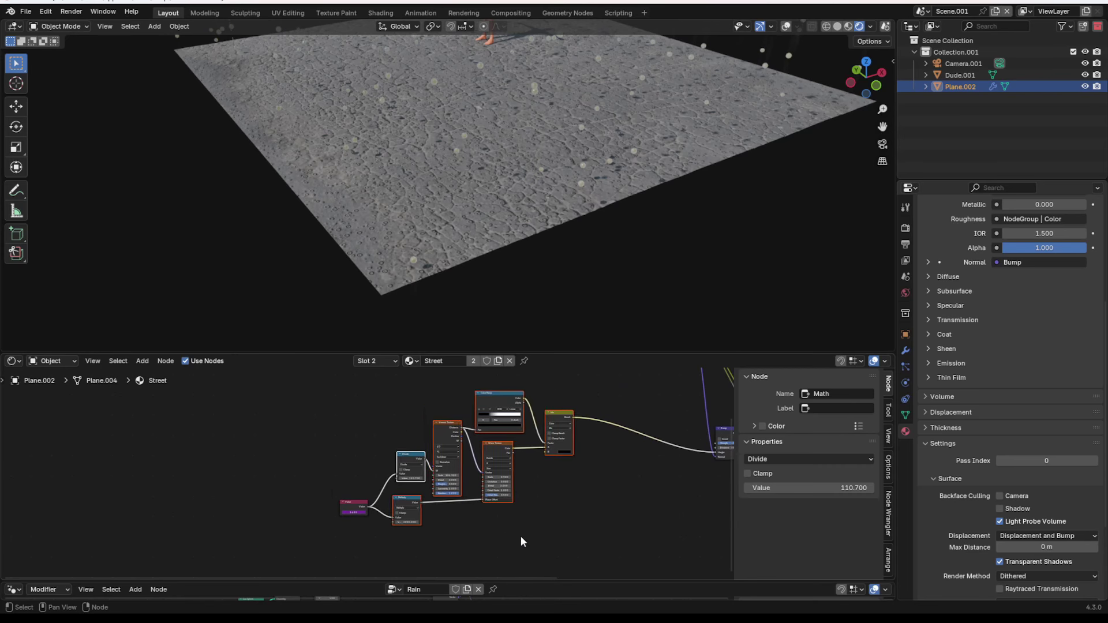
{"action": "key", "text": "shift+d"}
{"action": "left_click", "coordinate": [505, 511]}
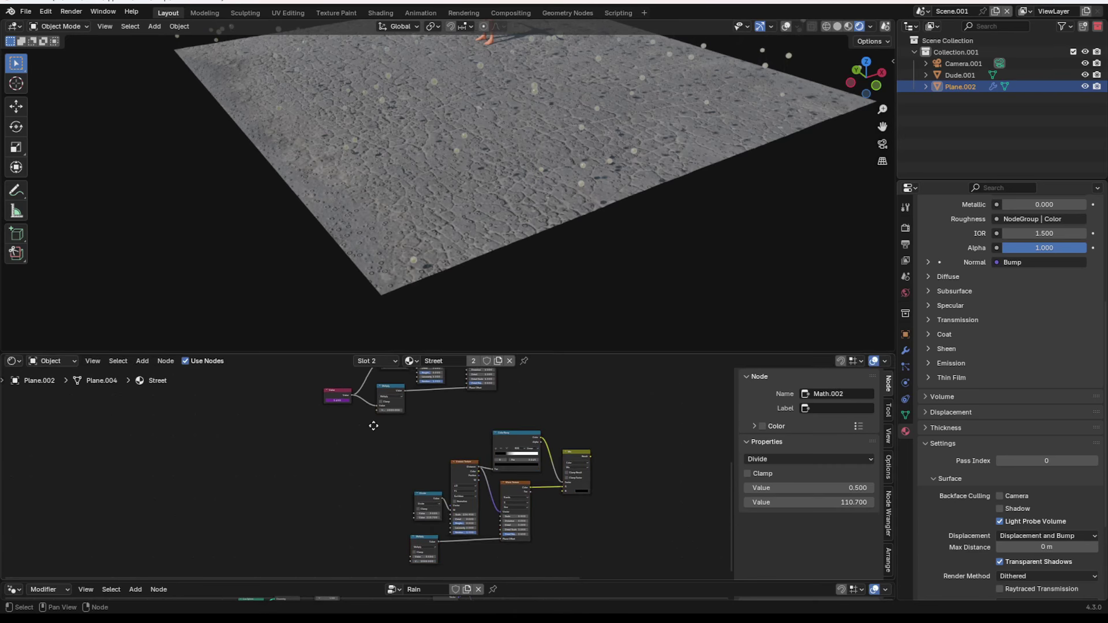
Feed the Value node into the duplicated Multiply node and insert another copy of that Math node on the link
{"action": "left_click_drag", "start_coordinate": [375, 392], "coordinate": [432, 550]}
{"action": "left_click", "coordinate": [453, 537]}
{"action": "scroll", "coordinate": [436, 523], "scroll_direction": "up", "scroll_amount": 2}
{"action": "key", "text": "shift+d"}
{"action": "left_click", "coordinate": [382, 397]}
{"action": "scroll", "coordinate": [382, 396], "scroll_direction": "up", "scroll_amount": 2}
Set the inserted Math node to Add and move it to the free space before the duplicated Divide node
{"action": "left_click", "coordinate": [428, 459]}
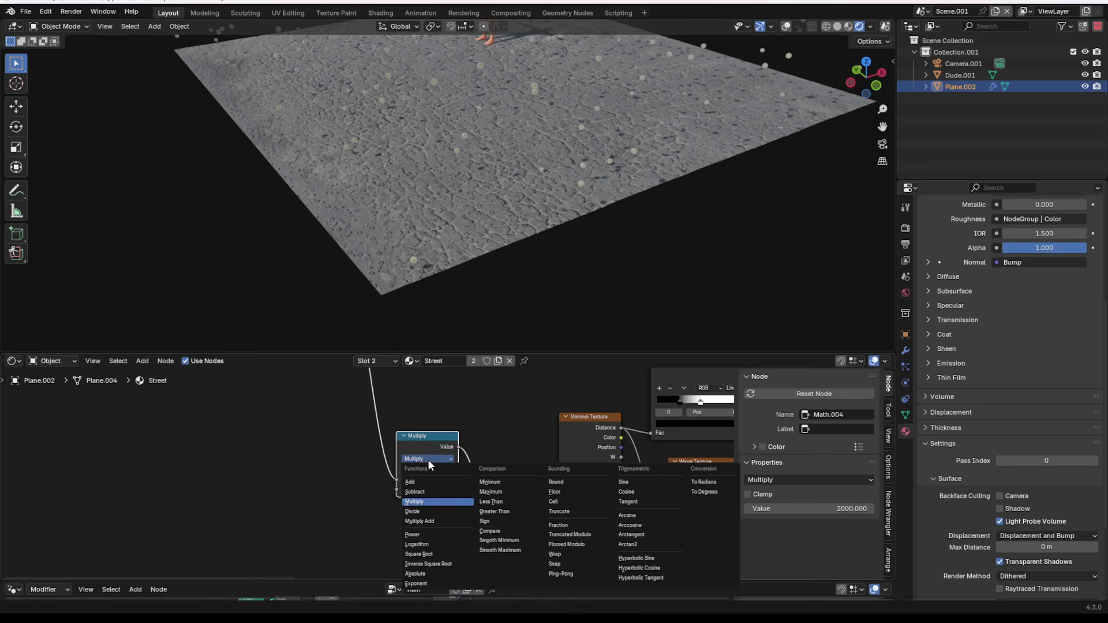
{"action": "left_click", "coordinate": [410, 482]}
{"action": "left_click_drag", "start_coordinate": [421, 438], "coordinate": [358, 491]}
{"action": "middle_click_drag", "start_coordinate": [329, 564], "coordinate": [367, 545]}
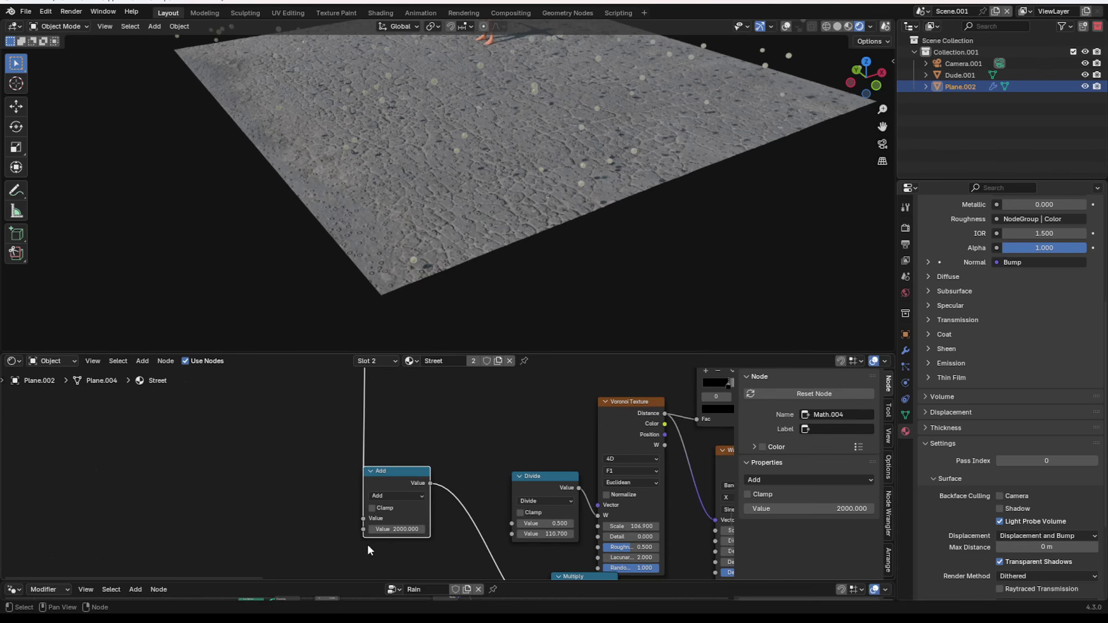
{"action": "scroll", "coordinate": [425, 287], "scroll_direction": "up", "scroll_amount": 5}
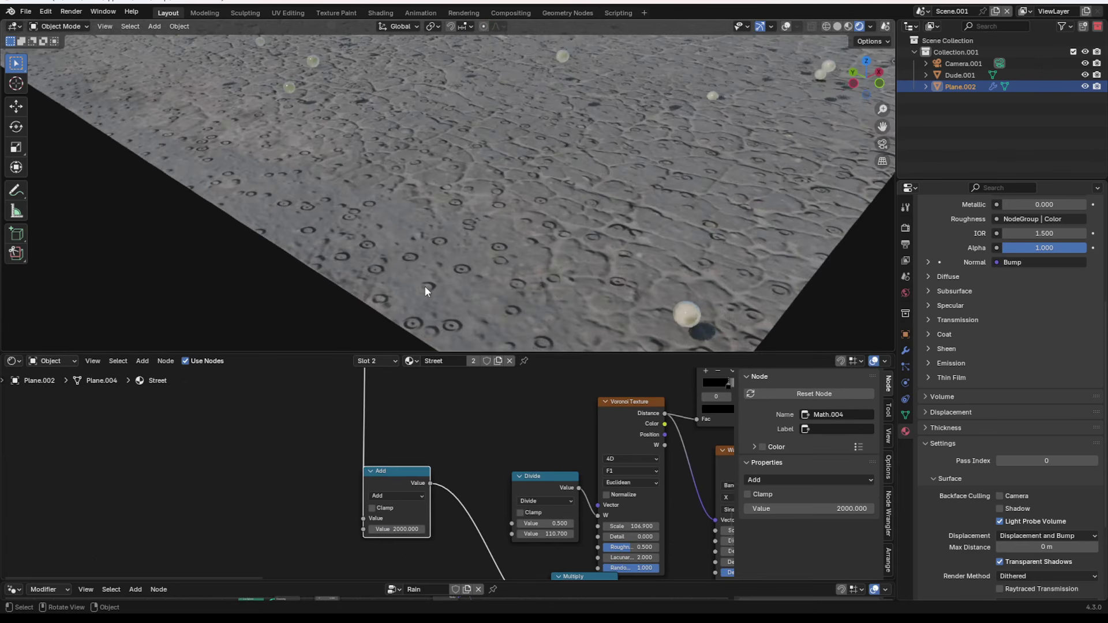
Duplicate a Mix node and use it to combine both ripple branches before the Bump node's Height input
{"action": "scroll", "coordinate": [508, 483], "scroll_direction": "down", "scroll_amount": 4}
{"action": "middle_click_drag", "start_coordinate": [508, 483], "coordinate": [452, 471]}
{"action": "left_click_drag", "start_coordinate": [387, 394], "coordinate": [462, 463]}
{"action": "key", "text": "shift+d"}
{"action": "left_click", "coordinate": [483, 480]}
{"action": "left_click_drag", "start_coordinate": [463, 518], "coordinate": [550, 469]}
{"action": "scroll", "coordinate": [473, 518], "scroll_direction": "up", "scroll_amount": 1}
{"action": "scroll", "coordinate": [509, 472], "scroll_direction": "up", "scroll_amount": 1}
{"action": "middle_click_drag", "start_coordinate": [509, 472], "coordinate": [490, 450]}
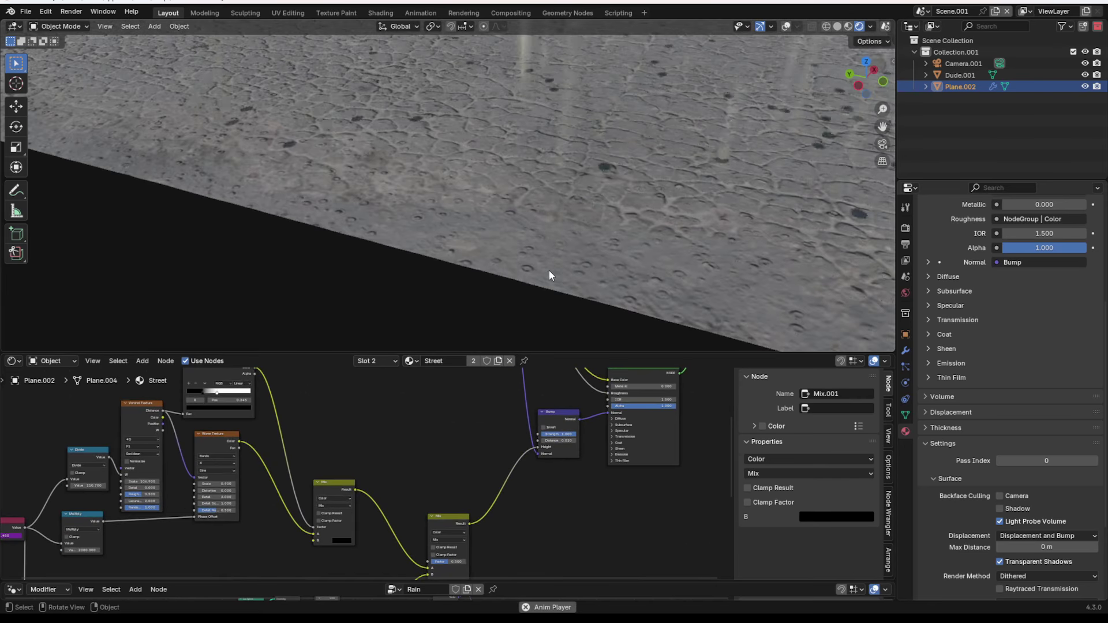
Examine the animated rain ripples on the street plane and the two ripple branches in the node tree
{"action": "middle_click_drag", "start_coordinate": [549, 271], "coordinate": [469, 256]}
{"action": "middle_click_drag", "start_coordinate": [363, 480], "coordinate": [422, 398]}
{"action": "middle_click_drag", "start_coordinate": [392, 502], "coordinate": [436, 426]}
{"action": "scroll", "coordinate": [442, 283], "scroll_direction": "down", "scroll_amount": 5}
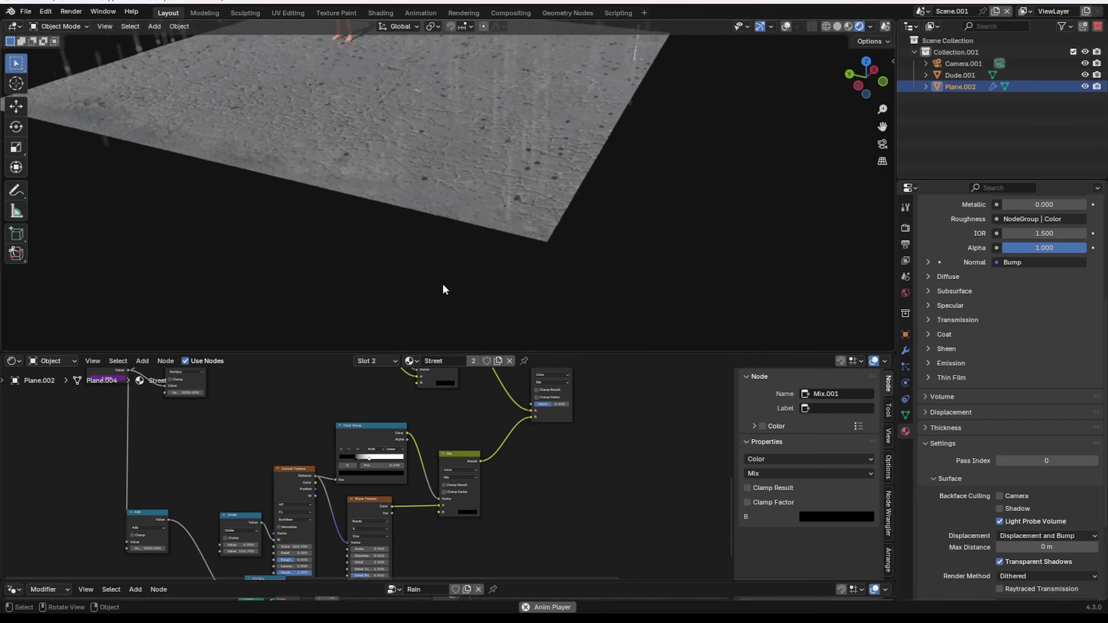
{"action": "middle_click_drag", "start_coordinate": [442, 283], "coordinate": [549, 286]}
{"action": "scroll", "coordinate": [549, 286], "scroll_direction": "up", "scroll_amount": 3}
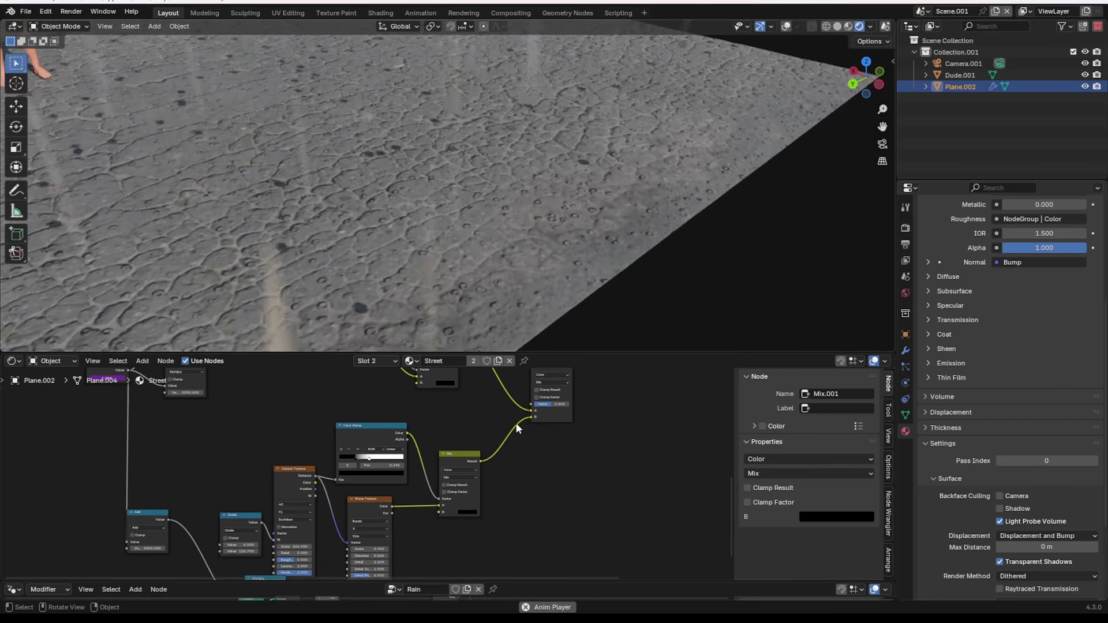
{"action": "middle_click_drag", "start_coordinate": [510, 421], "coordinate": [469, 464]}
{"action": "scroll", "coordinate": [470, 464], "scroll_direction": "up", "scroll_amount": 2}
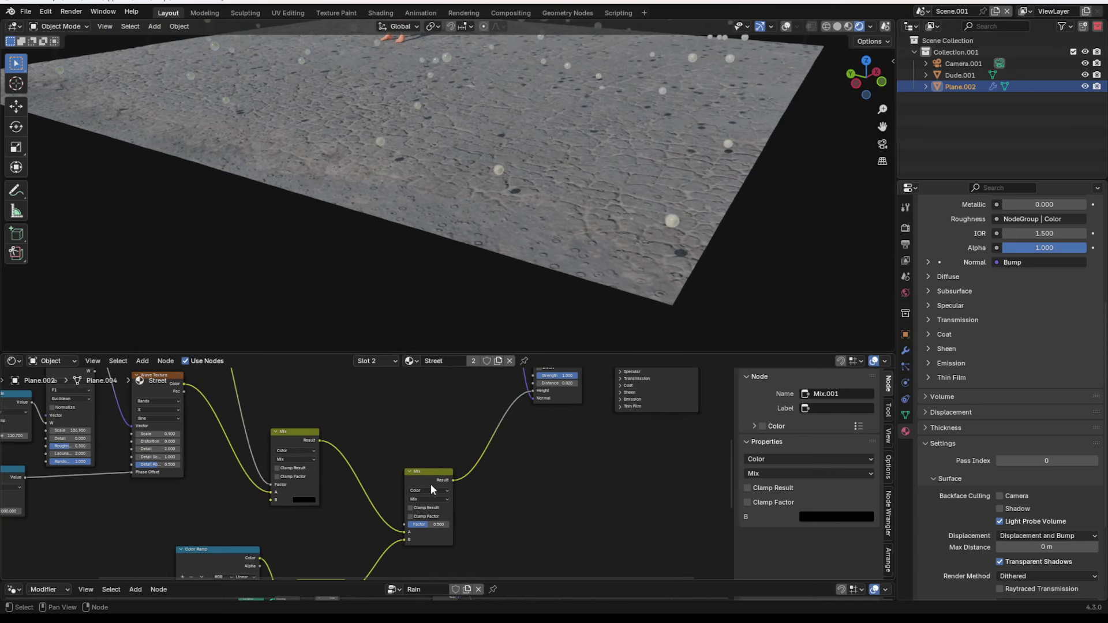
Reposition the Mix node that combines both ripple branches and play the animation to check the ripples up close
{"action": "left_click_drag", "start_coordinate": [431, 486], "coordinate": [420, 457]}
{"action": "middle_click_drag", "start_coordinate": [476, 441], "coordinate": [417, 509]}
{"action": "key", "text": "space"}
{"action": "middle_click_drag", "start_coordinate": [355, 252], "coordinate": [400, 273]}
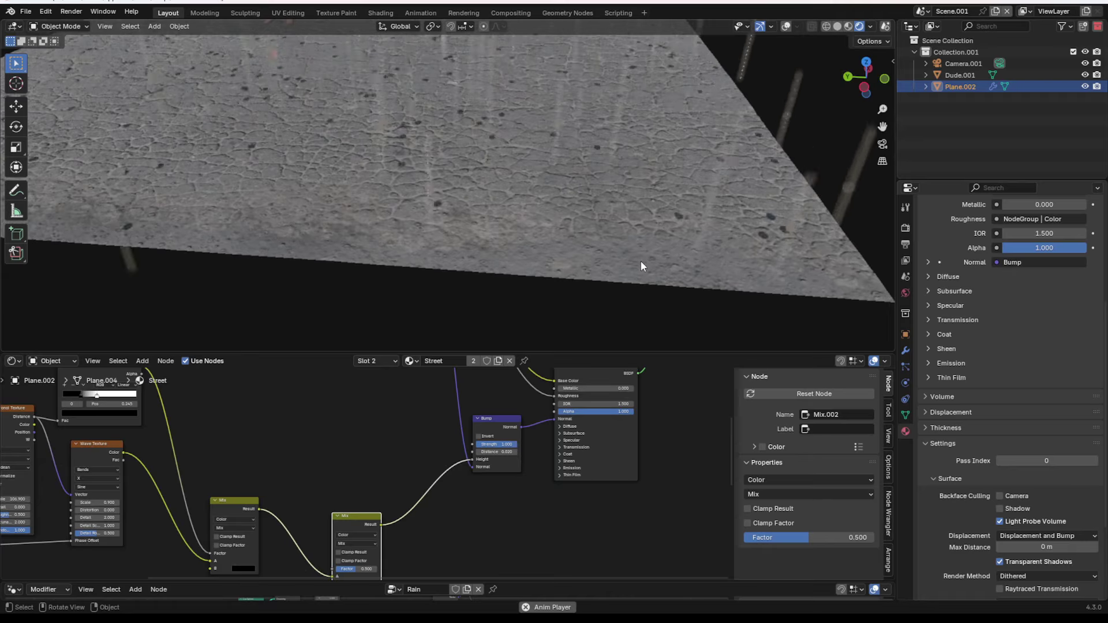
{"action": "middle_click_drag", "start_coordinate": [638, 267], "coordinate": [443, 233]}
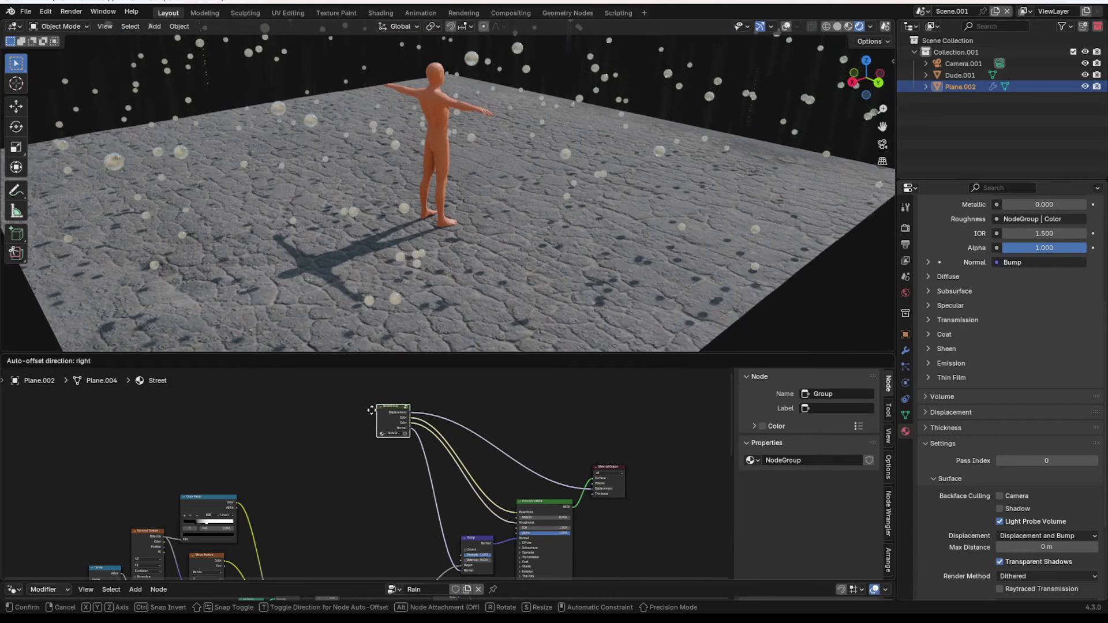
Move the street texture NodeGroup farther away from the Principled BSDF and review the rain and ripples from several angles
{"action": "left_click_drag", "start_coordinate": [372, 411], "coordinate": [261, 401]}
{"action": "mouse_move", "coordinate": [500, 279]}
{"action": "middle_mouse_down"}
{"action": "mouse_move", "coordinate": [356, 272]}
{"action": "mouse_move", "coordinate": [509, 276]}
{"action": "middle_mouse_up"}
{"action": "scroll", "coordinate": [509, 281], "scroll_direction": "up", "scroll_amount": 2}
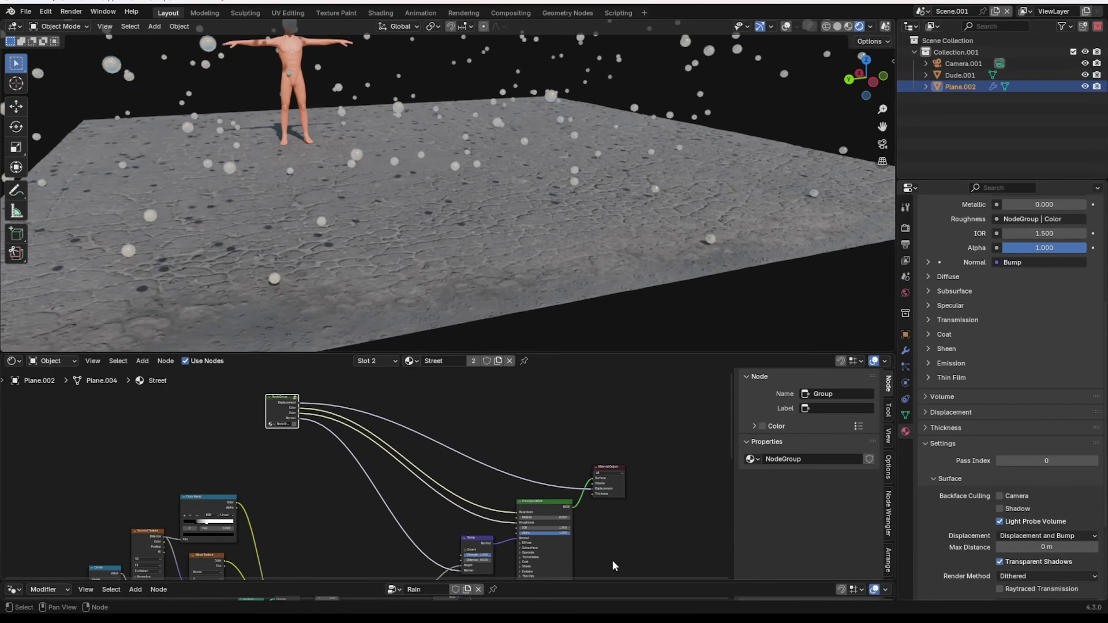
{"action": "scroll", "coordinate": [577, 506], "scroll_direction": "up", "scroll_amount": 1}
{"action": "left_click_drag", "start_coordinate": [575, 507], "coordinate": [575, 474]}
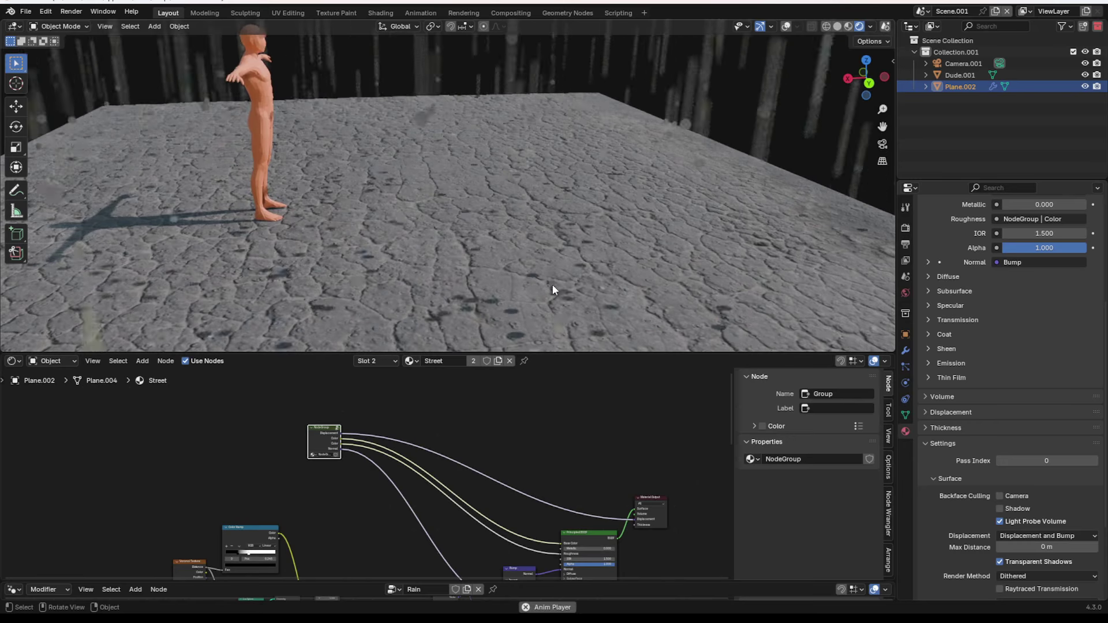
{"action": "middle_click_drag", "start_coordinate": [555, 289], "coordinate": [522, 284]}
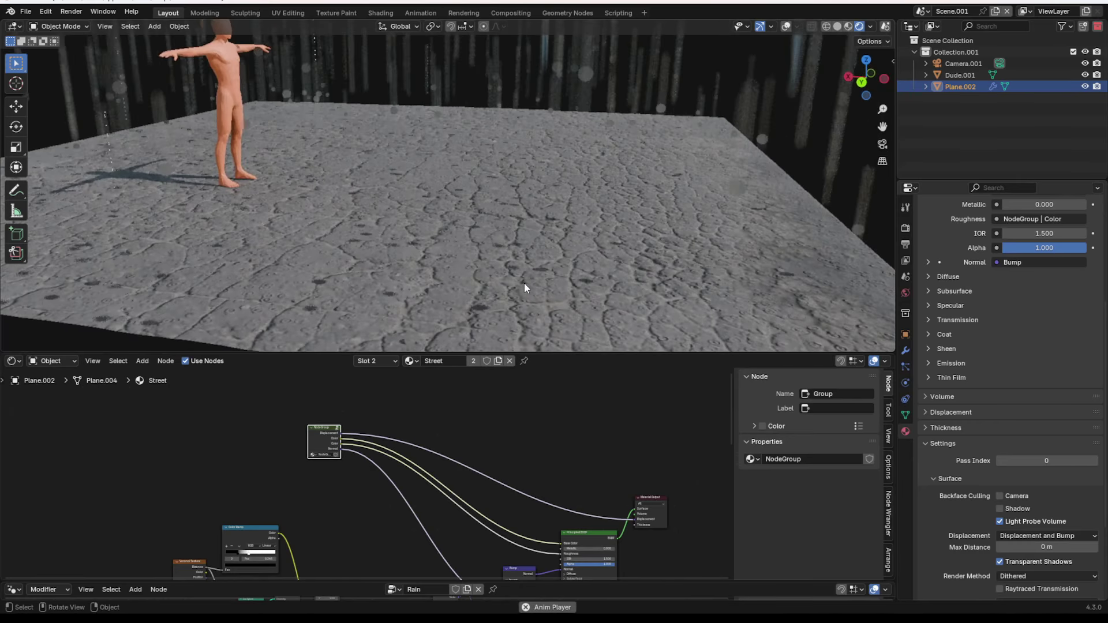
{"action": "middle_click_drag", "start_coordinate": [545, 296], "coordinate": [462, 289]}
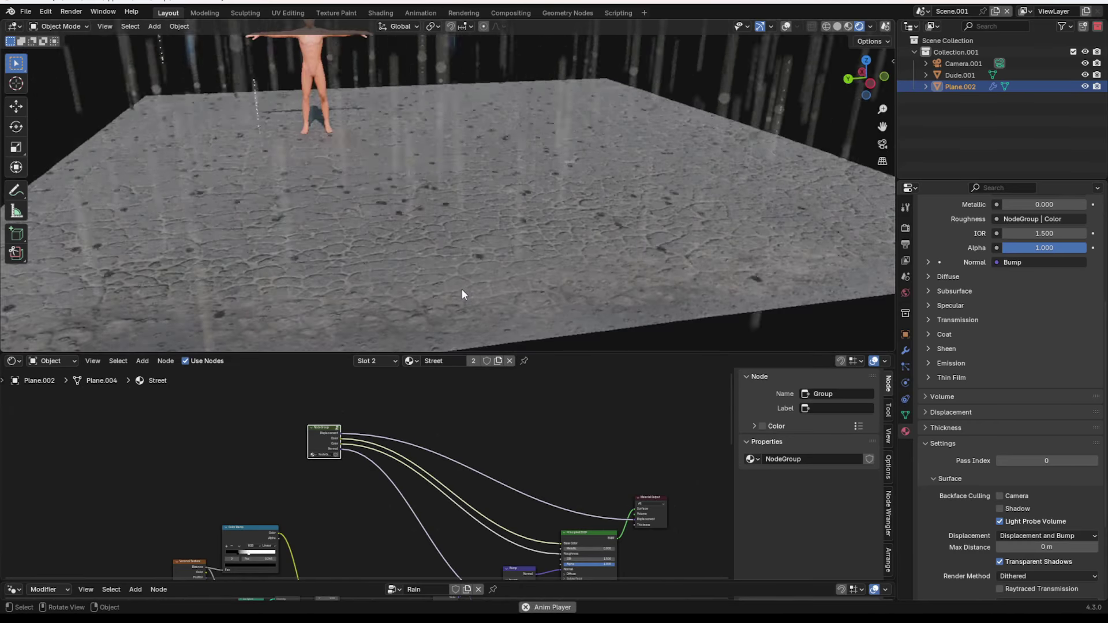
{"action": "middle_click_drag", "start_coordinate": [539, 274], "coordinate": [482, 317]}
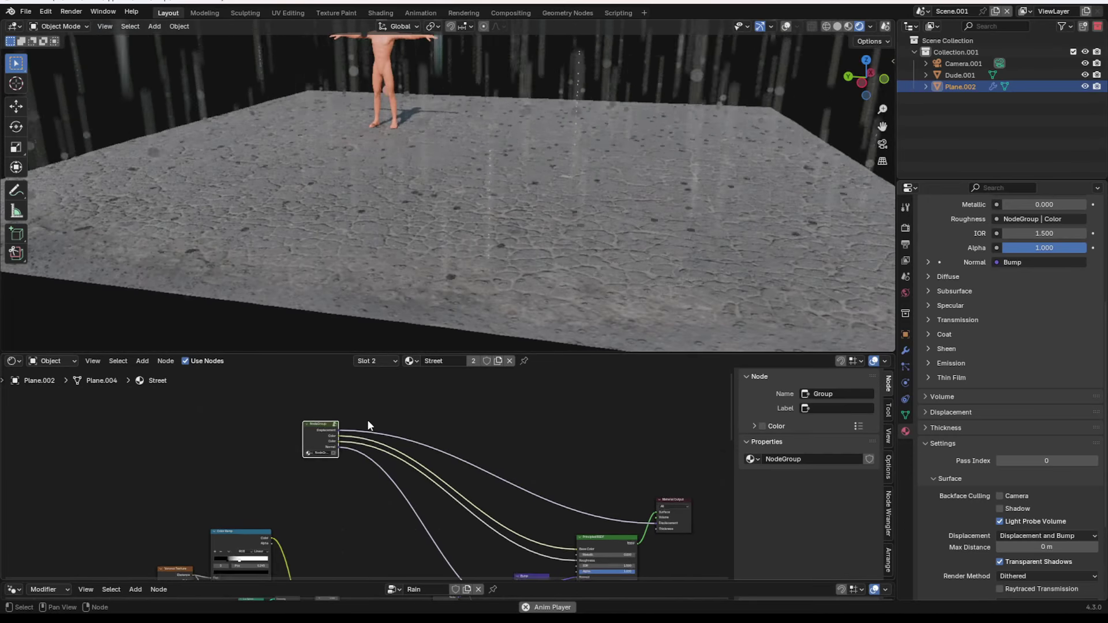
Enter the street texture NodeGroup and preview its Displacement image texture on the plane
{"action": "scroll", "coordinate": [367, 420], "scroll_direction": "up", "scroll_amount": 3}
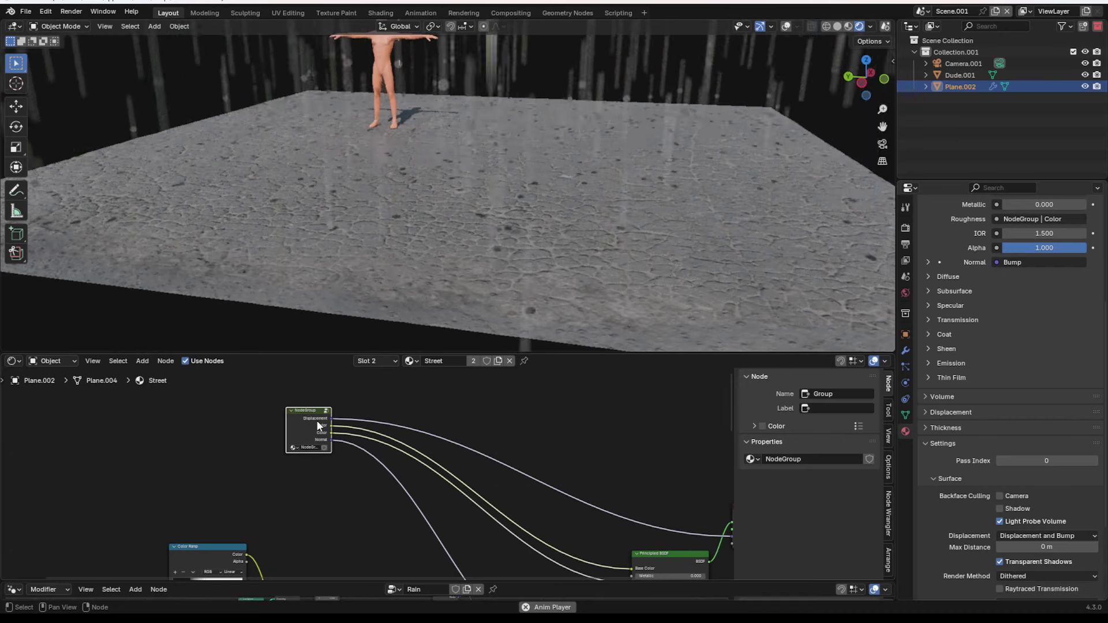
{"action": "key", "text": "Tab"}
{"action": "middle_click_drag", "start_coordinate": [483, 448], "coordinate": [436, 491]}
{"action": "scroll", "coordinate": [444, 477], "scroll_direction": "up", "scroll_amount": 3}
{"action": "middle_click_drag", "start_coordinate": [492, 422], "coordinate": [475, 422]}
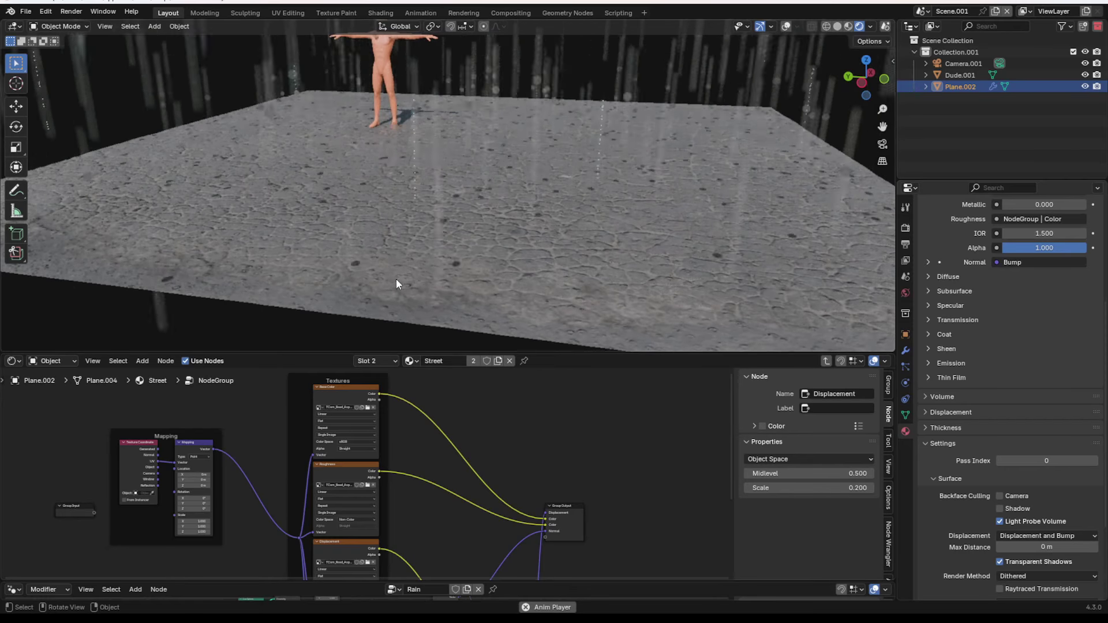
{"action": "middle_click_drag", "start_coordinate": [406, 530], "coordinate": [421, 473]}
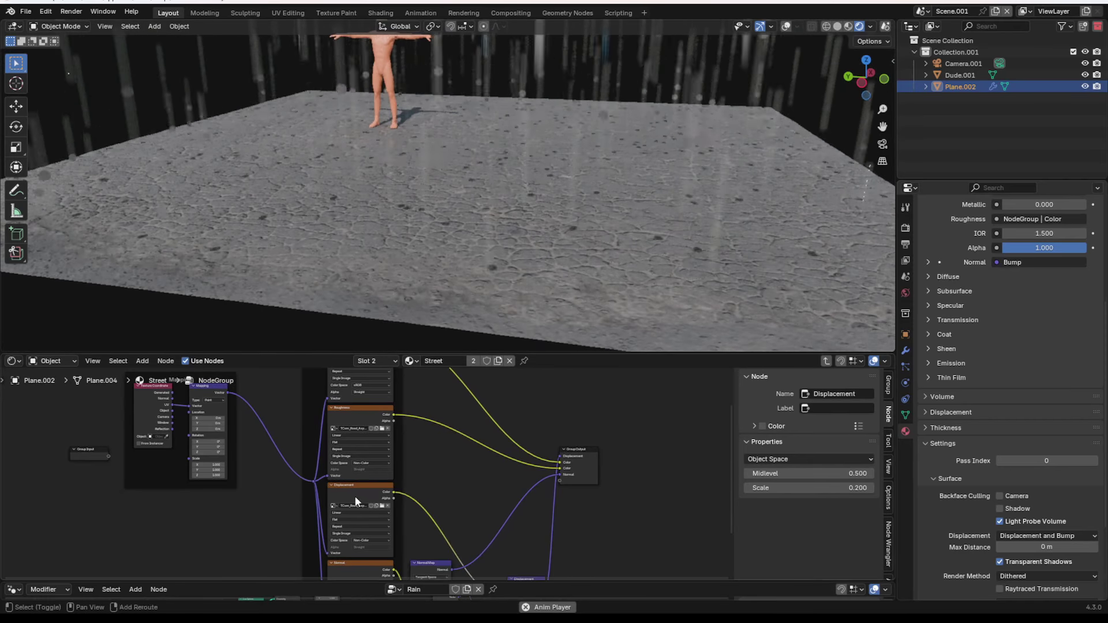
{"action": "left_click", "coordinate": [354, 496], "text": "ctrl+shift"}
{"action": "middle_click_drag", "start_coordinate": [463, 274], "coordinate": [554, 262]}
{"action": "middle_click_drag", "start_coordinate": [483, 183], "coordinate": [466, 203]}
{"action": "middle_click_drag", "start_coordinate": [276, 237], "coordinate": [310, 217]}
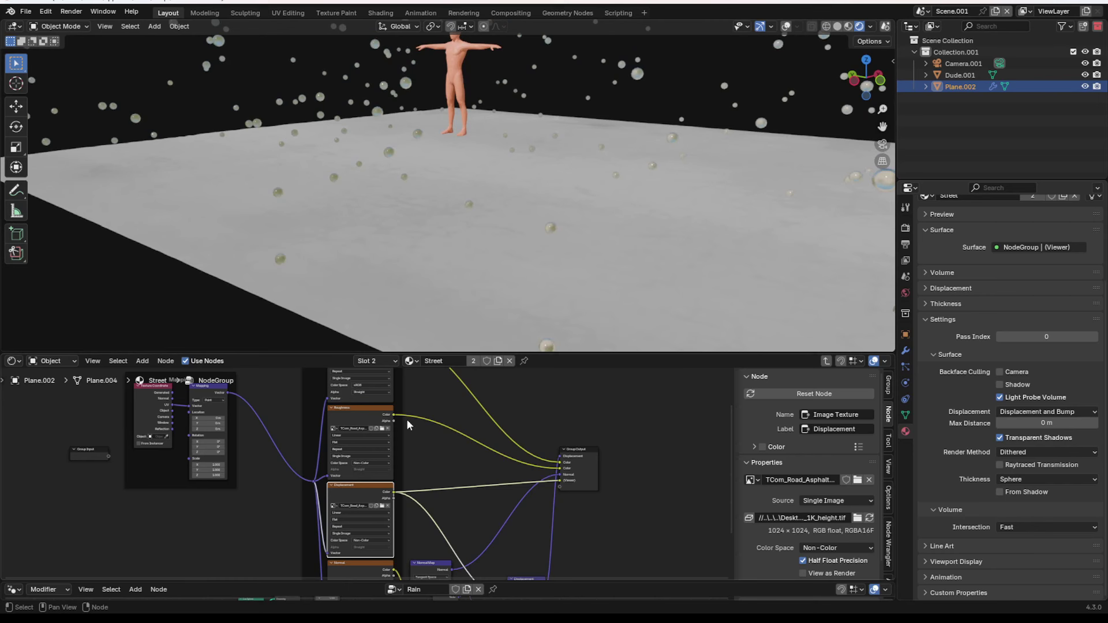
Insert a color Mix node on the Base Color texture's link and set it to Multiply with a factor of 1.000
{"action": "middle_click_drag", "start_coordinate": [420, 441], "coordinate": [437, 460]}
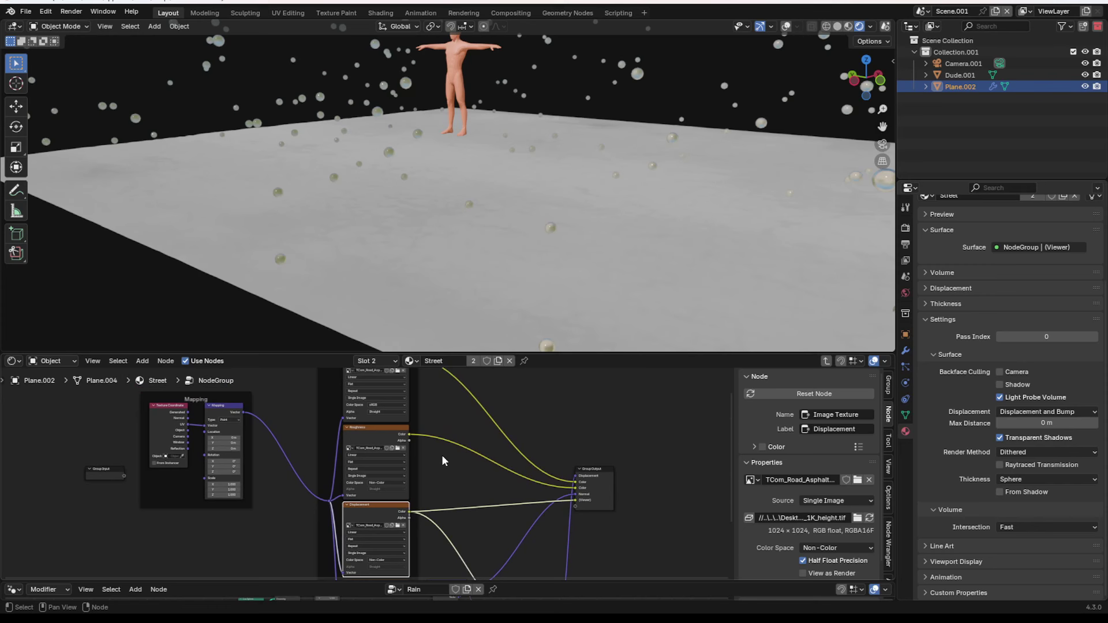
{"action": "middle_click_drag", "start_coordinate": [486, 477], "coordinate": [487, 485]}
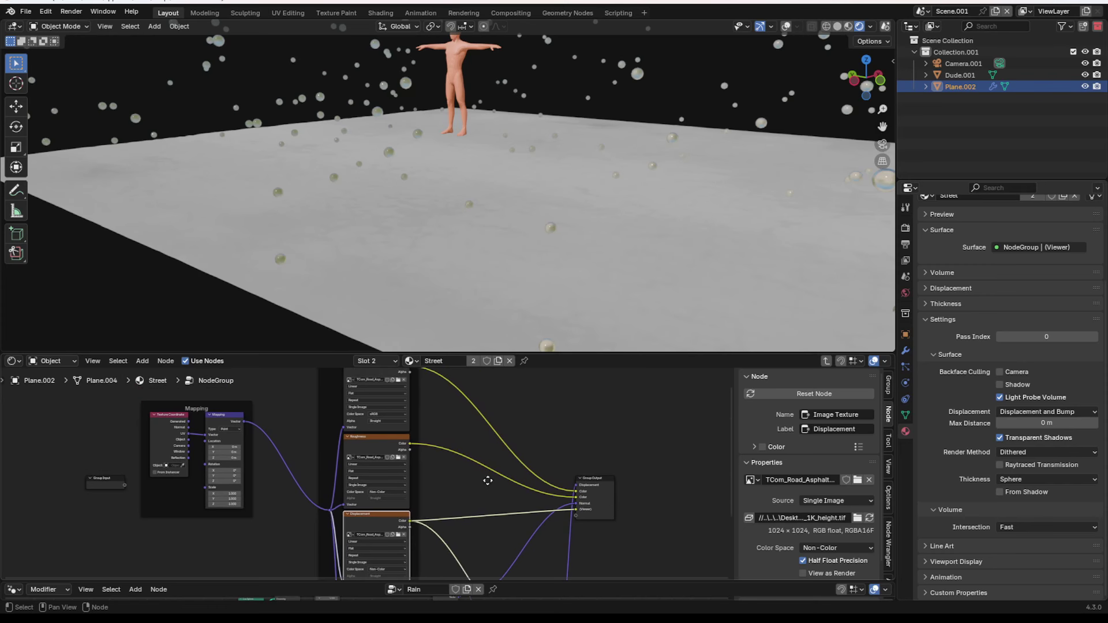
{"action": "middle_click_drag", "start_coordinate": [489, 487], "coordinate": [486, 501]}
{"action": "key", "text": "shift+a"}
{"action": "left_click", "coordinate": [528, 414]}
{"action": "type", "text": "mix"}
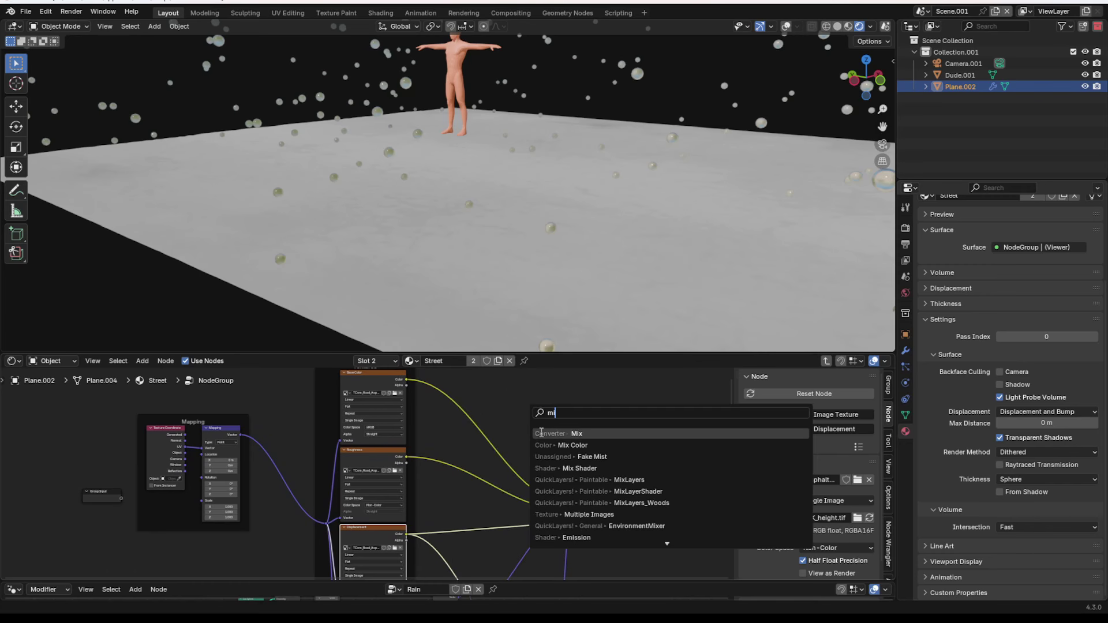
{"action": "key", "text": "Return"}
{"action": "middle_click_drag", "start_coordinate": [491, 427], "coordinate": [515, 439]}
{"action": "left_click", "coordinate": [488, 402]}
{"action": "left_click", "coordinate": [515, 414]}
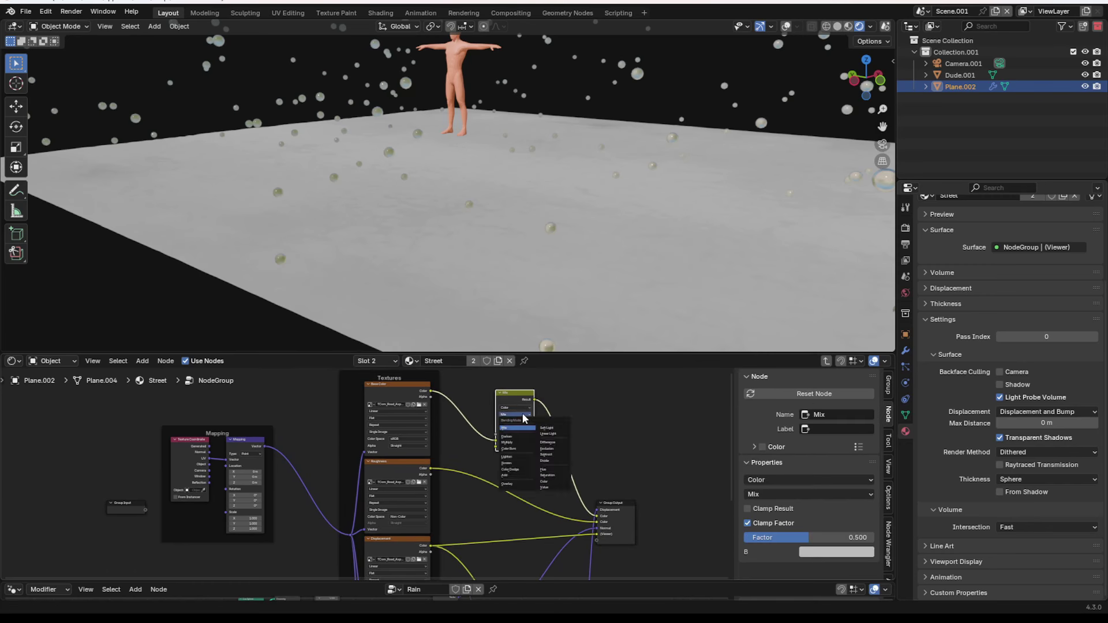
{"action": "left_click", "coordinate": [525, 442]}
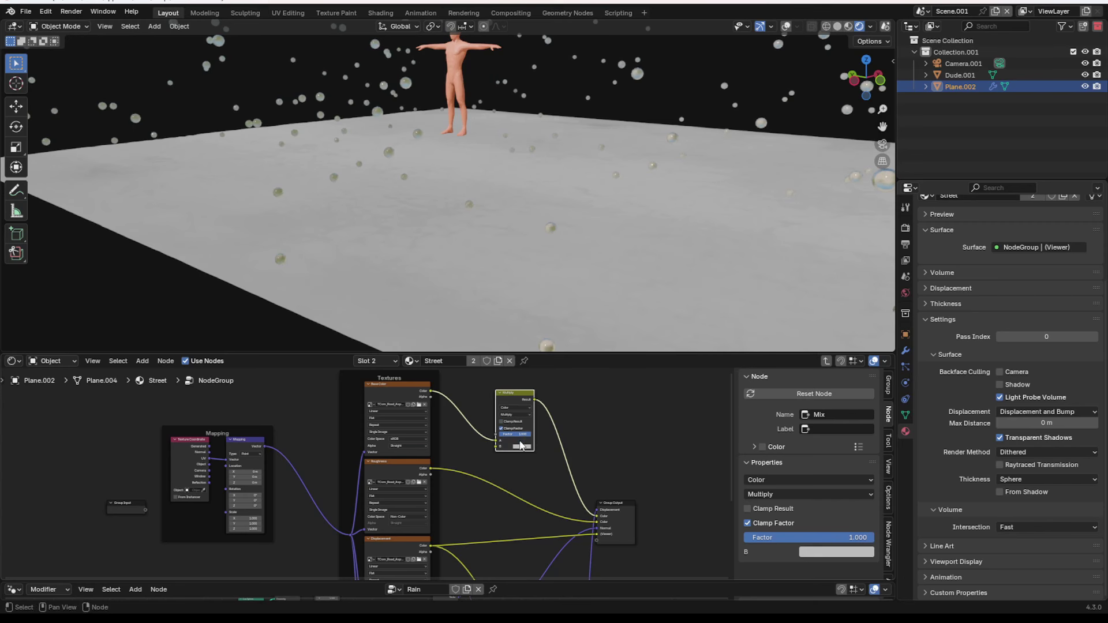
Connect the Displacement texture's Color to the Multiply node's B input with a Color Ramp placed in between
{"action": "middle_click_drag", "start_coordinate": [416, 466], "coordinate": [426, 449]}
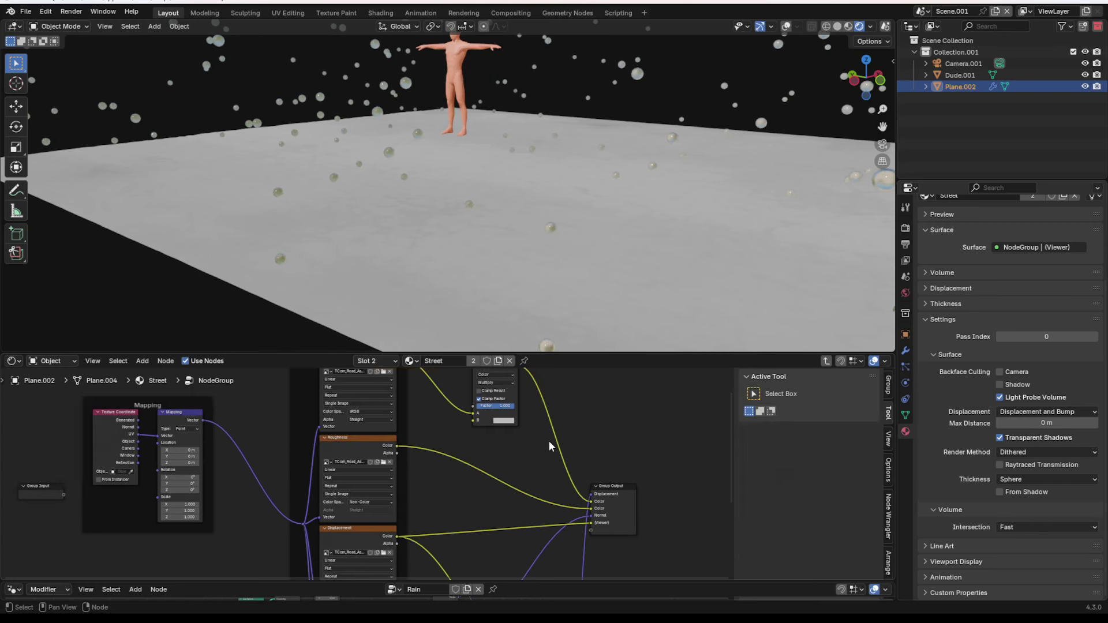
{"action": "left_click_drag", "start_coordinate": [396, 537], "coordinate": [469, 425]}
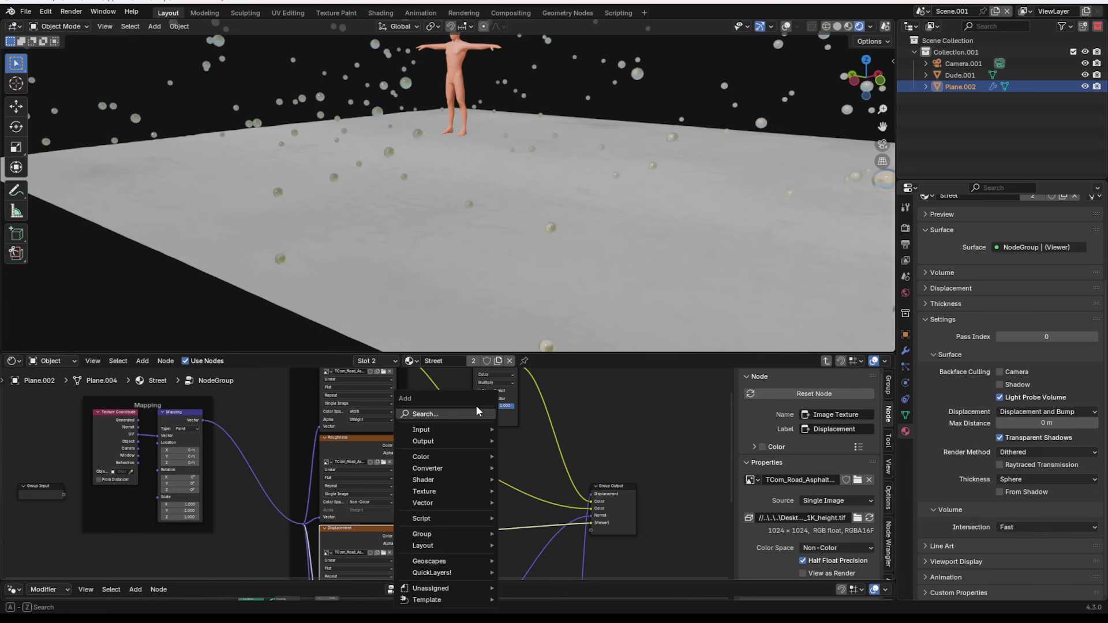
{"action": "type", "text": "c"}
{"action": "left_click", "coordinate": [508, 442]}
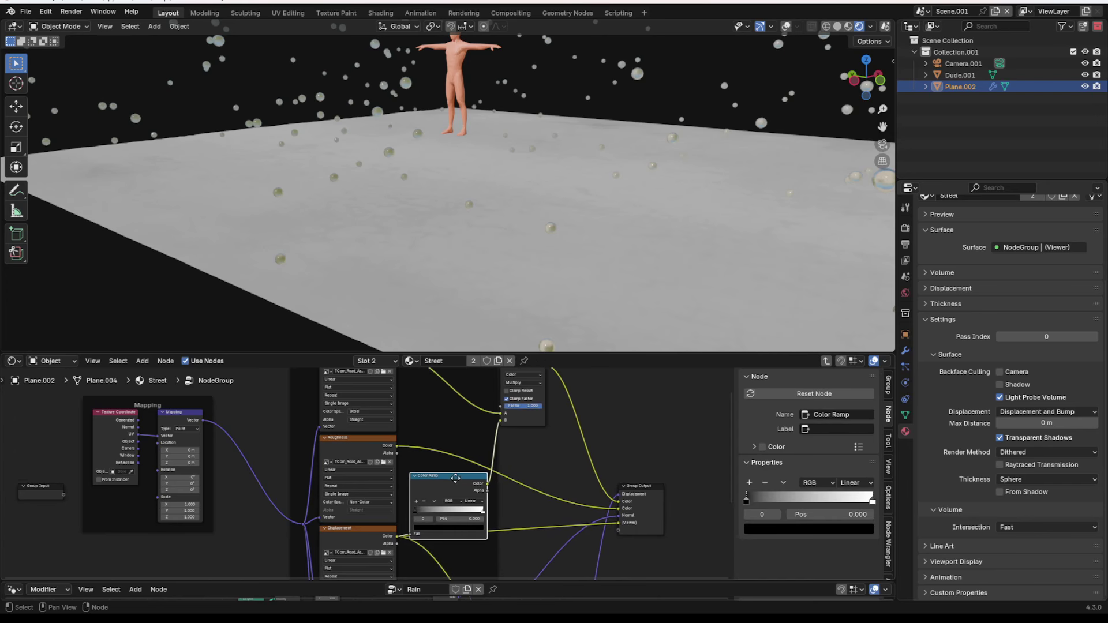
Tighten the Color Ramp into a hard-edged black and white mask with the white stop at 0.473
{"action": "scroll", "coordinate": [455, 472], "scroll_direction": "up", "scroll_amount": 3}
{"action": "left_click_drag", "start_coordinate": [525, 515], "coordinate": [501, 513]}
{"action": "mouse_move", "coordinate": [482, 254]}
{"action": "middle_mouse_down"}
{"action": "mouse_move", "coordinate": [449, 241]}
{"action": "mouse_move", "coordinate": [474, 244]}
{"action": "middle_mouse_up"}
{"action": "left_click_drag", "start_coordinate": [503, 513], "coordinate": [519, 512]}
{"action": "scroll", "coordinate": [525, 417], "scroll_direction": "down", "scroll_amount": 6}
{"action": "scroll", "coordinate": [528, 408], "scroll_direction": "up", "scroll_amount": 4}
{"action": "middle_click_drag", "start_coordinate": [532, 403], "coordinate": [470, 481]}
Leave the node group, send the Principled BSDF back to the material output, and reopen the group
{"action": "key", "text": "Tab"}
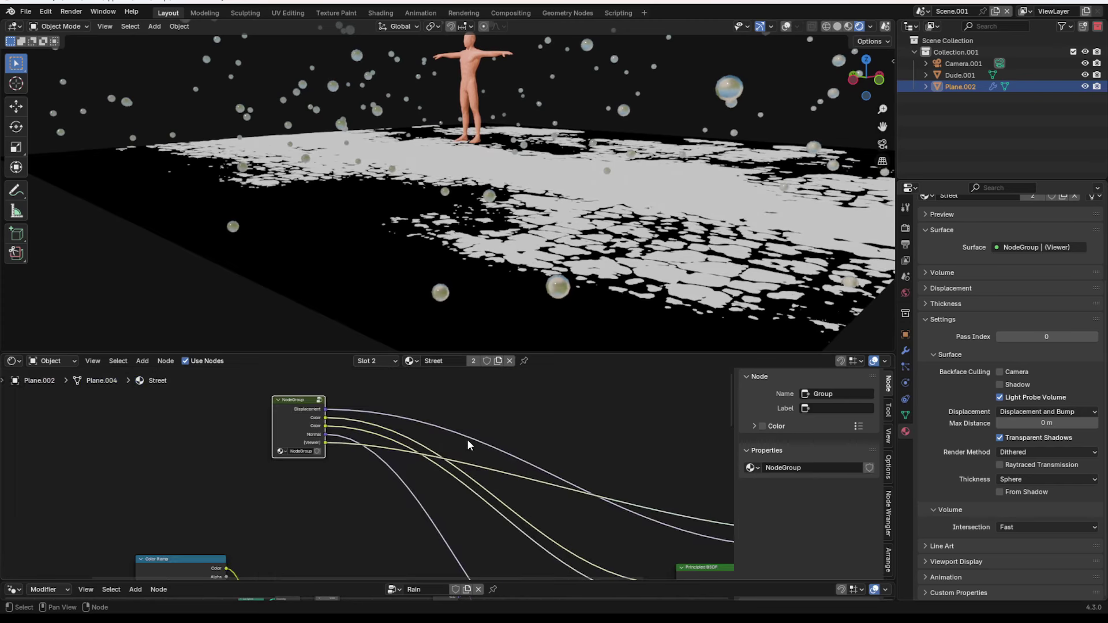
{"action": "left_click", "coordinate": [556, 508], "text": "ctrl+shift"}
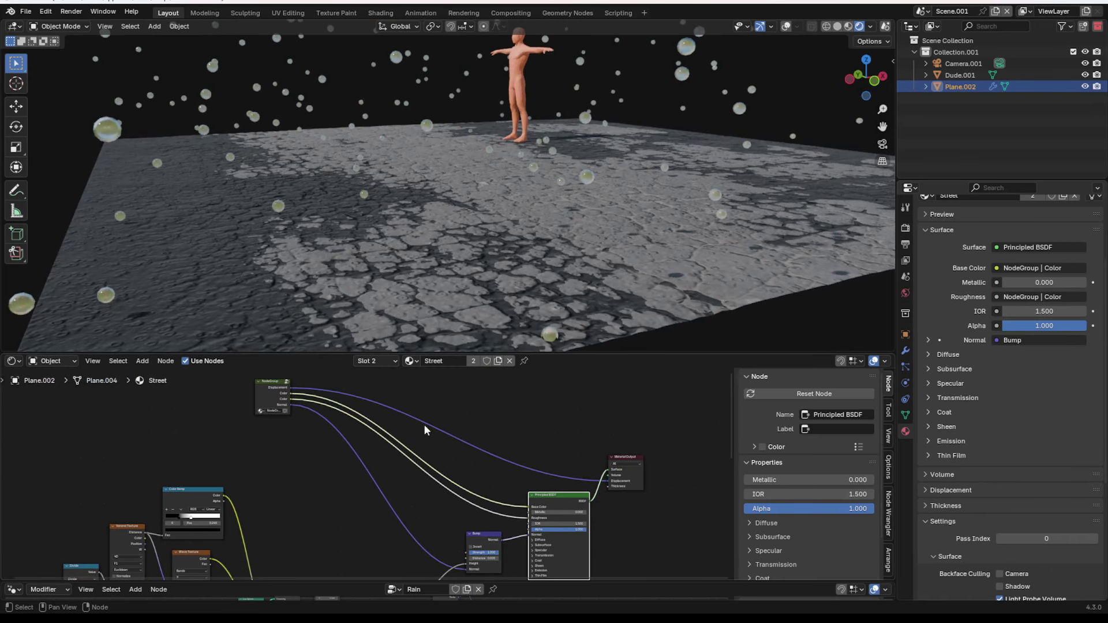
{"action": "left_click", "coordinate": [255, 384]}
{"action": "key", "text": "Tab"}
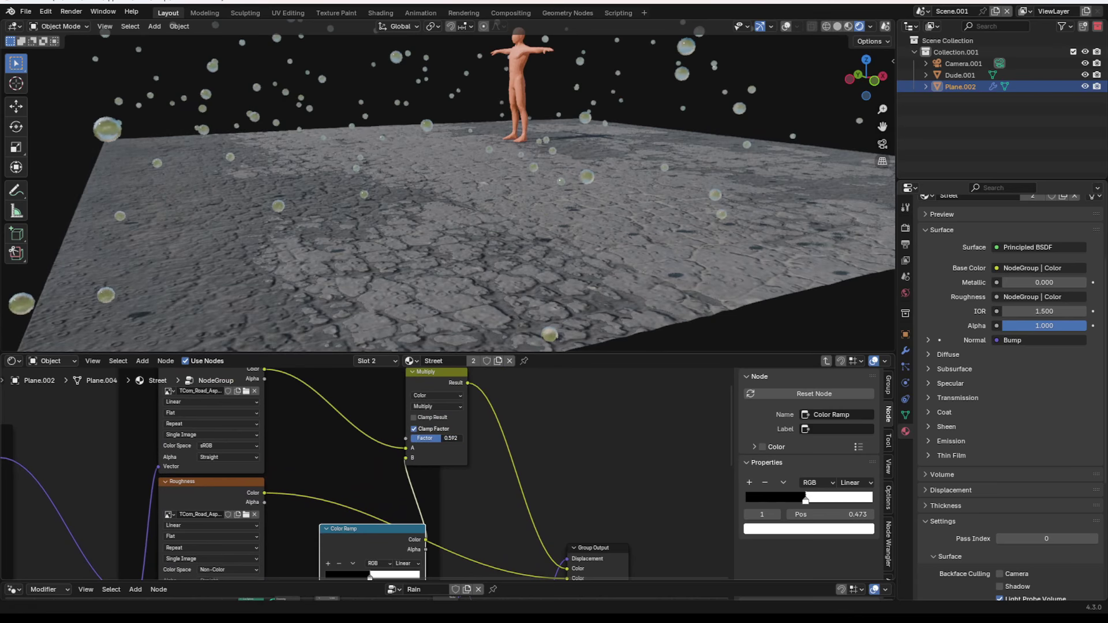
Lower the base color Multiply node's factor to 0.383 while checking the dark patches on the street
{"action": "middle_click_drag", "start_coordinate": [335, 254], "coordinate": [537, 278]}
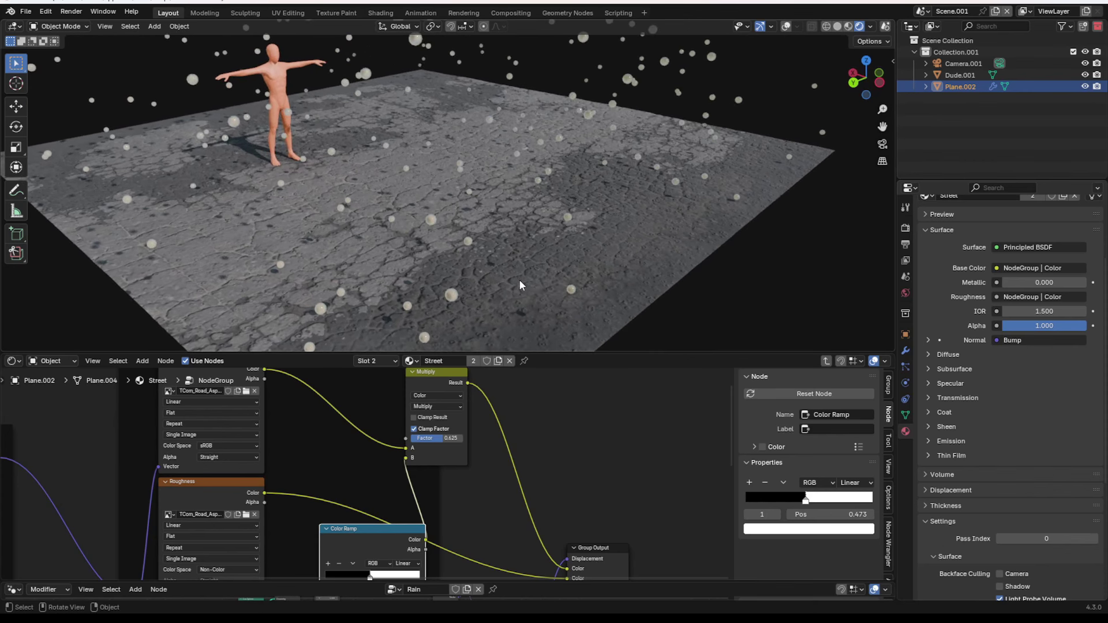
{"action": "scroll", "coordinate": [530, 288], "scroll_direction": "up", "scroll_amount": 5}
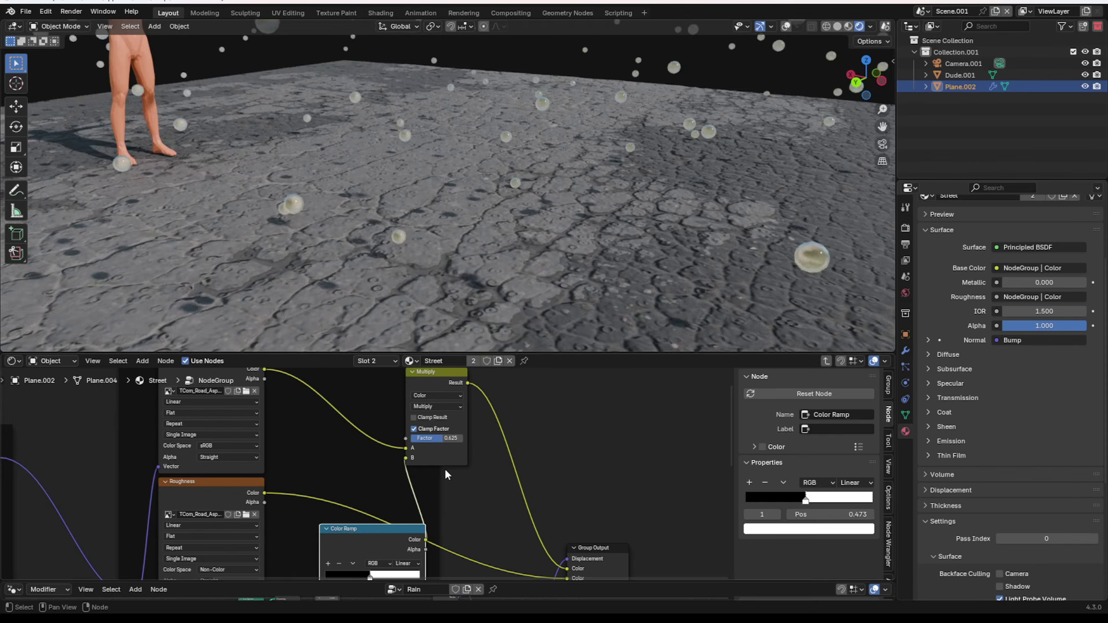
{"action": "left_click_drag", "start_coordinate": [448, 444], "coordinate": [430, 444]}
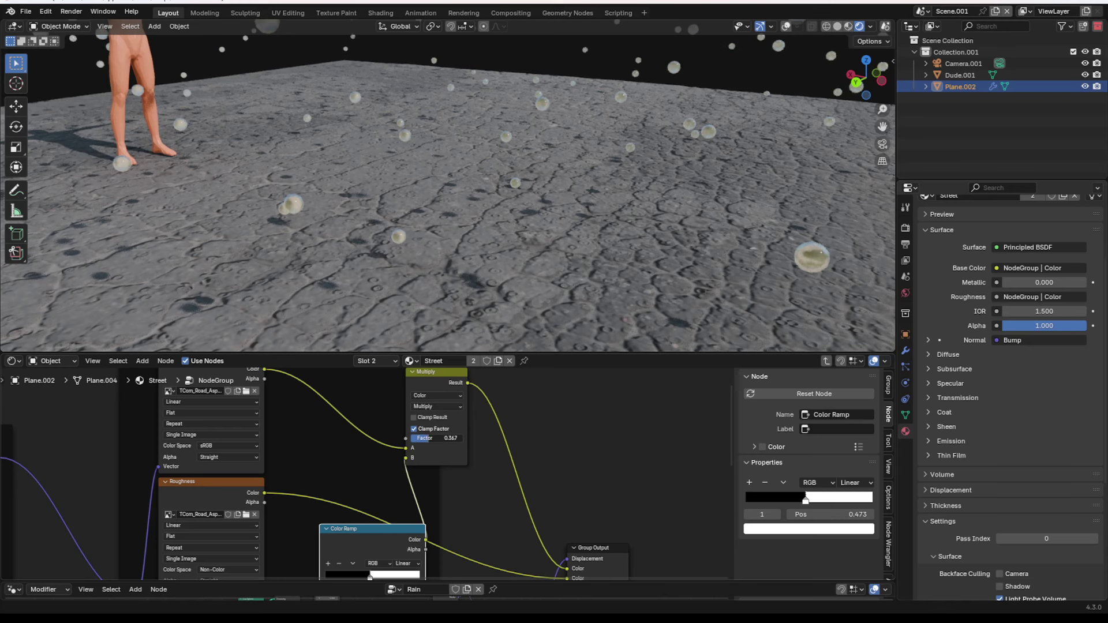
{"action": "scroll", "coordinate": [517, 258], "scroll_direction": "down", "scroll_amount": 5}
{"action": "middle_click_drag", "start_coordinate": [518, 258], "coordinate": [432, 279]}
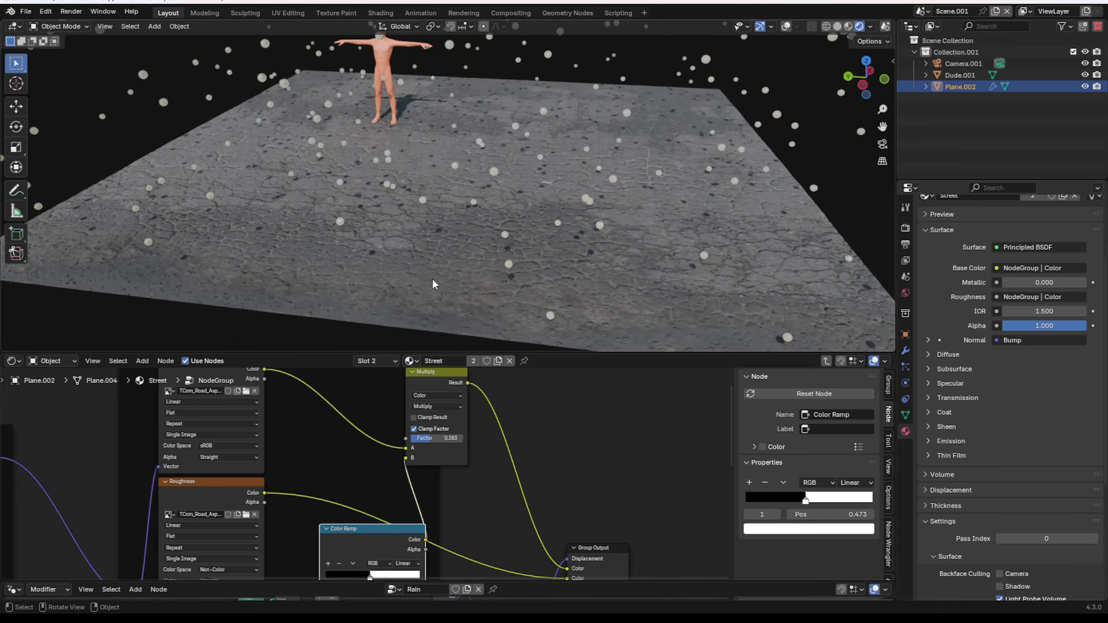
Insert a duplicate of the Multiply node on the Roughness texture's link and collapse the Color Ramp beneath it
{"action": "scroll", "coordinate": [439, 399], "scroll_direction": "down", "scroll_amount": 3}
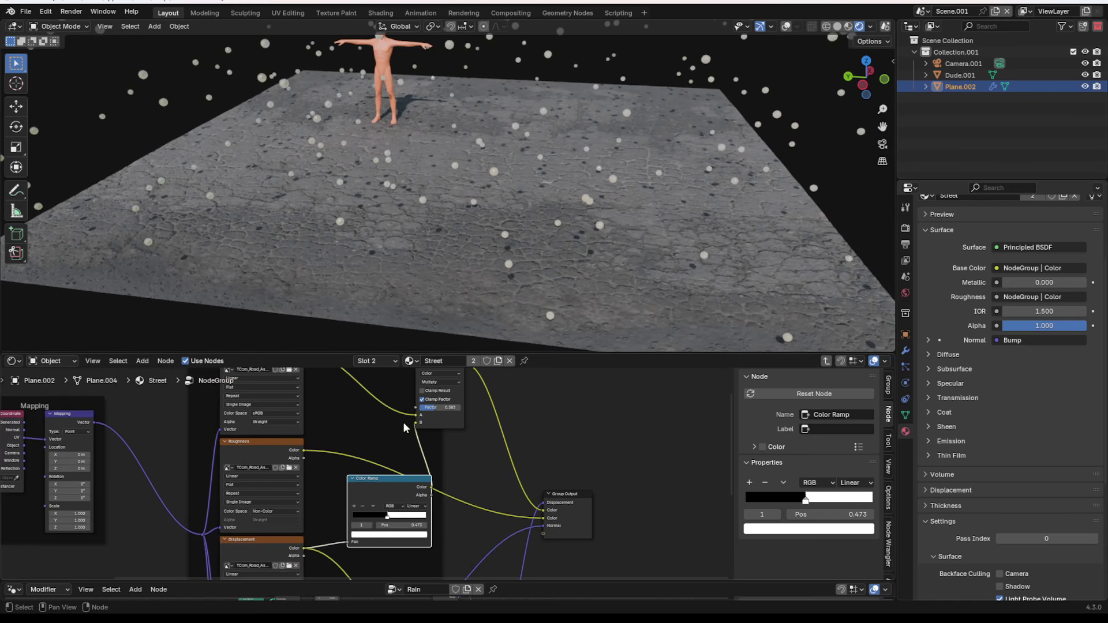
{"action": "left_click_drag", "start_coordinate": [386, 478], "coordinate": [383, 509]}
{"action": "middle_click_drag", "start_coordinate": [423, 381], "coordinate": [442, 413]}
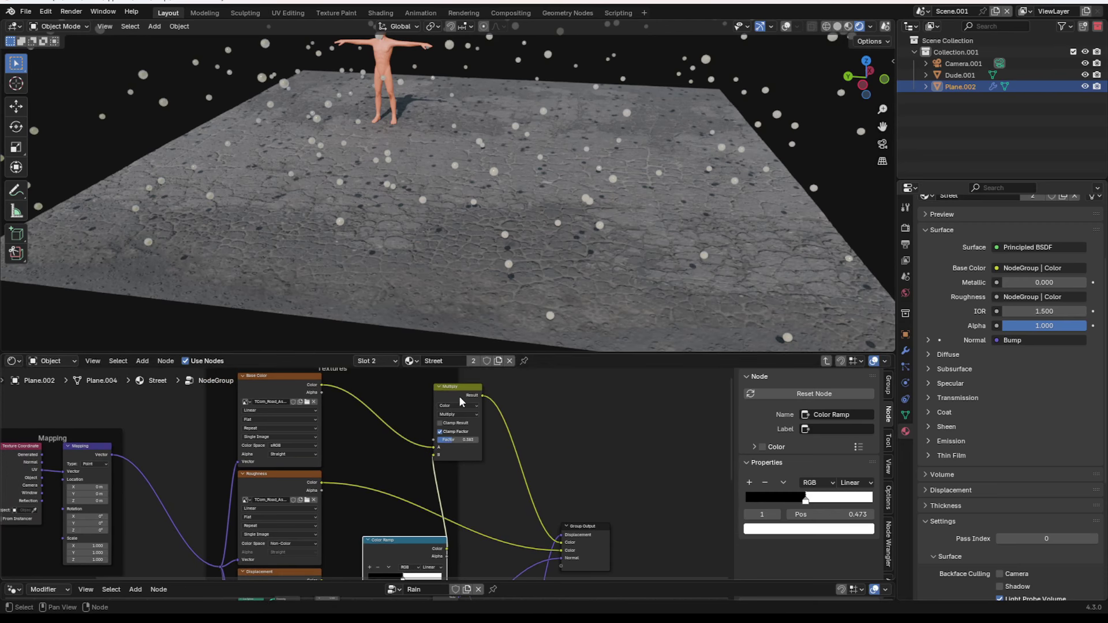
{"action": "left_click", "coordinate": [458, 399]}
{"action": "key", "text": "shift+d"}
{"action": "left_click", "coordinate": [366, 476]}
{"action": "middle_click_drag", "start_coordinate": [387, 569], "coordinate": [438, 525]}
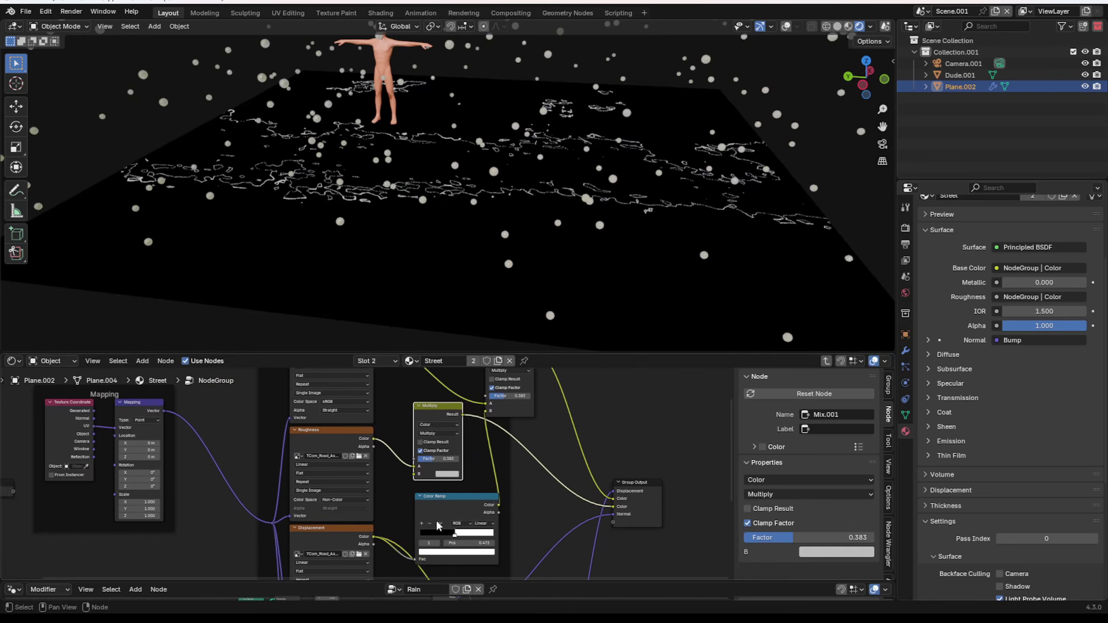
{"action": "left_click", "coordinate": [420, 497]}
Switch the scene's render engine from EEVEE to Cycles
{"action": "left_click", "coordinate": [906, 229]}
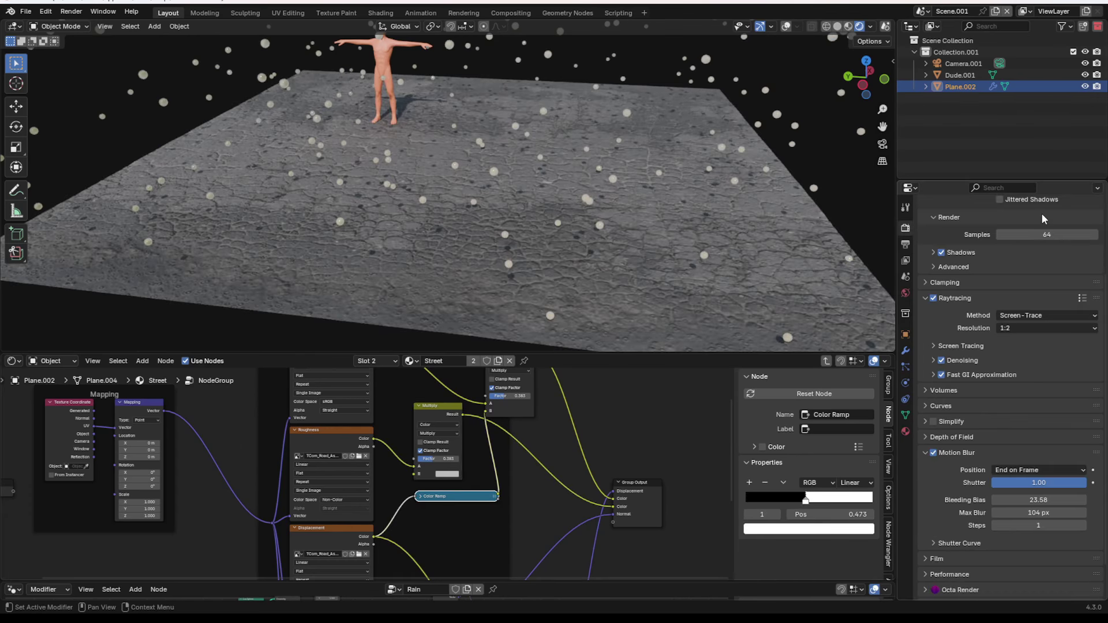
{"action": "scroll", "coordinate": [1046, 220], "scroll_direction": "up", "scroll_amount": 5}
{"action": "left_click", "coordinate": [1022, 226]}
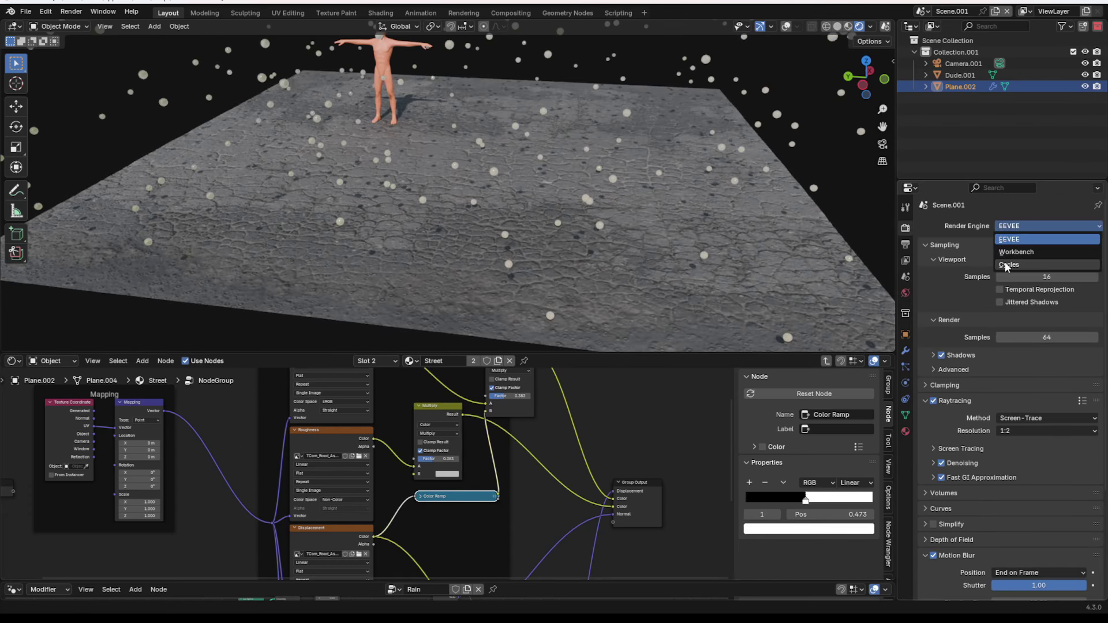
{"action": "left_click", "coordinate": [1008, 265]}
Move the collapsed Color Ramp up below the base color texture and place a duplicate of it beneath the Roughness texture
{"action": "left_click_drag", "start_coordinate": [444, 495], "coordinate": [322, 417]}
{"action": "key", "text": "shift+d"}
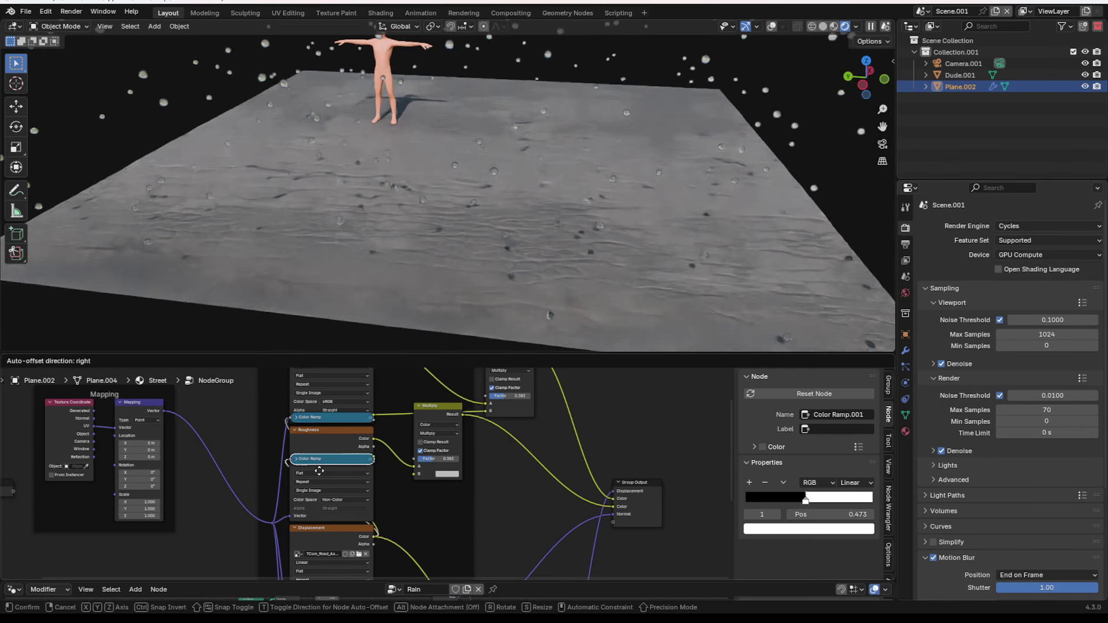
{"action": "left_click", "coordinate": [322, 514]}
Raise the roughness Multiply node's factor to 1.000 and look over the street surface
{"action": "scroll", "coordinate": [322, 514], "scroll_direction": "up", "scroll_amount": 2}
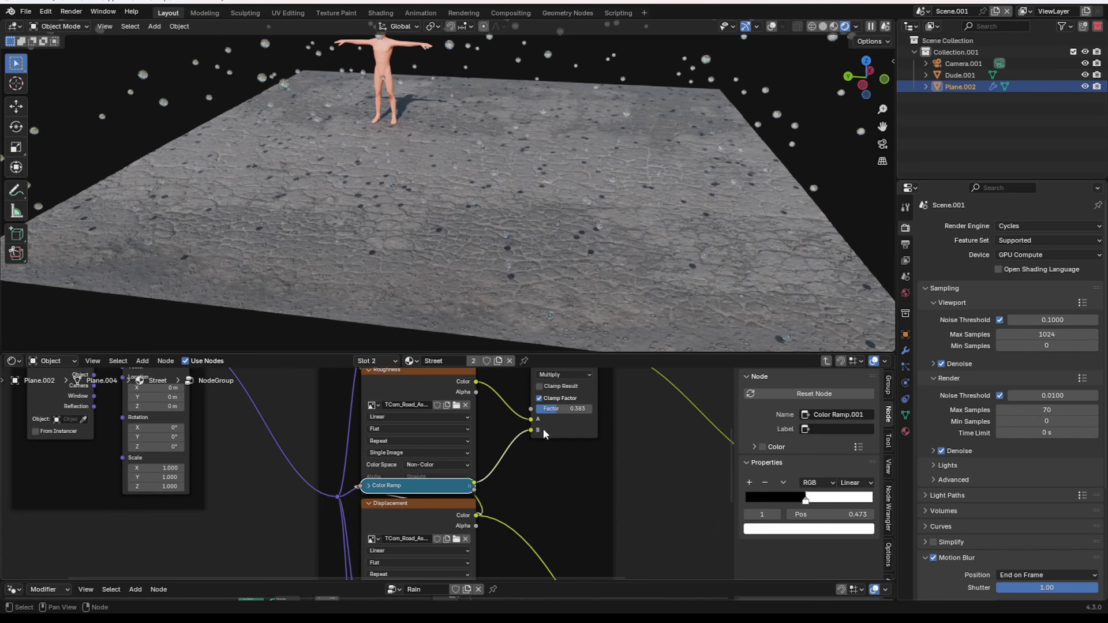
{"action": "scroll", "coordinate": [544, 434], "scroll_direction": "up", "scroll_amount": 2}
{"action": "left_click_drag", "start_coordinate": [545, 438], "coordinate": [583, 437]}
{"action": "middle_click_drag", "start_coordinate": [525, 233], "coordinate": [440, 203]}
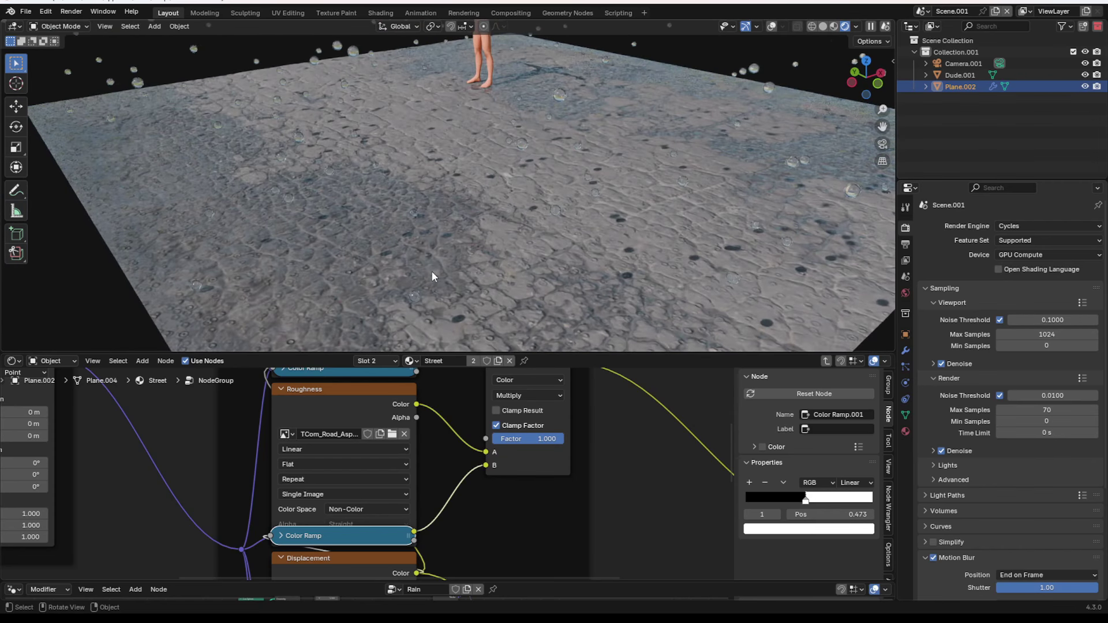
Expand the roughness Color Ramp and soften its transition by moving the black stop away from the white one
{"action": "key", "text": "KP_Decimal"}
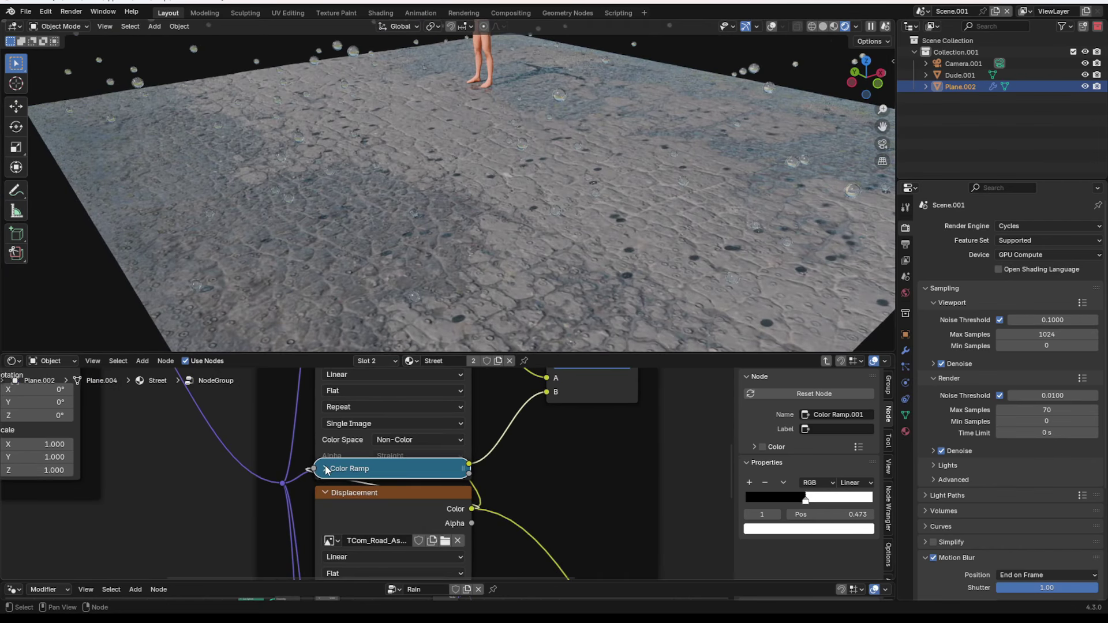
{"action": "left_click", "coordinate": [325, 469]}
{"action": "key", "text": "KP_Decimal"}
{"action": "left_click_drag", "start_coordinate": [401, 494], "coordinate": [353, 498]}
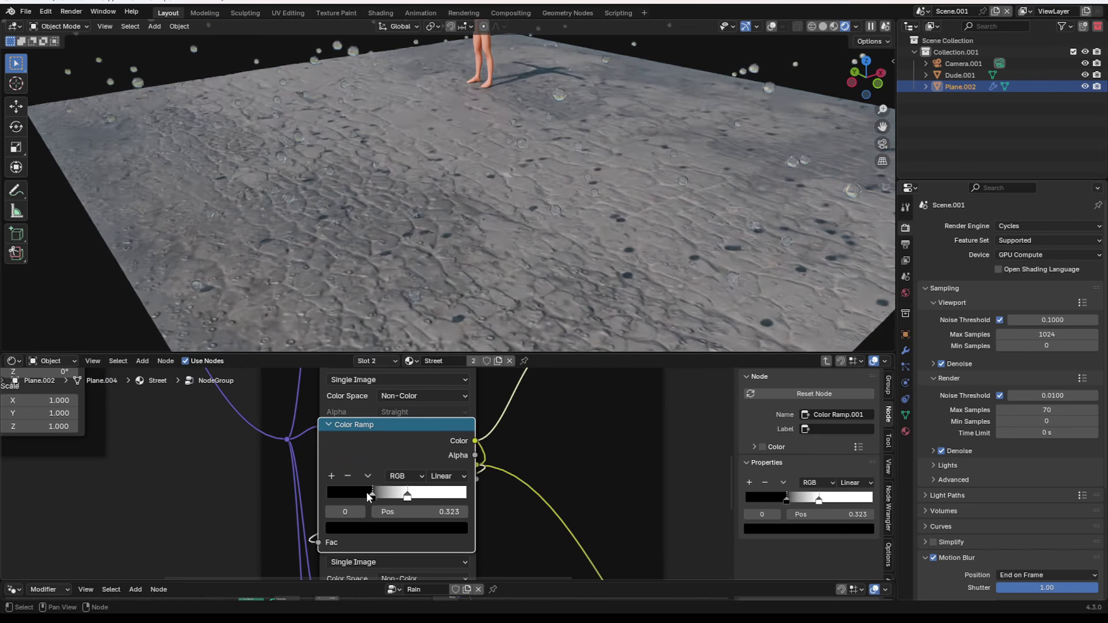
Darken the roughness Color Ramp's white stop at position 0.577 to grey and check the reflections across the street
{"action": "left_click", "coordinate": [407, 495]}
{"action": "left_click", "coordinate": [397, 527]}
{"action": "left_click_drag", "start_coordinate": [444, 316], "coordinate": [445, 361]}
{"action": "middle_click_drag", "start_coordinate": [594, 224], "coordinate": [665, 199]}
{"action": "middle_click_drag", "start_coordinate": [421, 223], "coordinate": [403, 248]}
{"action": "scroll", "coordinate": [403, 248], "scroll_direction": "up", "scroll_amount": 3}
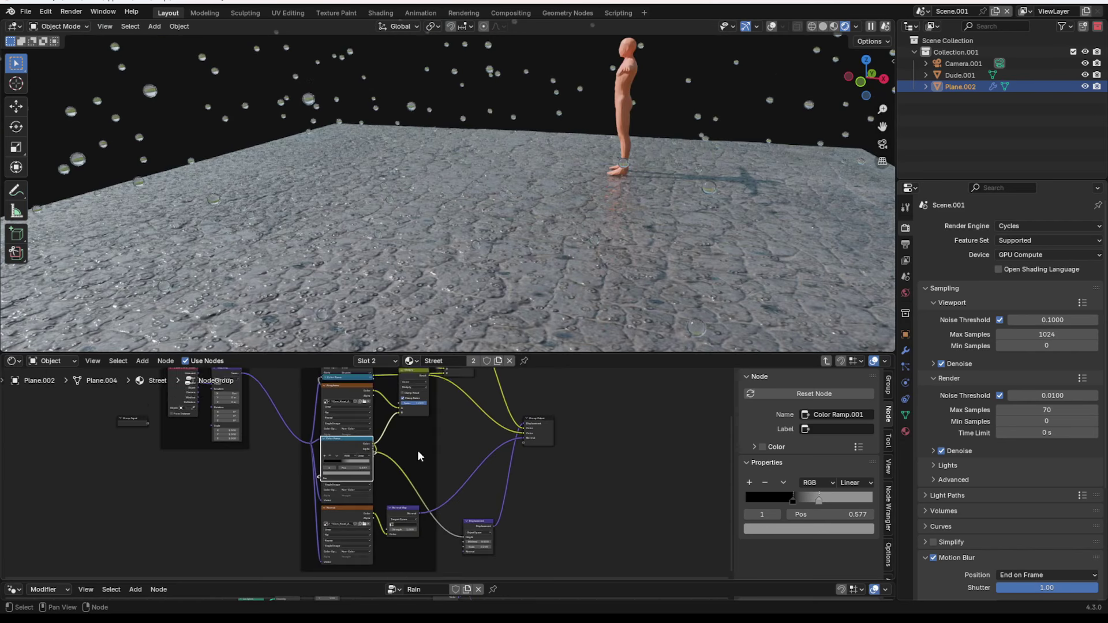
Place a duplicate of the roughness Color Ramp by the Normal texture and move the Normal Map node away to make room
{"action": "scroll", "coordinate": [419, 456], "scroll_direction": "up", "scroll_amount": 2}
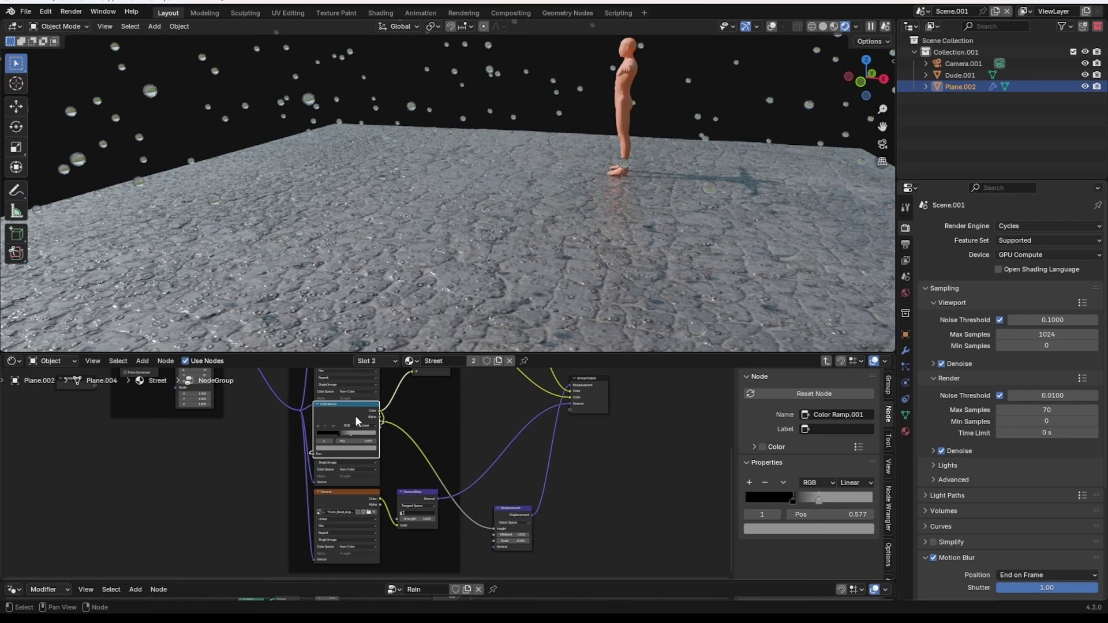
{"action": "key", "text": "shift+d"}
{"action": "left_click", "coordinate": [354, 536]}
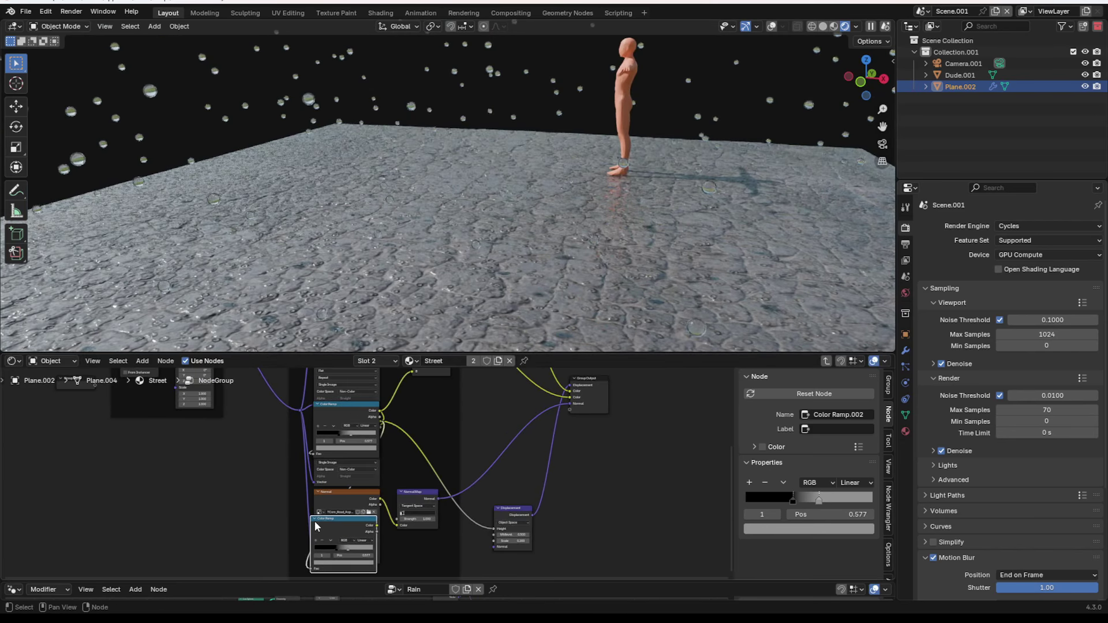
{"action": "left_click_drag", "start_coordinate": [411, 501], "coordinate": [432, 492]}
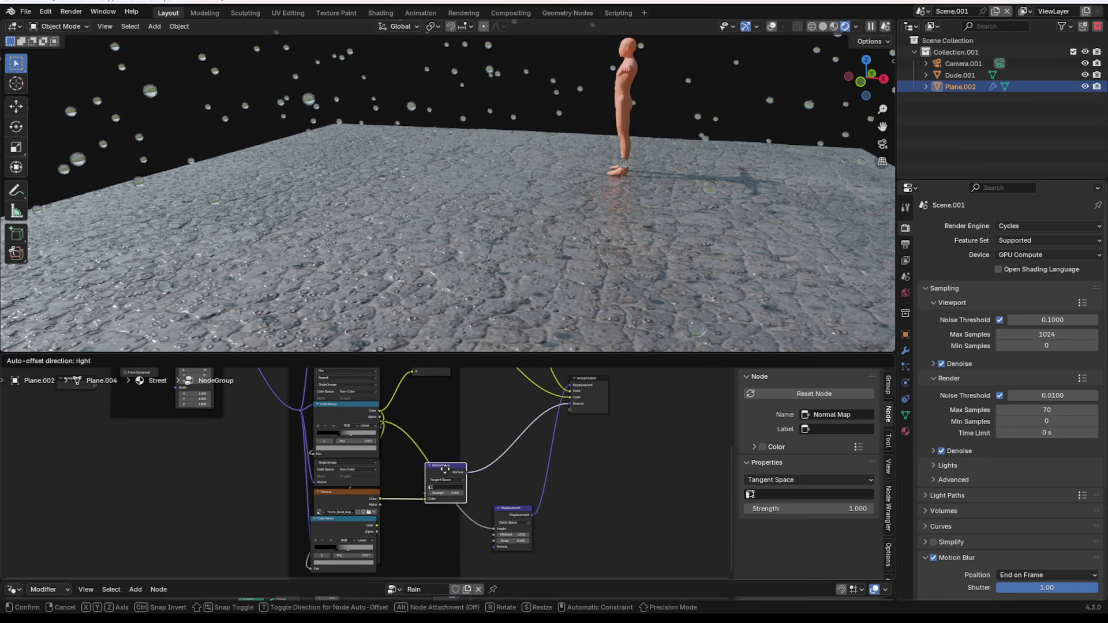
{"action": "left_click_drag", "start_coordinate": [489, 457], "coordinate": [514, 446]}
{"action": "middle_click_drag", "start_coordinate": [444, 445], "coordinate": [441, 486]}
{"action": "scroll", "coordinate": [415, 376], "scroll_direction": "down", "scroll_amount": 4}
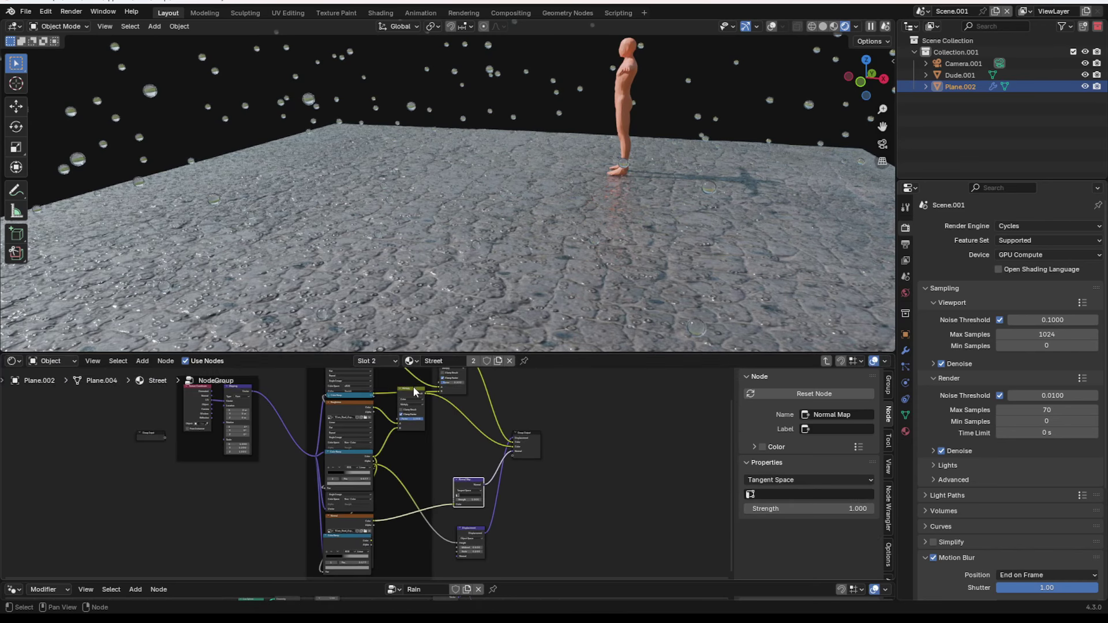
Insert a duplicate Multiply node between the Normal texture and Normal Map, with the duplicated Color Ramp feeding its B input
{"action": "left_click", "coordinate": [415, 393]}
{"action": "key", "text": "shift+d"}
{"action": "left_click", "coordinate": [399, 553]}
{"action": "scroll", "coordinate": [422, 488], "scroll_direction": "up", "scroll_amount": 3}
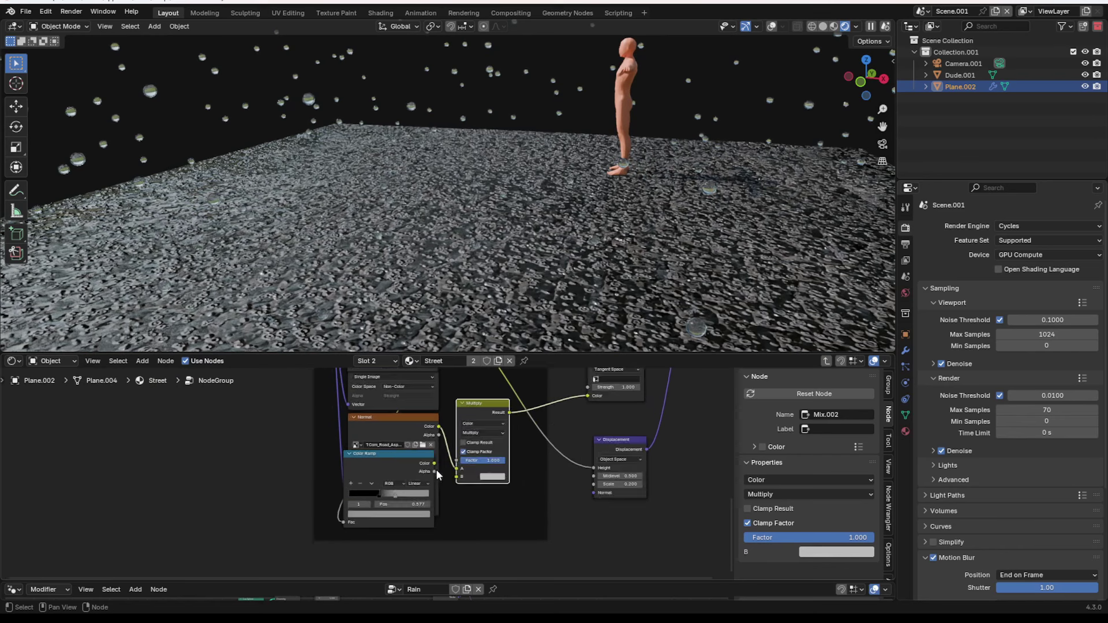
{"action": "left_click_drag", "start_coordinate": [424, 477], "coordinate": [447, 491]}
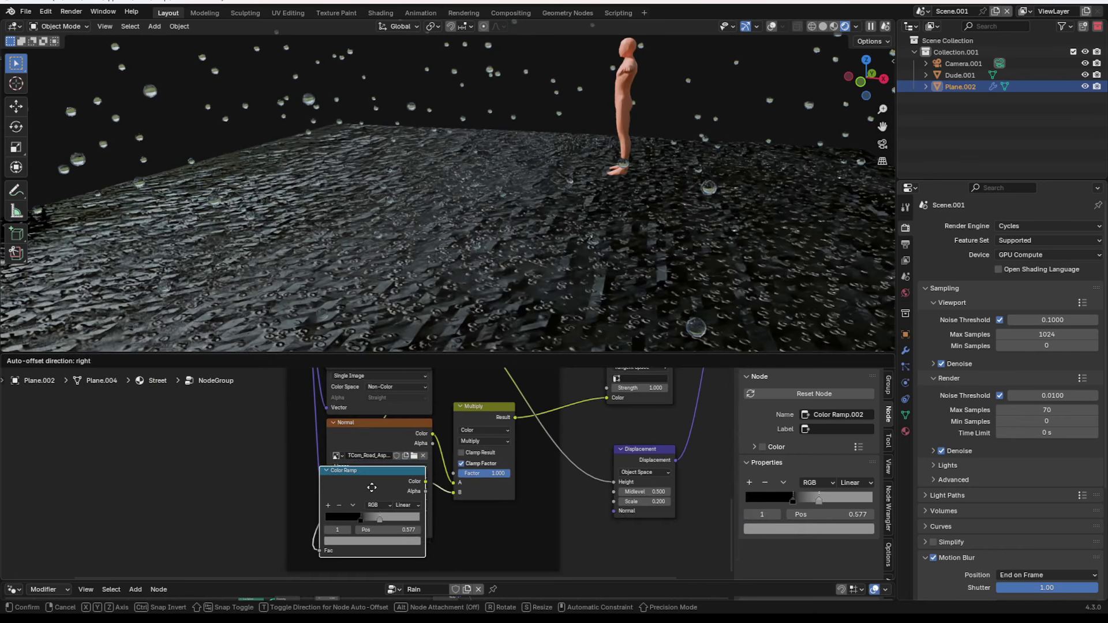
{"action": "scroll", "coordinate": [458, 445], "scroll_direction": "up", "scroll_amount": 1}
{"action": "middle_click_drag", "start_coordinate": [458, 445], "coordinate": [428, 505]}
{"action": "left_click_drag", "start_coordinate": [442, 480], "coordinate": [463, 494]}
{"action": "middle_click_drag", "start_coordinate": [360, 243], "coordinate": [416, 240]}
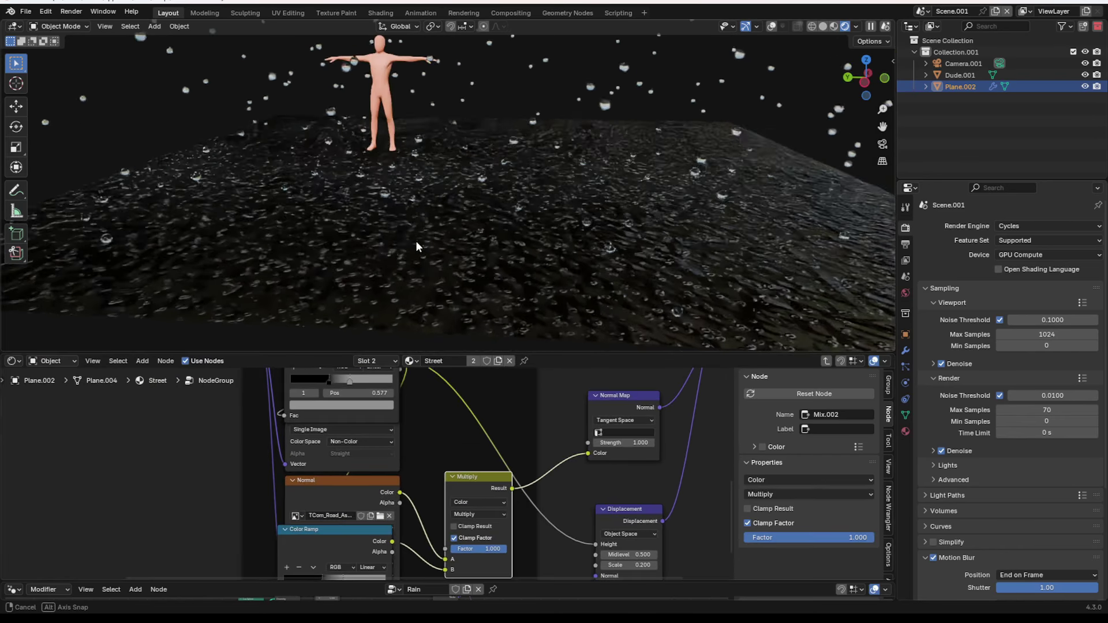
Set the grey stop of the normal Color Ramp back to white and inspect the street up close
{"action": "scroll", "coordinate": [460, 449], "scroll_direction": "up", "scroll_amount": 2}
{"action": "middle_click_drag", "start_coordinate": [452, 514], "coordinate": [481, 469]}
{"action": "scroll", "coordinate": [480, 470], "scroll_direction": "up", "scroll_amount": 2}
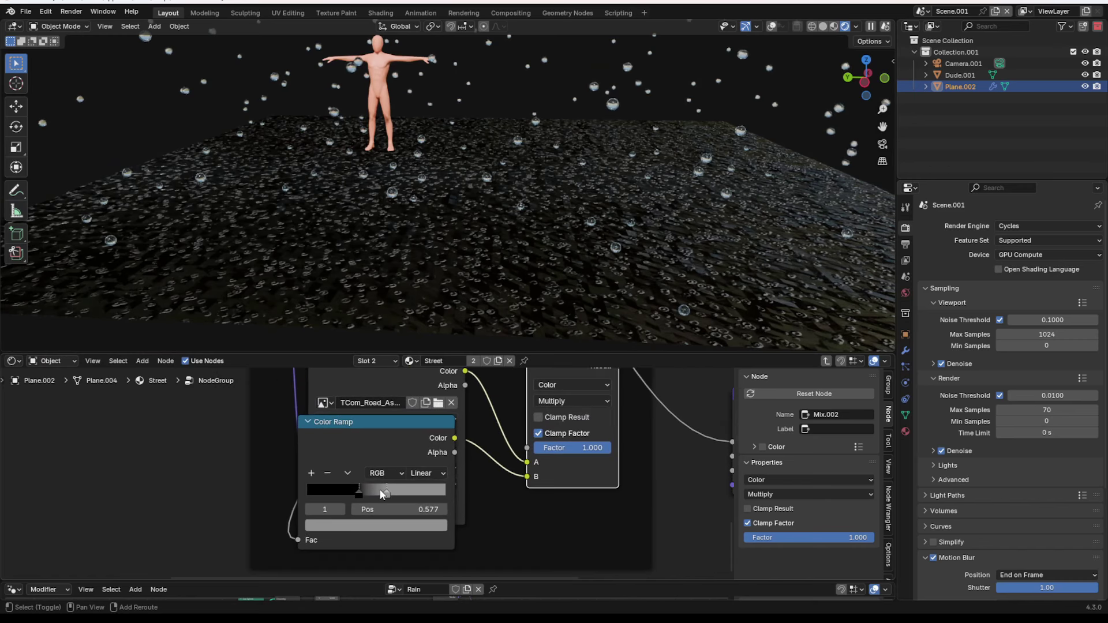
{"action": "left_click", "coordinate": [391, 532]}
{"action": "left_click", "coordinate": [427, 332]}
{"action": "middle_click_drag", "start_coordinate": [427, 144], "coordinate": [448, 251]}
{"action": "scroll", "coordinate": [449, 250], "scroll_direction": "up", "scroll_amount": 3}
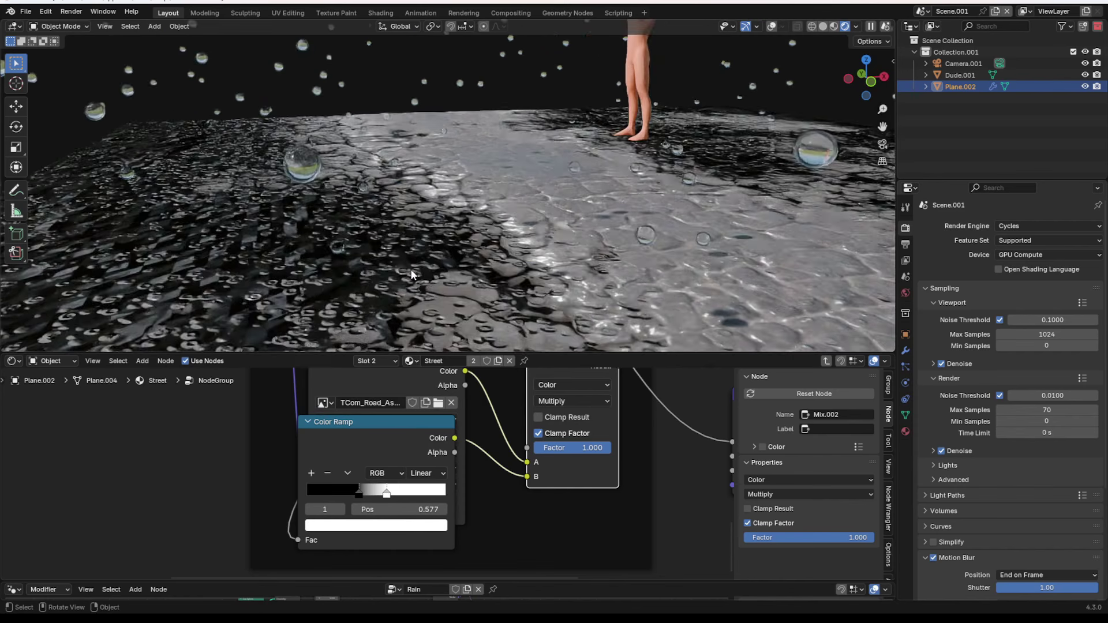
{"action": "scroll", "coordinate": [392, 487], "scroll_direction": "up", "scroll_amount": 1}
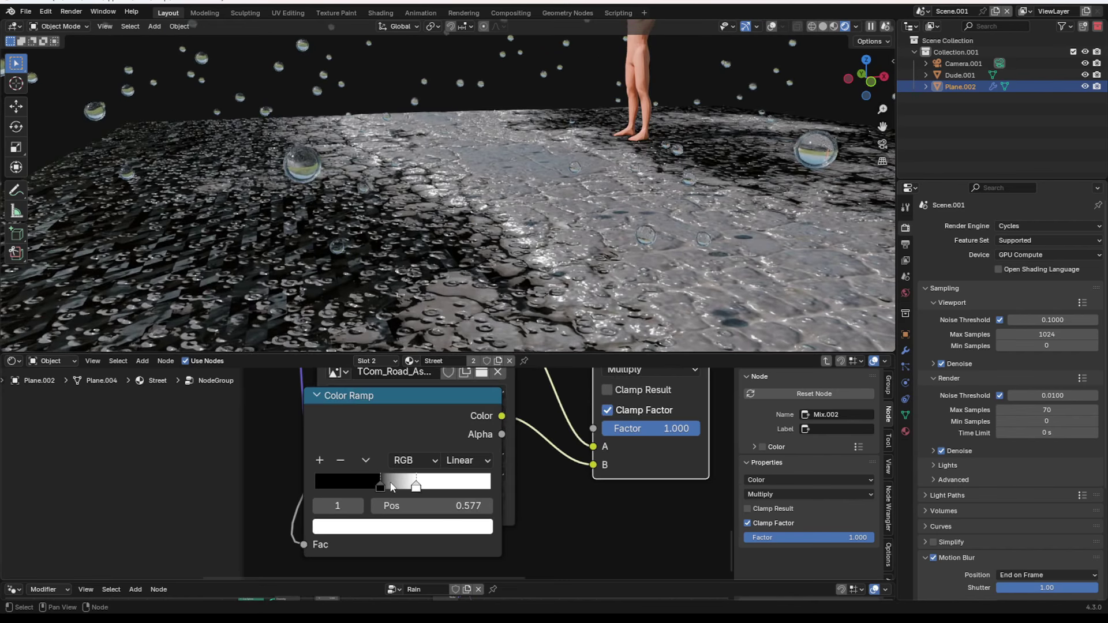
Move the normal Color Ramp's black stop to position 0.109 and examine the surface from several angles
{"action": "left_click_drag", "start_coordinate": [380, 487], "coordinate": [334, 489]}
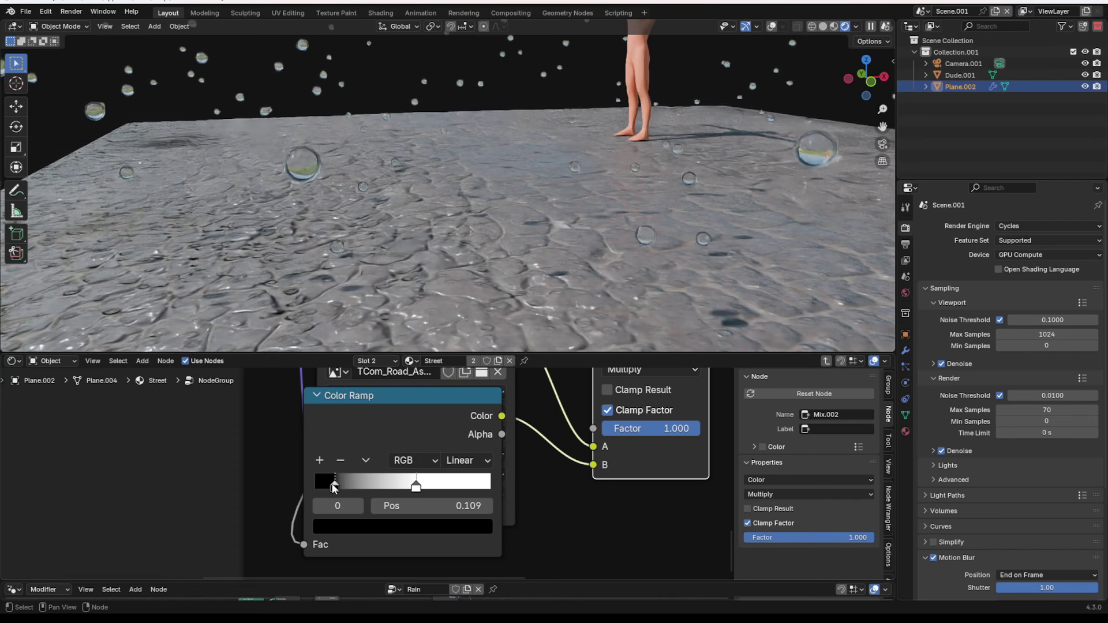
{"action": "middle_click_drag", "start_coordinate": [282, 258], "coordinate": [306, 258]}
{"action": "middle_click_drag", "start_coordinate": [339, 251], "coordinate": [382, 230], "text": "ctrl"}
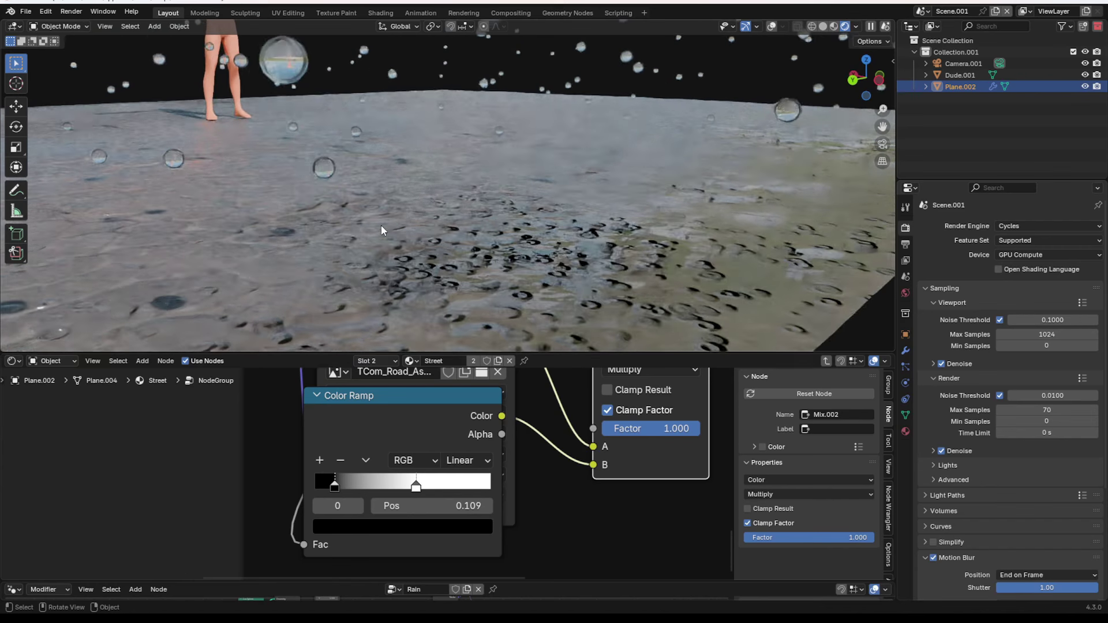
{"action": "key", "text": "KP_Decimal"}
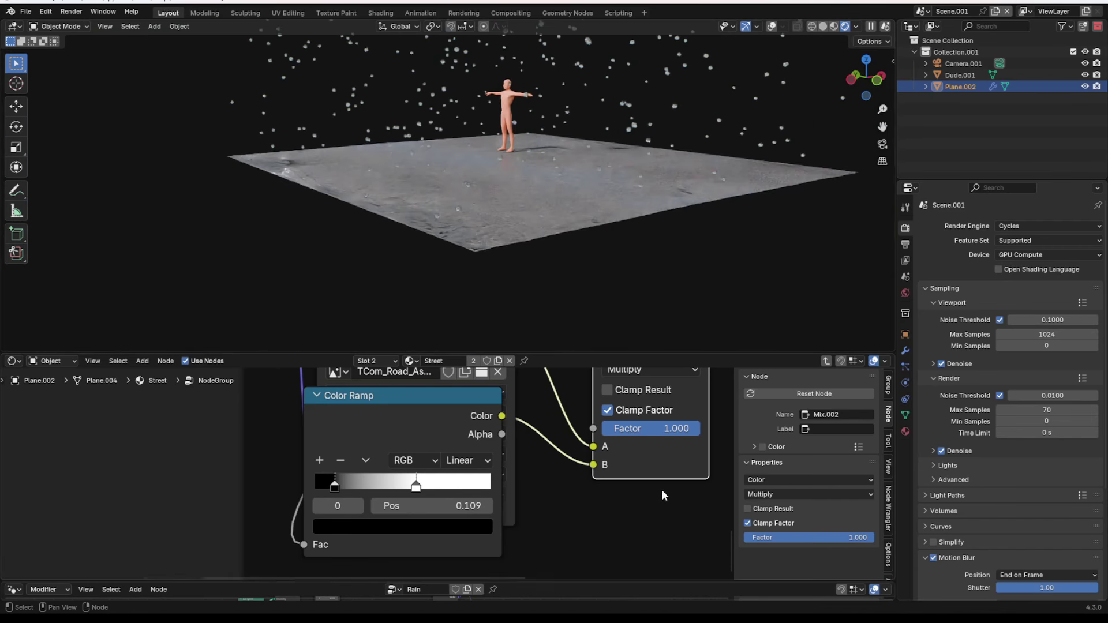
Move the normal Color Ramp below the Normal texture node so the two no longer overlap
{"action": "scroll", "coordinate": [649, 480], "scroll_direction": "down", "scroll_amount": 4}
{"action": "middle_click_drag", "start_coordinate": [651, 477], "coordinate": [505, 502]}
{"action": "scroll", "coordinate": [491, 499], "scroll_direction": "up", "scroll_amount": 3}
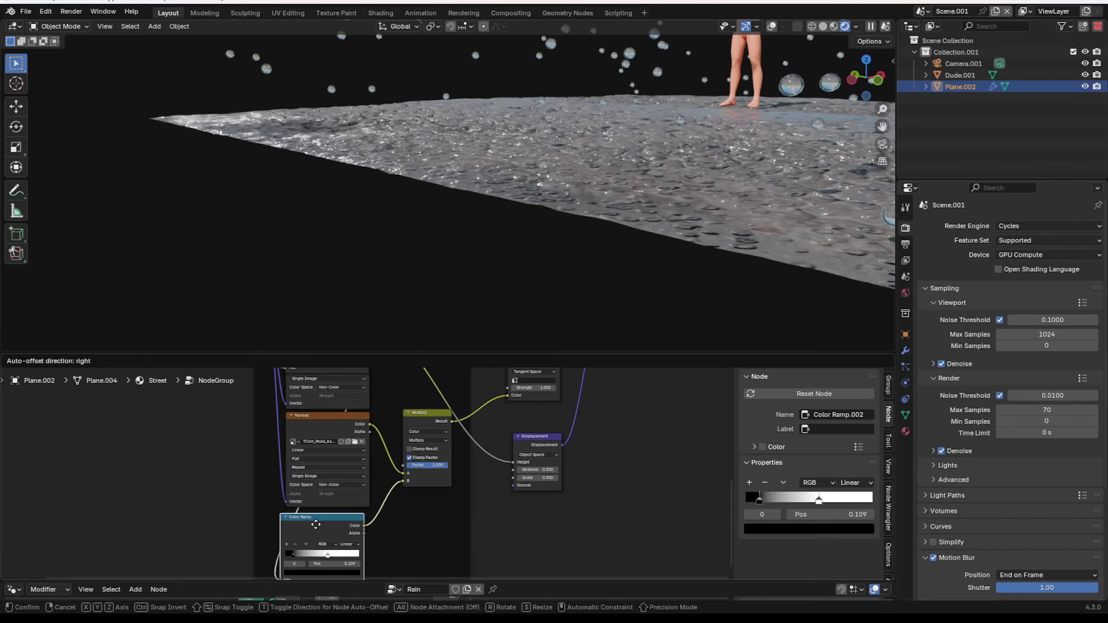
{"action": "left_click_drag", "start_coordinate": [329, 514], "coordinate": [329, 517]}
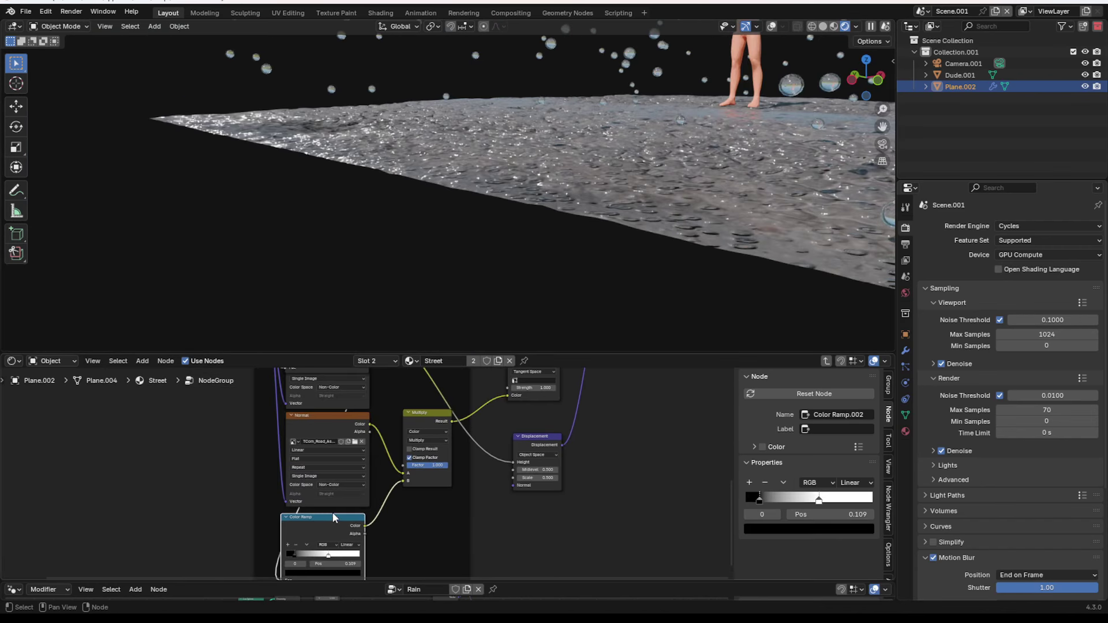
{"action": "middle_click_drag", "start_coordinate": [412, 462], "coordinate": [415, 530]}
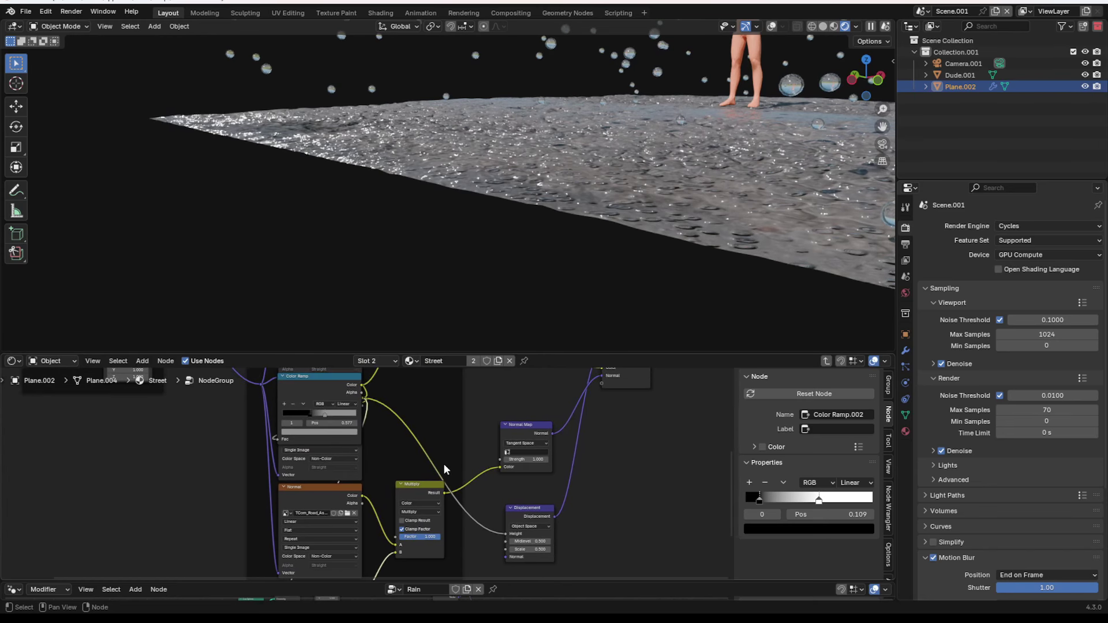
{"action": "middle_click_drag", "start_coordinate": [478, 281], "coordinate": [454, 277]}
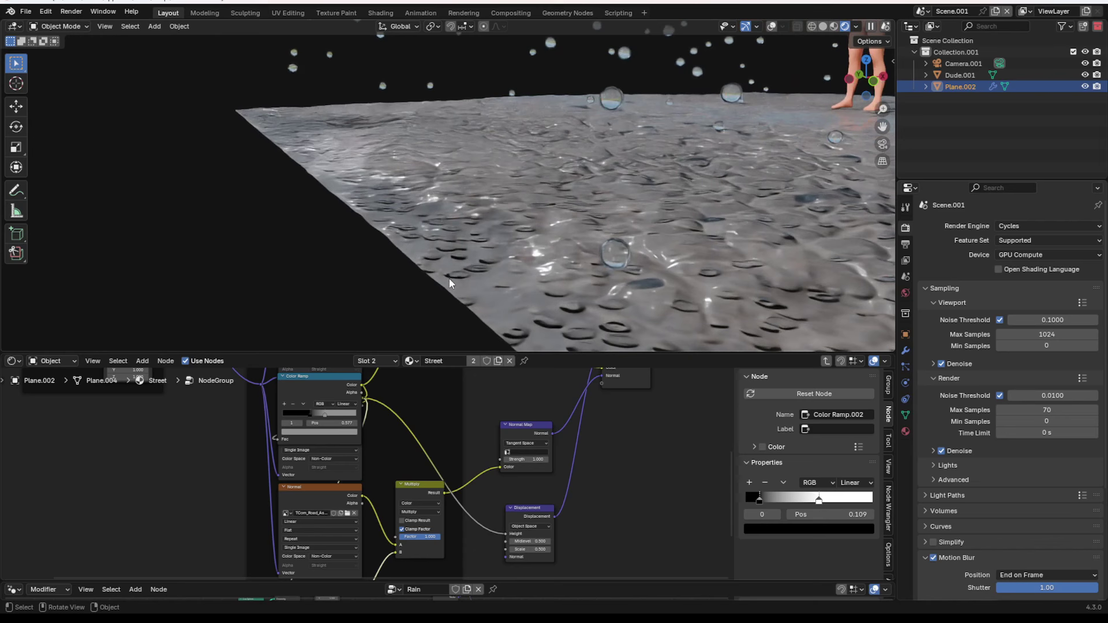
Stretch the normal Color Ramp across its full range, with the black stop at the start and the white stop at 1.000
{"action": "middle_click_drag", "start_coordinate": [402, 557], "coordinate": [458, 478]}
{"action": "scroll", "coordinate": [458, 477], "scroll_direction": "up", "scroll_amount": 1}
{"action": "middle_click_drag", "start_coordinate": [385, 521], "coordinate": [412, 465]}
{"action": "scroll", "coordinate": [412, 464], "scroll_direction": "up", "scroll_amount": 5}
{"action": "left_click_drag", "start_coordinate": [340, 512], "coordinate": [318, 514]}
{"action": "left_click_drag", "start_coordinate": [393, 512], "coordinate": [451, 514]}
{"action": "scroll", "coordinate": [507, 193], "scroll_direction": "down", "scroll_amount": 4}
{"action": "middle_click_drag", "start_coordinate": [507, 193], "coordinate": [468, 205]}
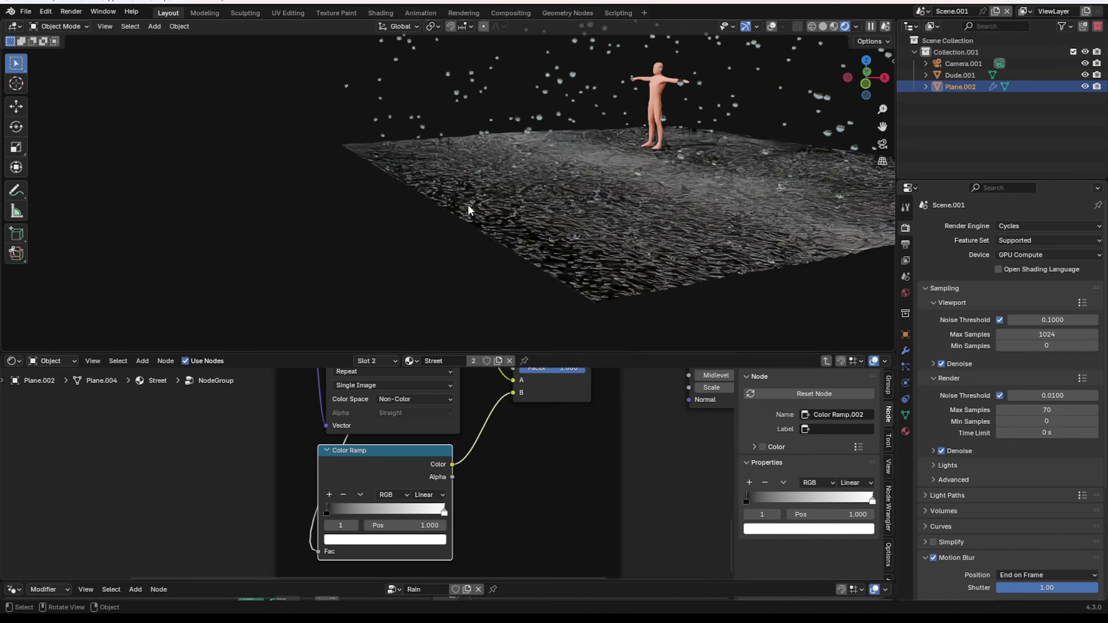
Set the normal Color Ramp's white stop to position 0.659 while checking the surface detail
{"action": "left_click_drag", "start_coordinate": [443, 510], "coordinate": [409, 509]}
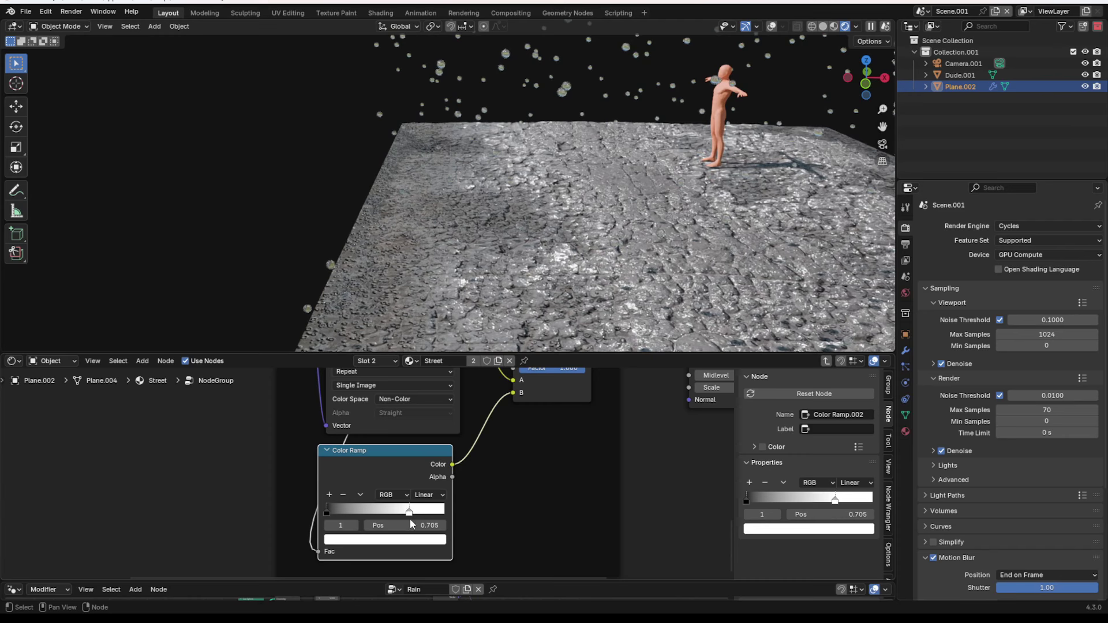
{"action": "left_click_drag", "start_coordinate": [413, 521], "coordinate": [403, 520]}
{"action": "middle_click_drag", "start_coordinate": [421, 185], "coordinate": [424, 175]}
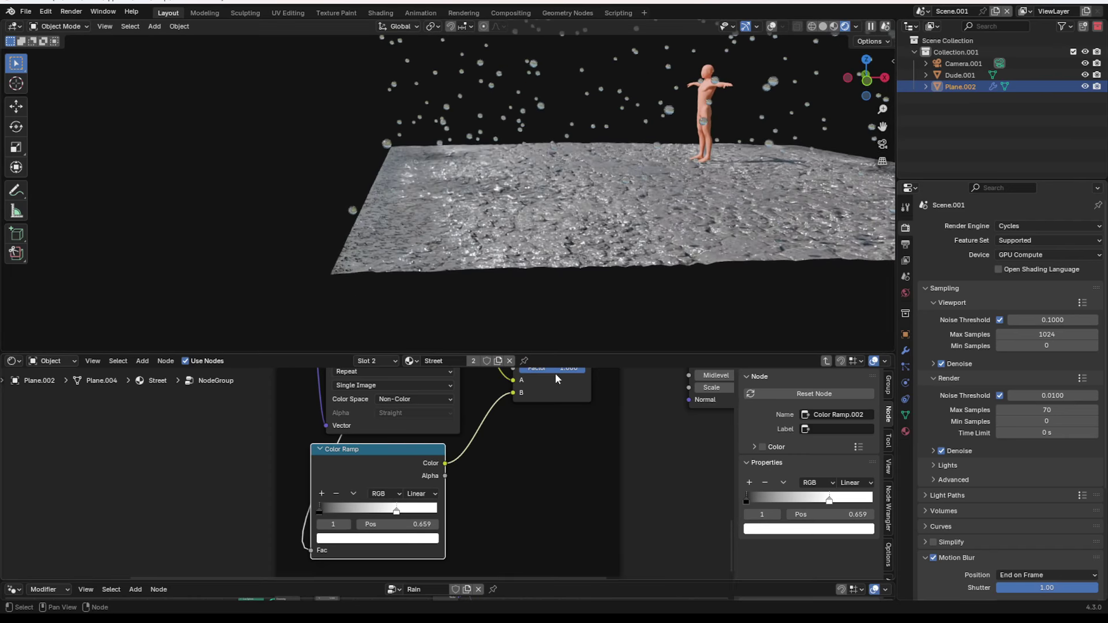
{"action": "middle_click_drag", "start_coordinate": [678, 212], "coordinate": [639, 212]}
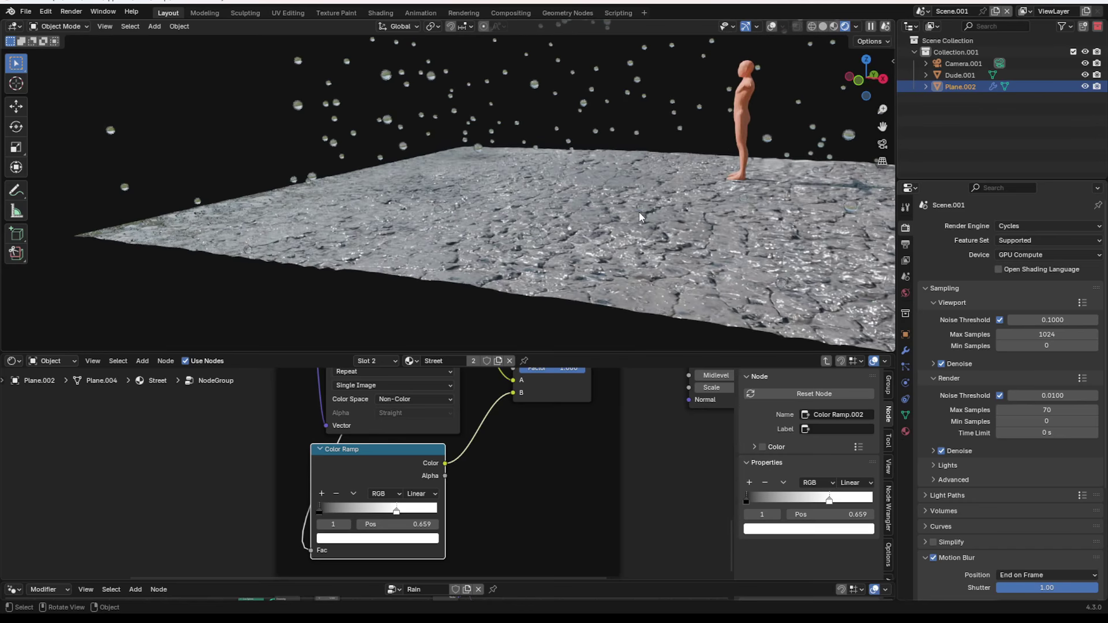
Leave the node group and slightly lower the Bump node's strength
{"action": "scroll", "coordinate": [567, 404], "scroll_direction": "down", "scroll_amount": 3}
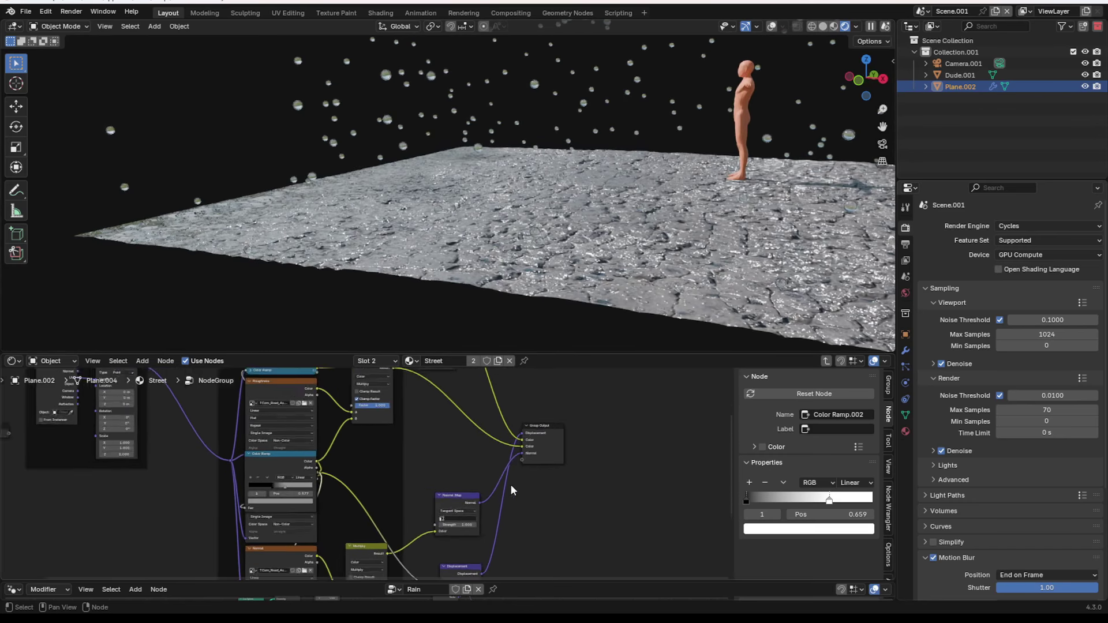
{"action": "key", "text": "Tab"}
{"action": "middle_click_drag", "start_coordinate": [534, 513], "coordinate": [526, 388]}
{"action": "middle_click_drag", "start_coordinate": [410, 297], "coordinate": [448, 289]}
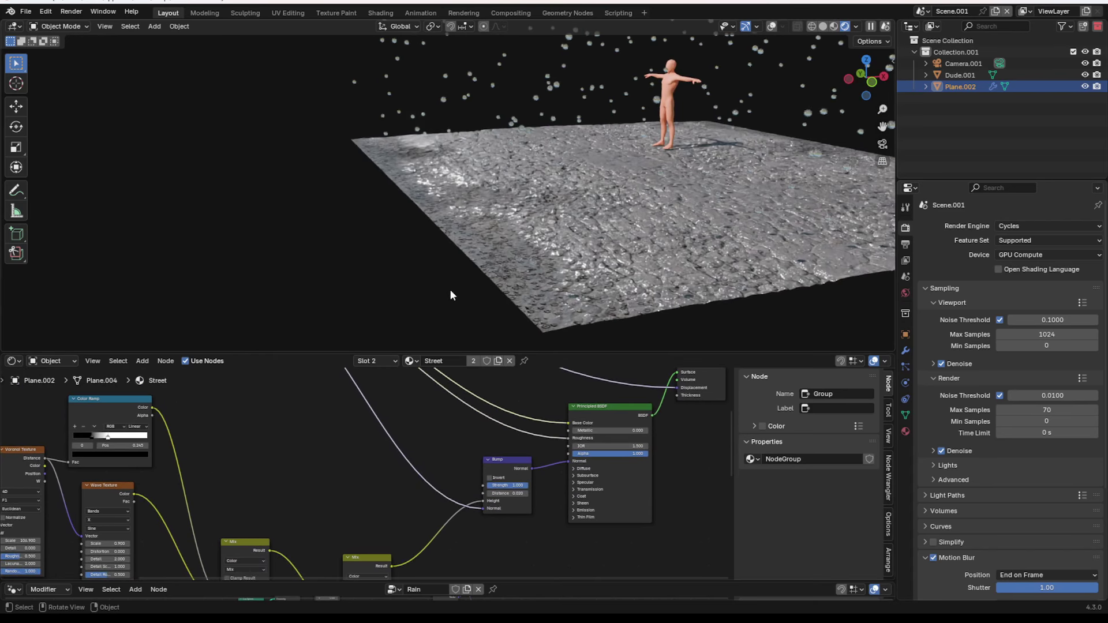
{"action": "left_click_drag", "start_coordinate": [508, 486], "coordinate": [490, 486]}
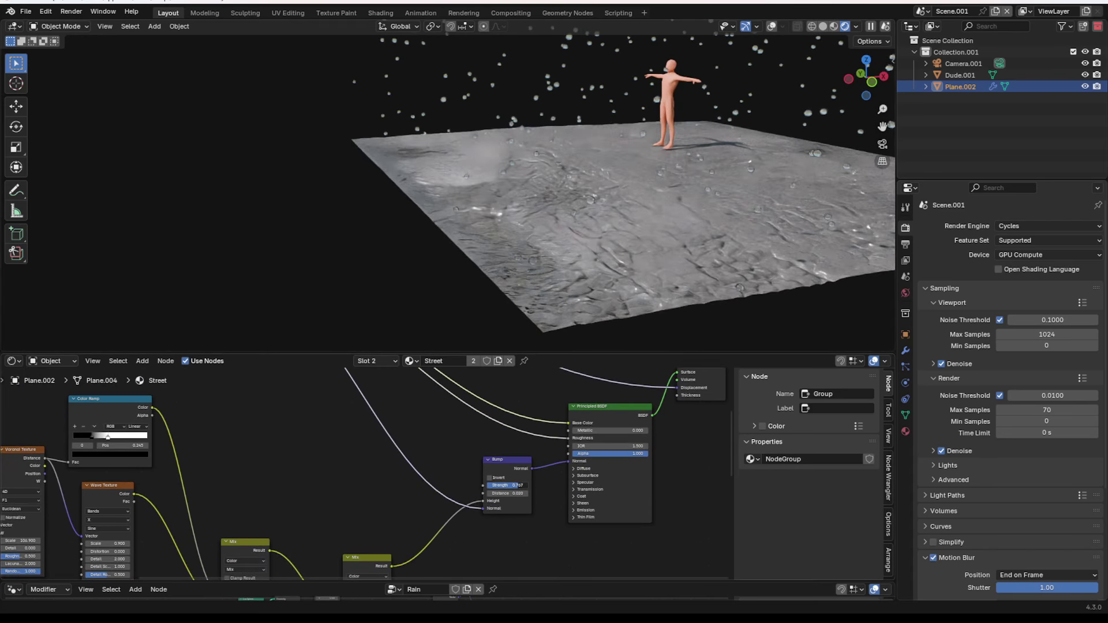
In the node group, uncover the Displacement texture's outputs, link its Color to a new Group Output socket, and leave the group
{"action": "scroll", "coordinate": [367, 473], "scroll_direction": "down", "scroll_amount": 6}
{"action": "middle_click_drag", "start_coordinate": [323, 433], "coordinate": [421, 505]}
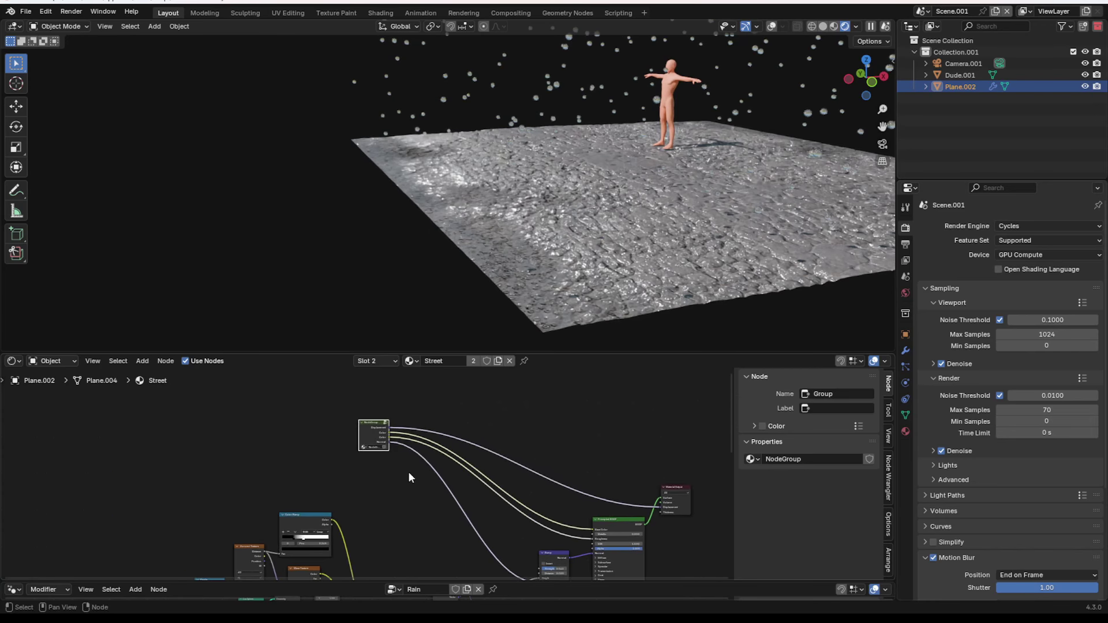
{"action": "scroll", "coordinate": [398, 461], "scroll_direction": "up", "scroll_amount": 8}
{"action": "key", "text": "Tab"}
{"action": "scroll", "coordinate": [325, 445], "scroll_direction": "down", "scroll_amount": 5}
{"action": "middle_click_drag", "start_coordinate": [291, 477], "coordinate": [374, 530]}
{"action": "left_click_drag", "start_coordinate": [370, 489], "coordinate": [368, 523]}
{"action": "scroll", "coordinate": [376, 511], "scroll_direction": "up", "scroll_amount": 2}
{"action": "left_click_drag", "start_coordinate": [413, 492], "coordinate": [598, 477]}
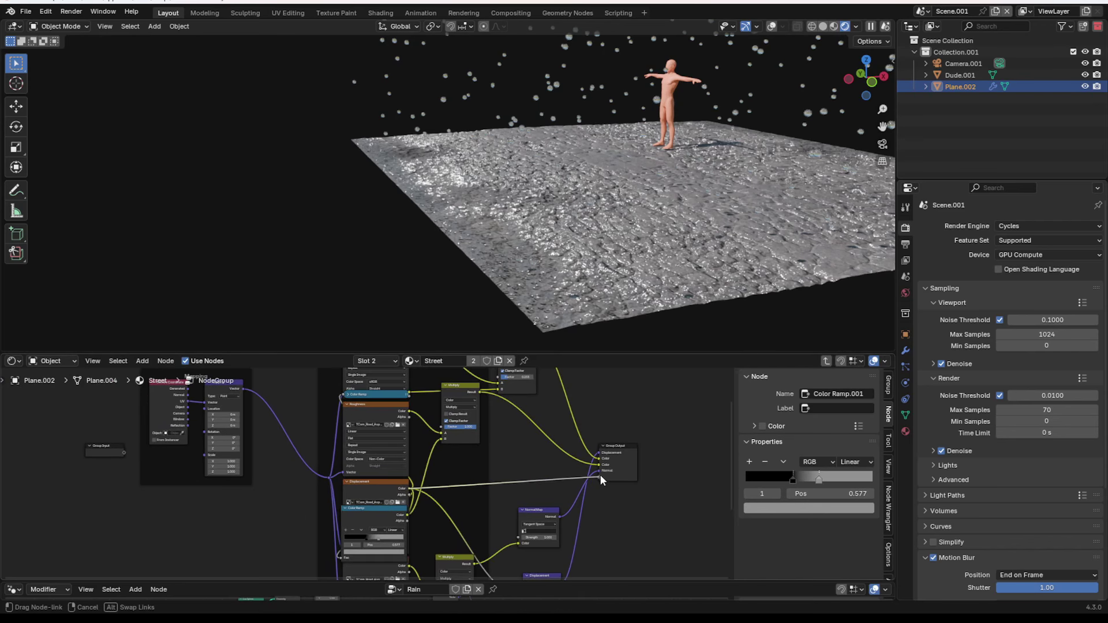
{"action": "key", "text": "Tab"}
Duplicate the last Mix node and insert the copy on the link into the Bump node's Height
{"action": "scroll", "coordinate": [478, 494], "scroll_direction": "down", "scroll_amount": 2}
{"action": "middle_click_drag", "start_coordinate": [478, 496], "coordinate": [474, 439]}
{"action": "key", "text": "shift+a"}
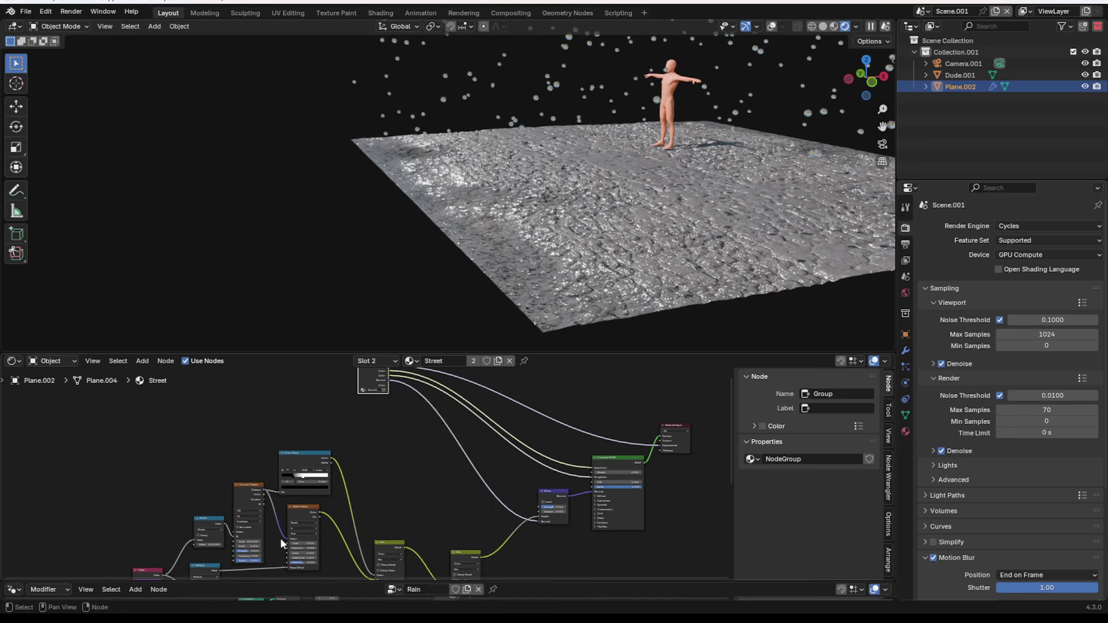
{"action": "middle_click_drag", "start_coordinate": [463, 541], "coordinate": [484, 496]}
{"action": "scroll", "coordinate": [483, 497], "scroll_direction": "up", "scroll_amount": 5}
{"action": "left_click", "coordinate": [486, 517]}
{"action": "key", "text": "shift+d"}
{"action": "left_click", "coordinate": [539, 501]}
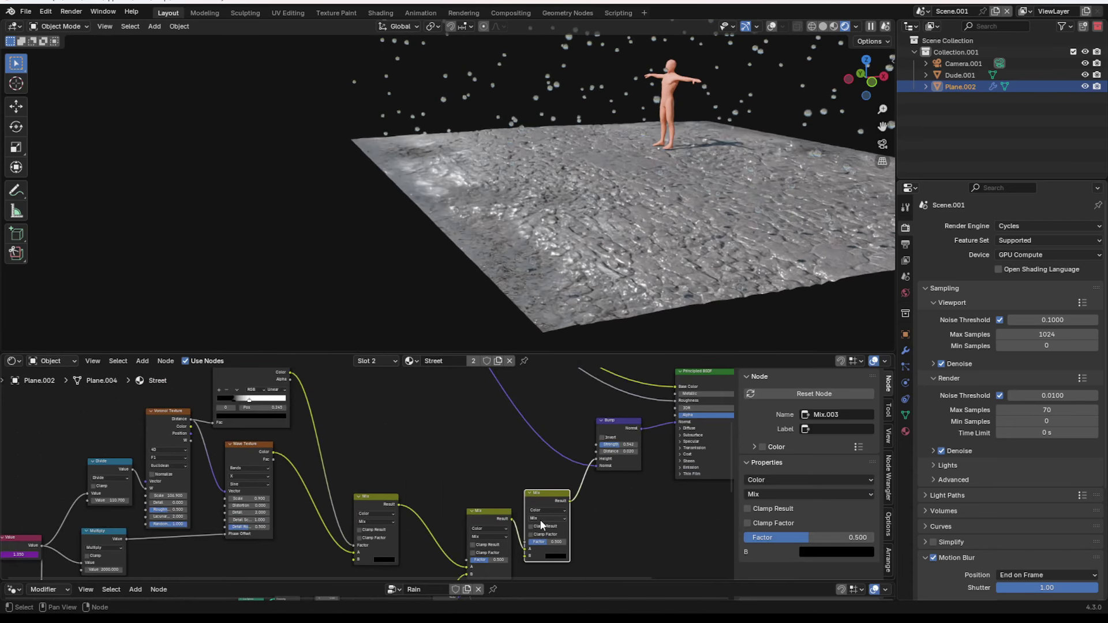
{"action": "scroll", "coordinate": [541, 506], "scroll_direction": "down", "scroll_amount": 2}
{"action": "middle_click_drag", "start_coordinate": [450, 466], "coordinate": [459, 547]}
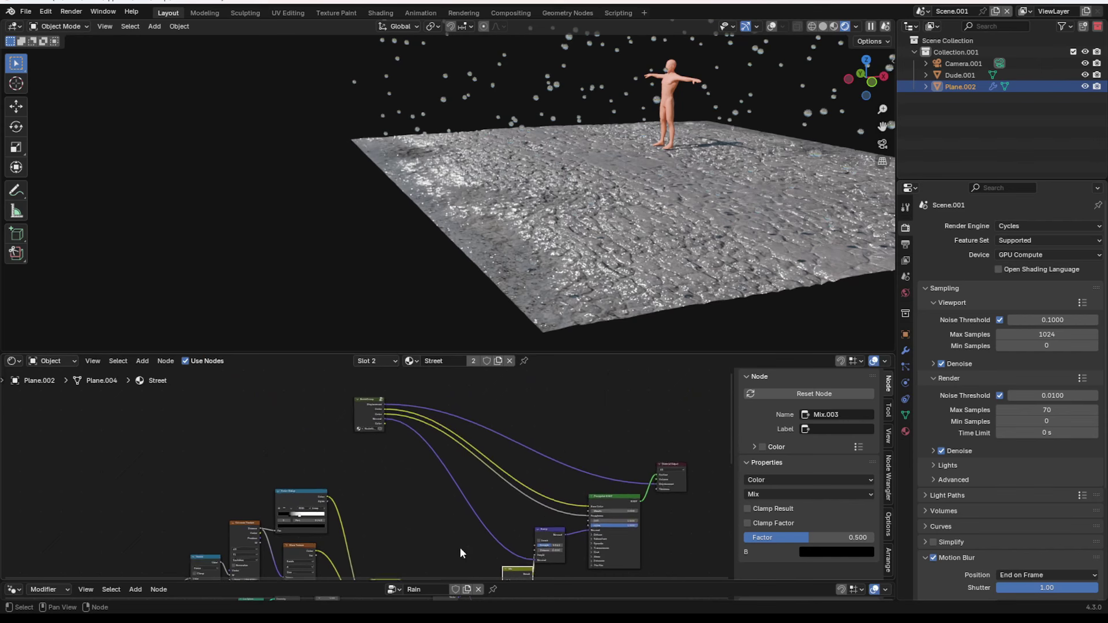
Link the node group's new displacement Color output to the last Mix node's Factor and insert a Color Ramp on that link
{"action": "left_click_drag", "start_coordinate": [384, 415], "coordinate": [527, 551]}
{"action": "key", "text": "shift+a"}
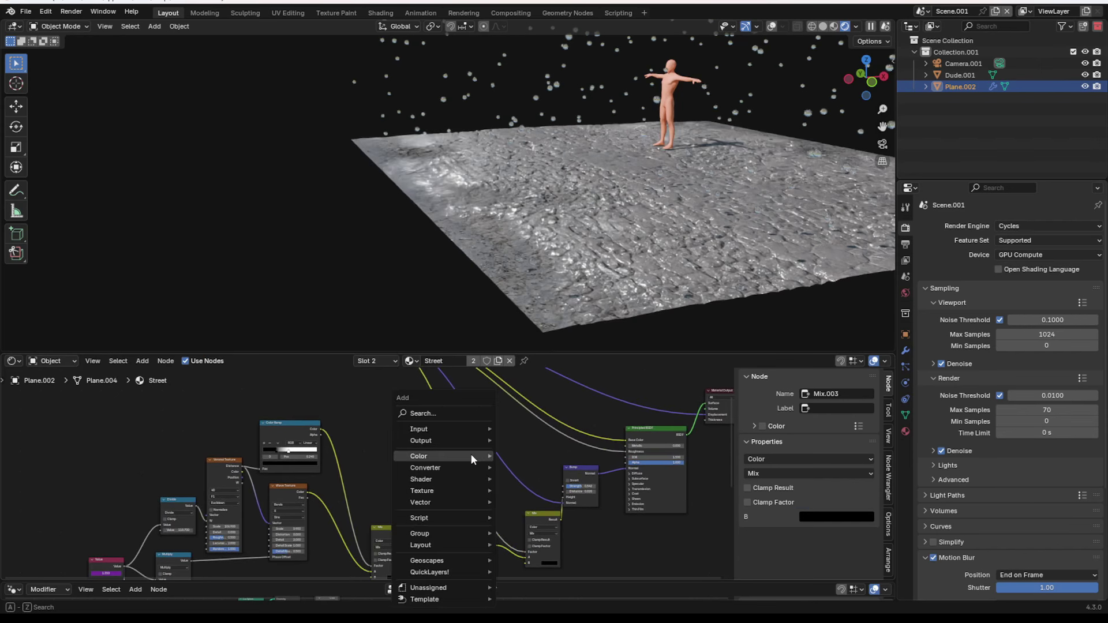
{"action": "type", "text": "c"}
{"action": "left_click", "coordinate": [464, 430]}
{"action": "left_click", "coordinate": [403, 440]}
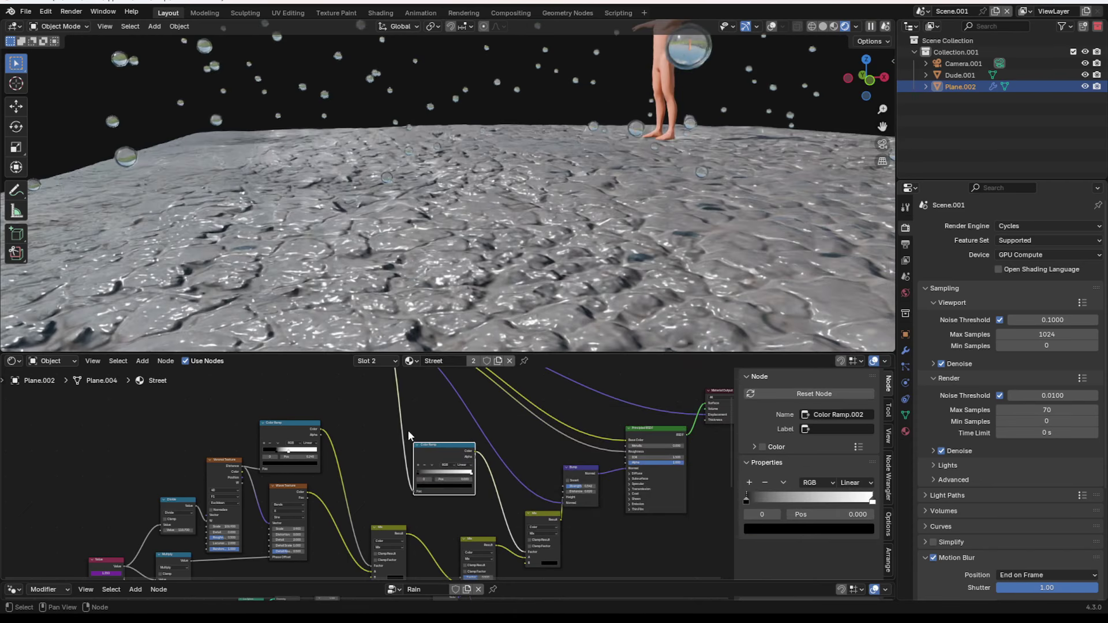
Try the new Color Ramp's white stop at position 0.282, check the street surface, and return the stop to 1.000
{"action": "scroll", "coordinate": [404, 451], "scroll_direction": "up", "scroll_amount": 4}
{"action": "scroll", "coordinate": [402, 456], "scroll_direction": "up", "scroll_amount": 3}
{"action": "left_click_drag", "start_coordinate": [560, 469], "coordinate": [488, 469]}
{"action": "scroll", "coordinate": [359, 206], "scroll_direction": "down", "scroll_amount": 6}
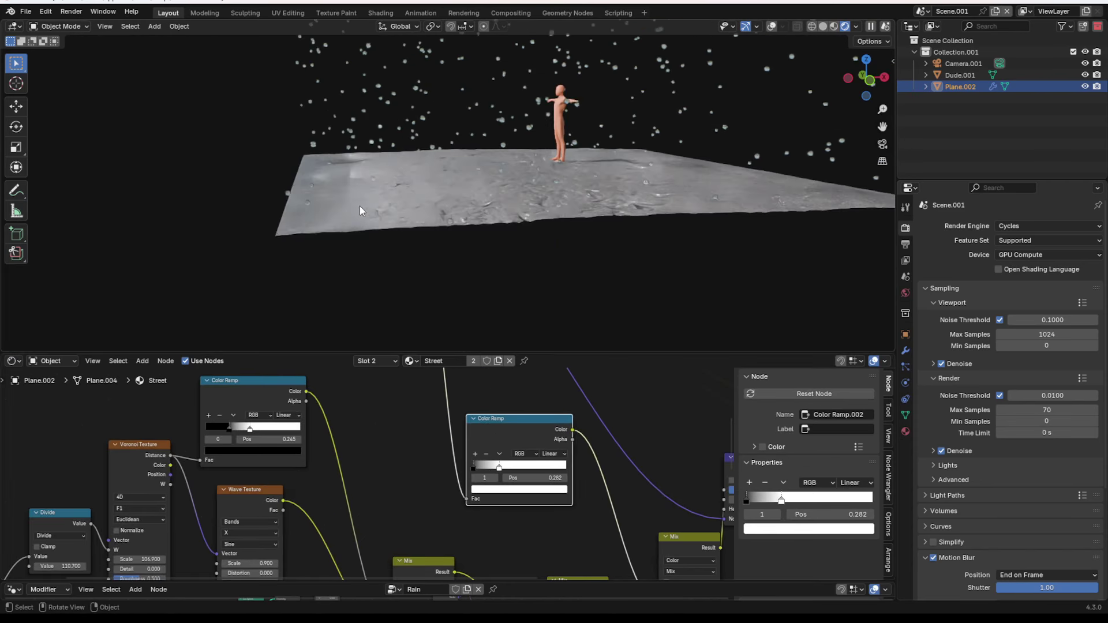
{"action": "middle_click_drag", "start_coordinate": [359, 206], "coordinate": [477, 210], "text": "shift"}
{"action": "scroll", "coordinate": [523, 233], "scroll_direction": "up", "scroll_amount": 10}
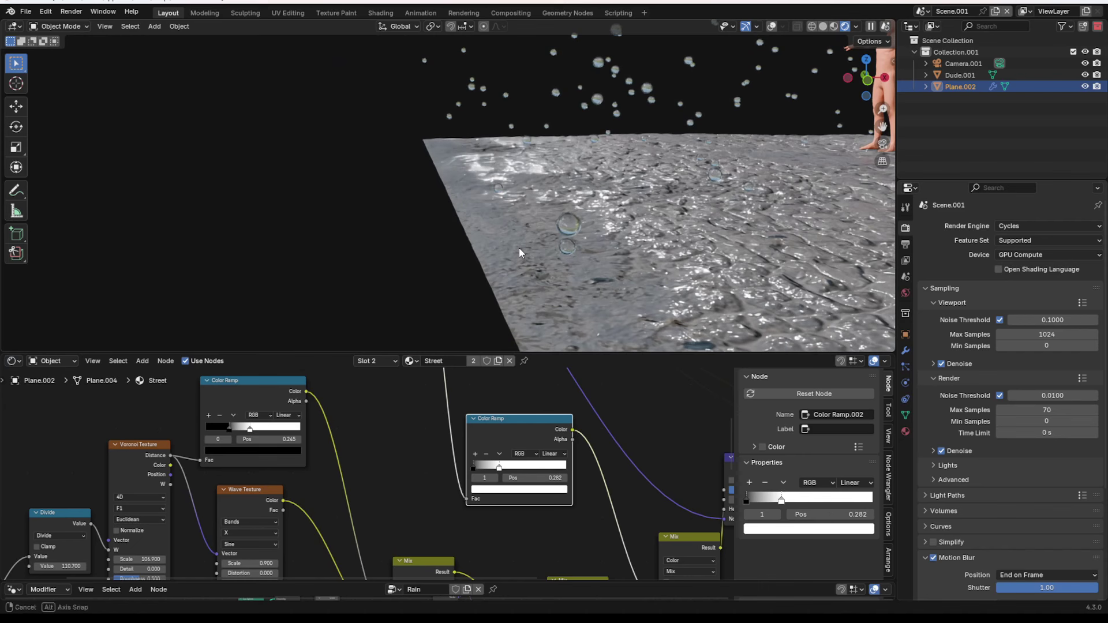
{"action": "left_click_drag", "start_coordinate": [511, 472], "coordinate": [604, 477]}
{"action": "scroll", "coordinate": [695, 245], "scroll_direction": "down", "scroll_amount": 8}
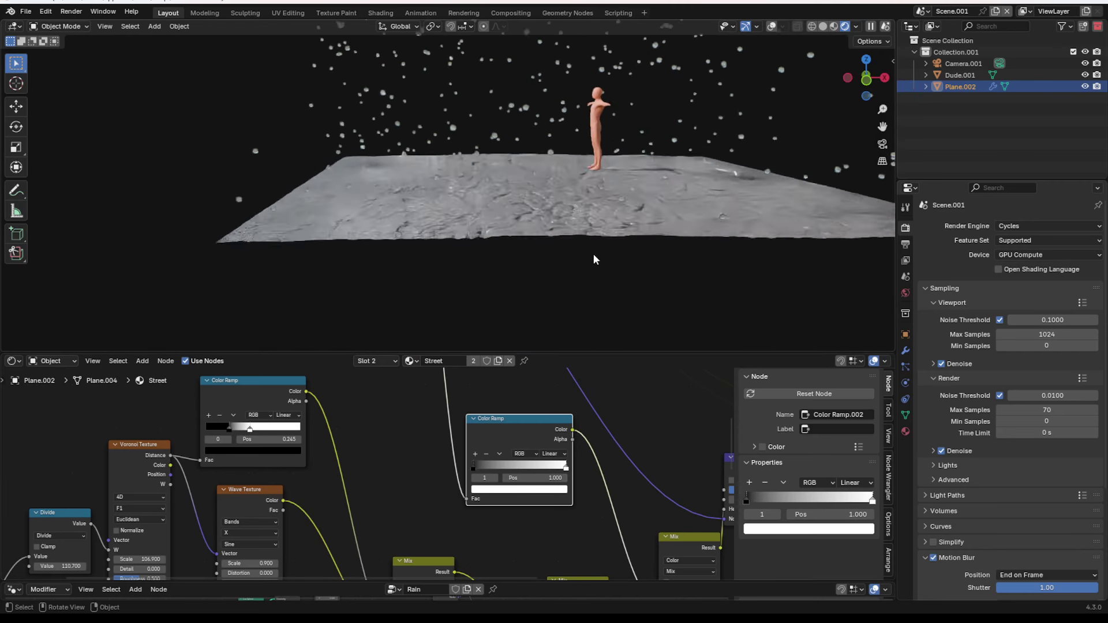
{"action": "scroll", "coordinate": [593, 254], "scroll_direction": "up", "scroll_amount": 8}
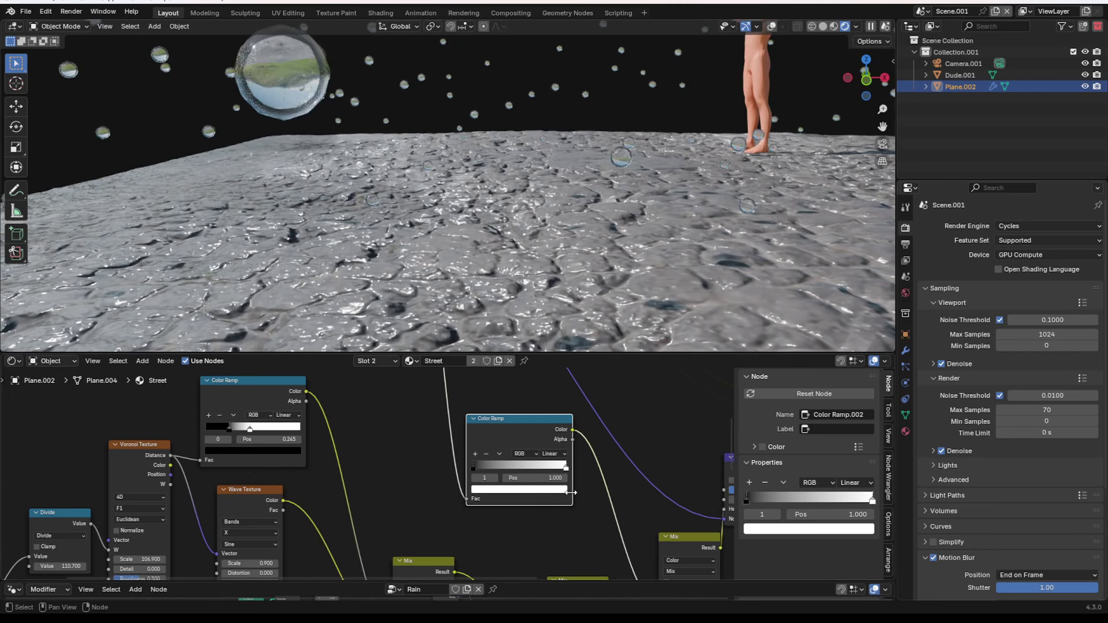
Try black as the color of the new Color Ramp's end stop and check its effect on the surface
{"action": "left_click", "coordinate": [563, 490]}
{"action": "left_click_drag", "start_coordinate": [552, 372], "coordinate": [552, 413]}
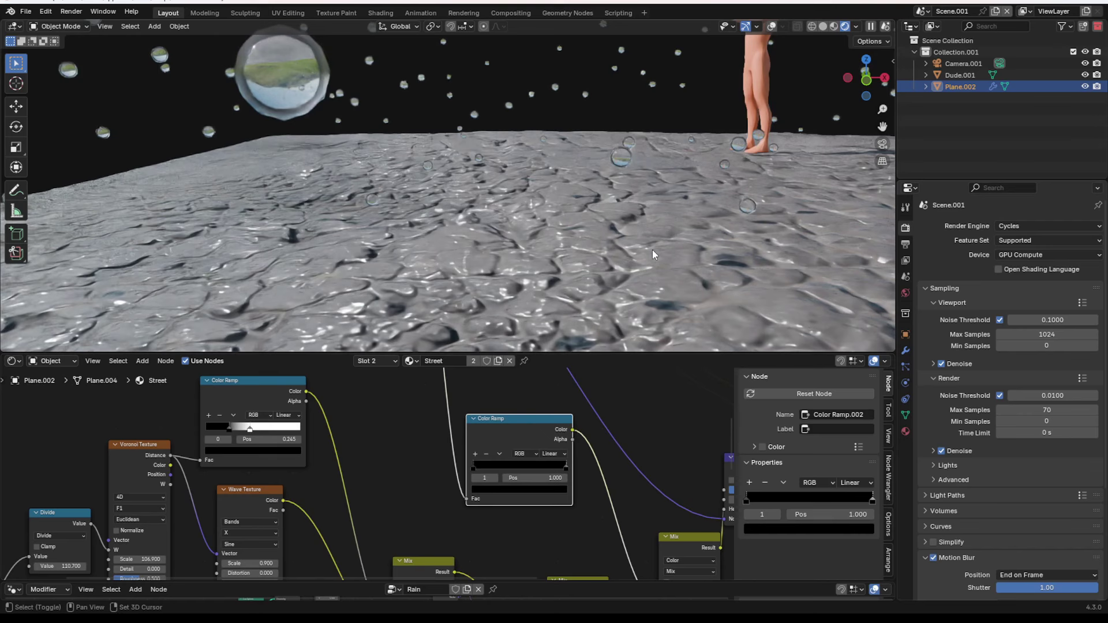
{"action": "middle_click_drag", "start_coordinate": [598, 254], "coordinate": [500, 289]}
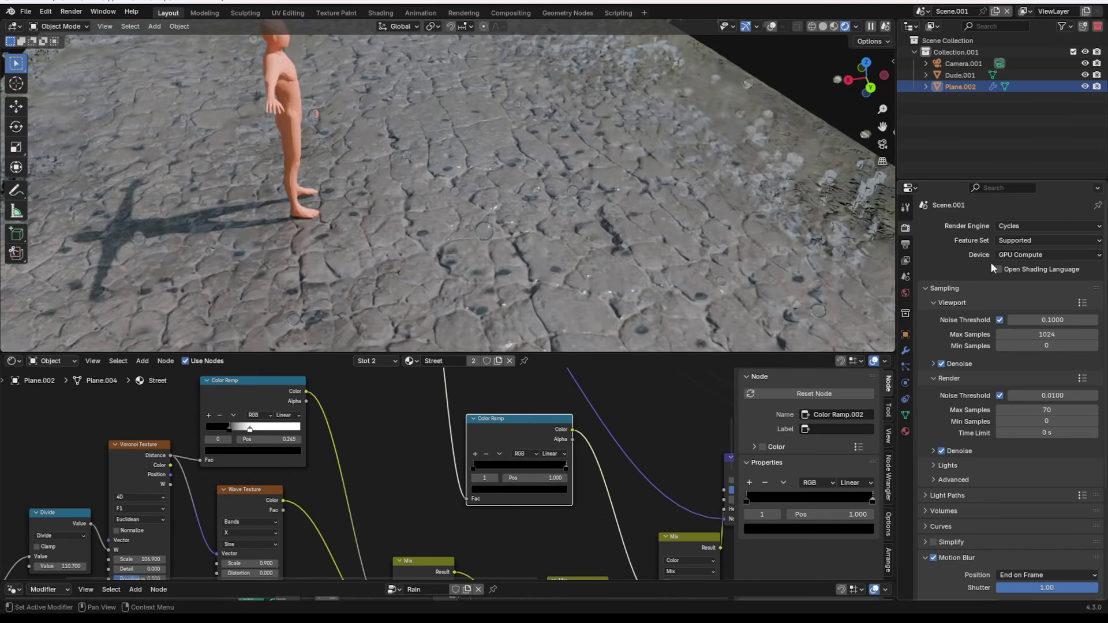
Switch the render engine to EEVEE and play the animation for a close look at the street surface
{"action": "left_click", "coordinate": [1019, 226]}
{"action": "left_click", "coordinate": [1019, 240]}
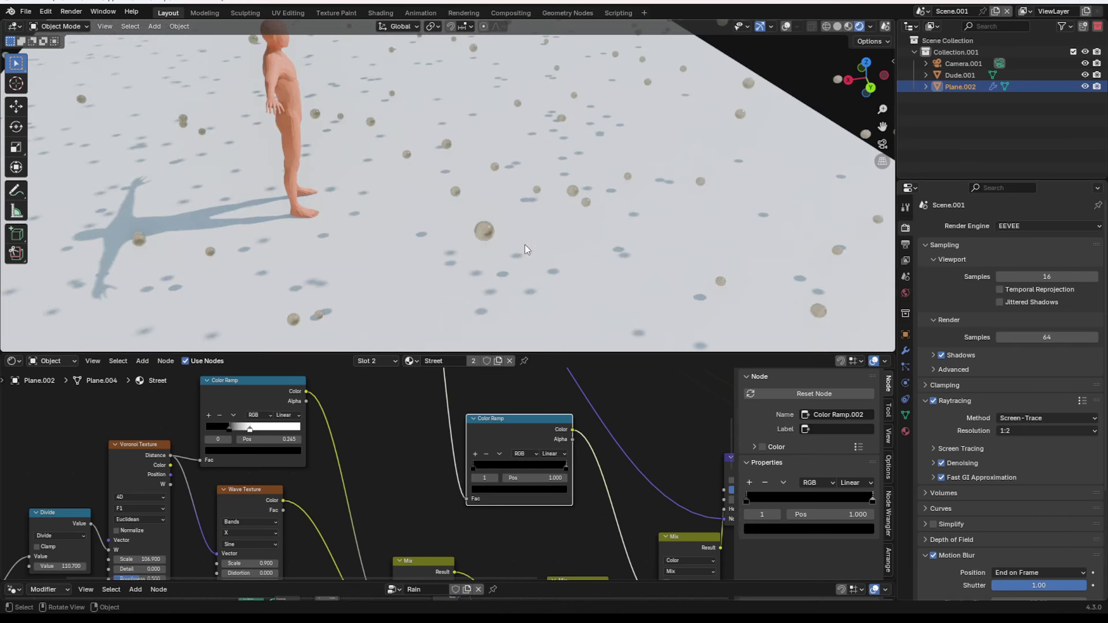
{"action": "key", "text": "space"}
{"action": "scroll", "coordinate": [610, 220], "scroll_direction": "up", "scroll_amount": 5}
{"action": "middle_click_drag", "start_coordinate": [609, 219], "coordinate": [542, 252]}
{"action": "scroll", "coordinate": [536, 231], "scroll_direction": "up", "scroll_amount": 2}
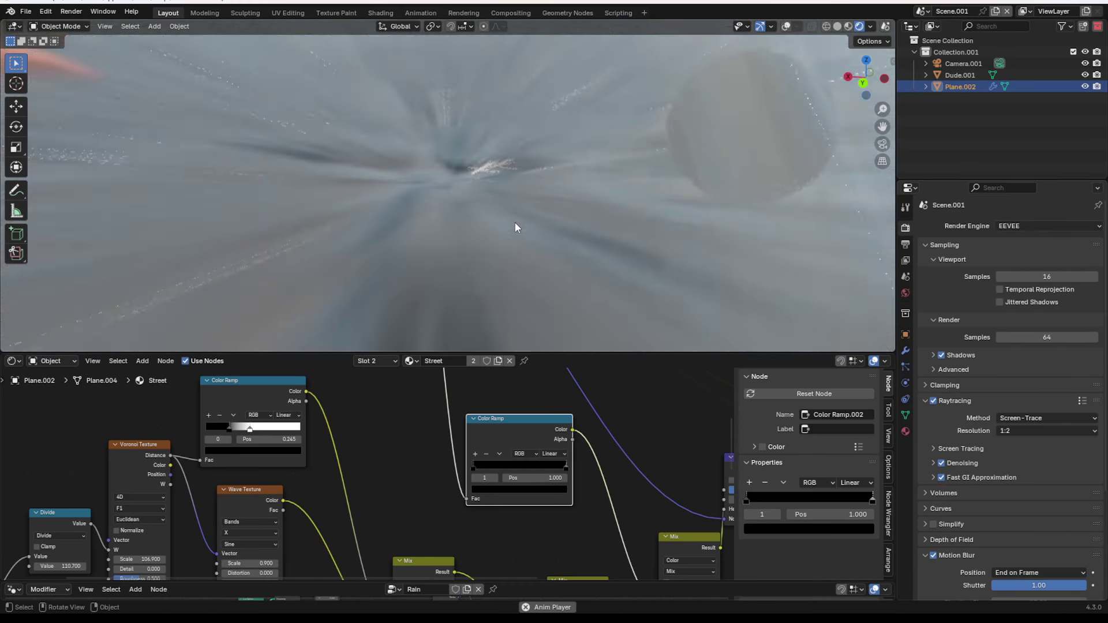
{"action": "key", "text": "space"}
{"action": "scroll", "coordinate": [532, 425], "scroll_direction": "up", "scroll_amount": 2}
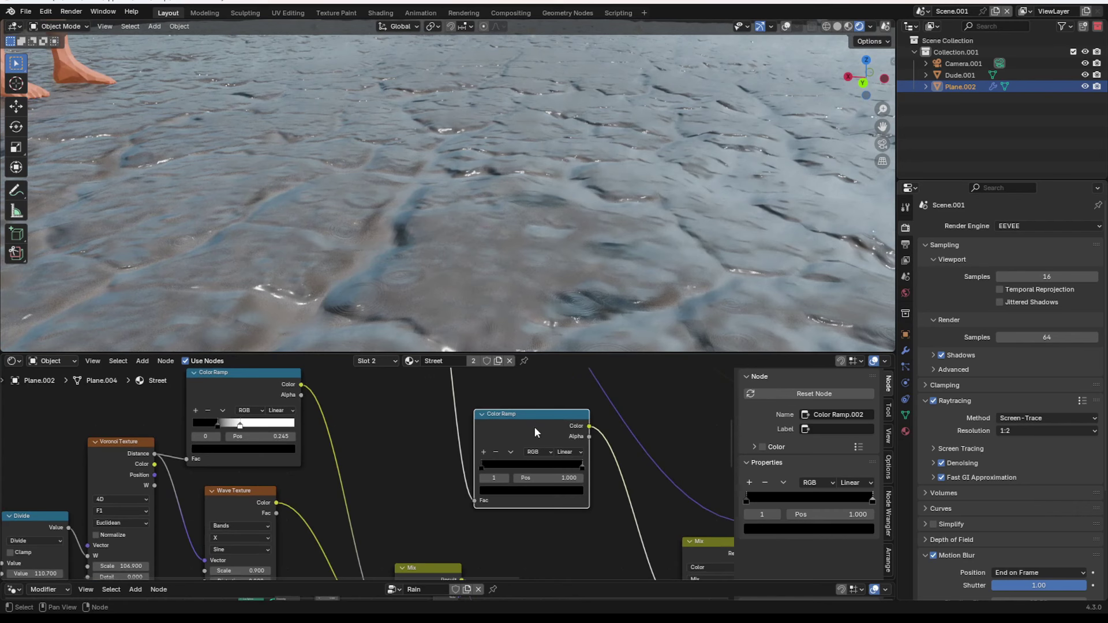
Brighten the end stop of the Color Ramp driving the Mix Factor back to white
{"action": "scroll", "coordinate": [428, 435], "scroll_direction": "down", "scroll_amount": 8}
{"action": "scroll", "coordinate": [450, 438], "scroll_direction": "up", "scroll_amount": 3}
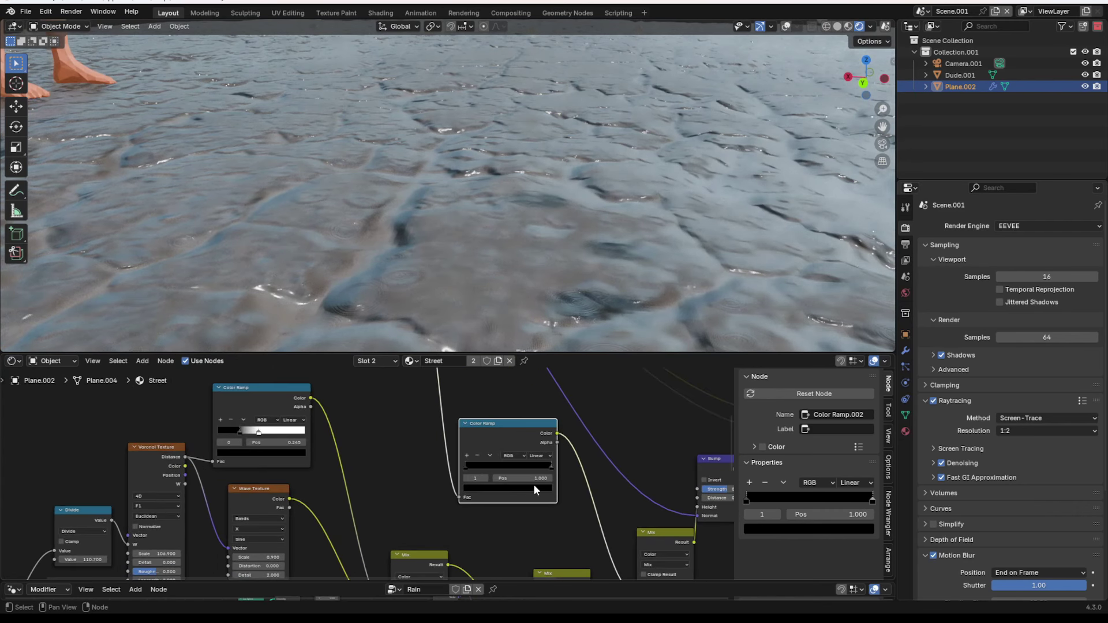
{"action": "left_click", "coordinate": [533, 487]}
{"action": "left_click_drag", "start_coordinate": [538, 392], "coordinate": [538, 371]}
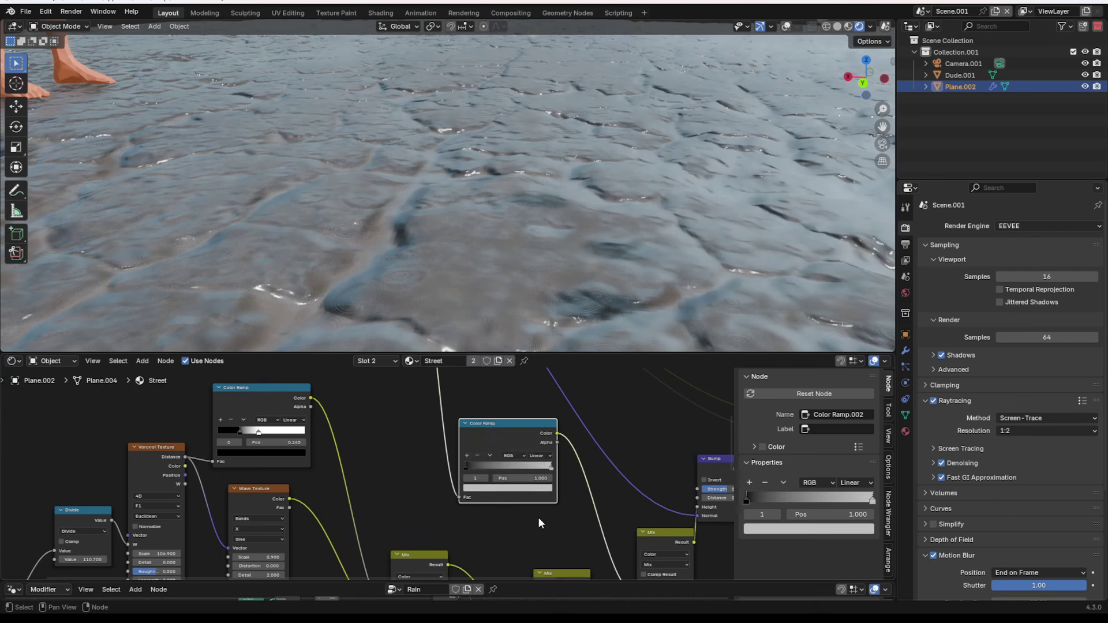
{"action": "left_click", "coordinate": [529, 489]}
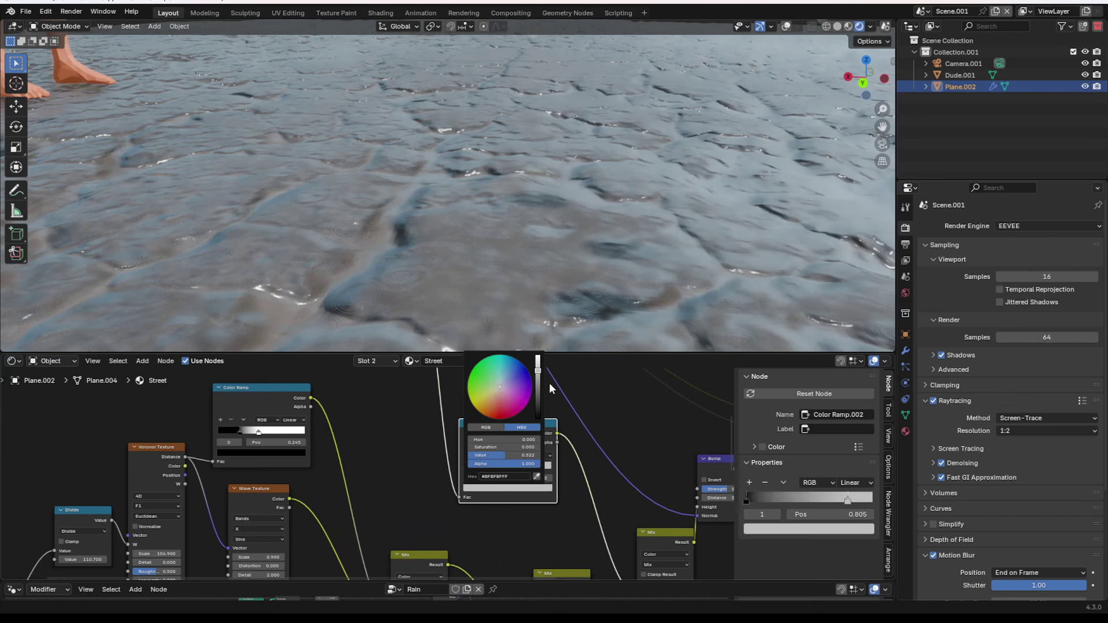
{"action": "left_click_drag", "start_coordinate": [538, 368], "coordinate": [538, 358]}
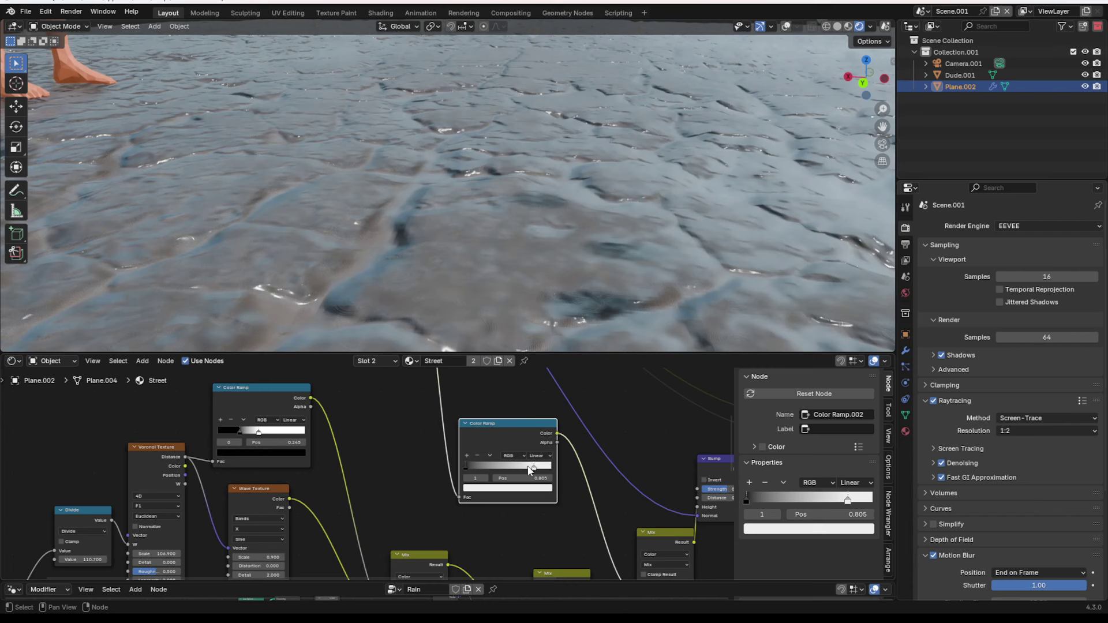
Move the same Color Ramp's black stop to position 0.518 and play the animation to check where ripples appear
{"action": "left_click_drag", "start_coordinate": [476, 469], "coordinate": [580, 469]}
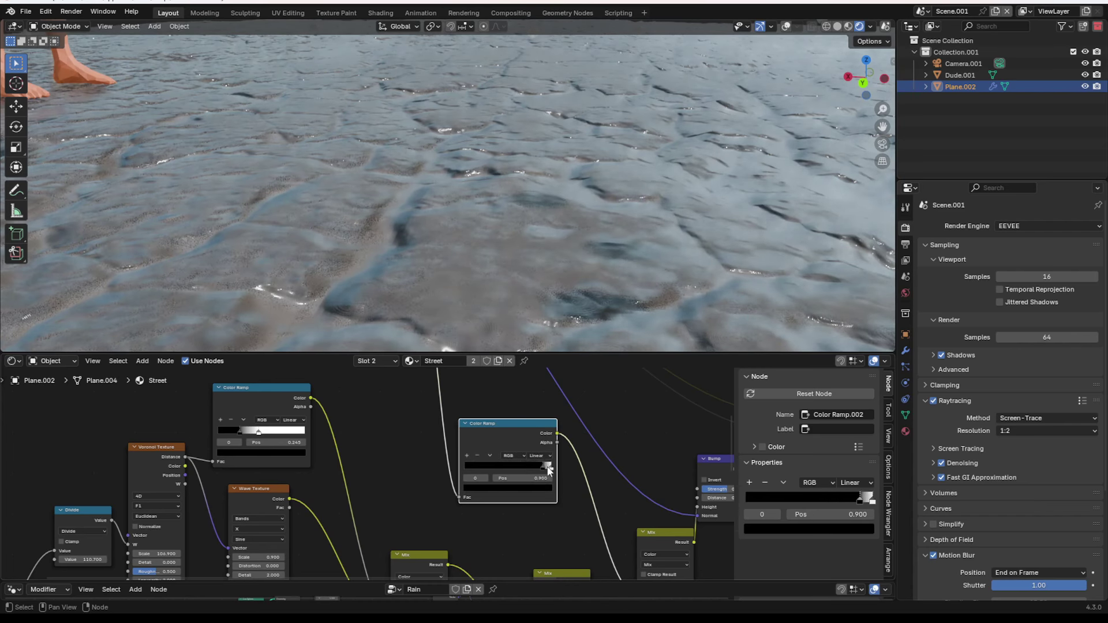
{"action": "key", "text": "space"}
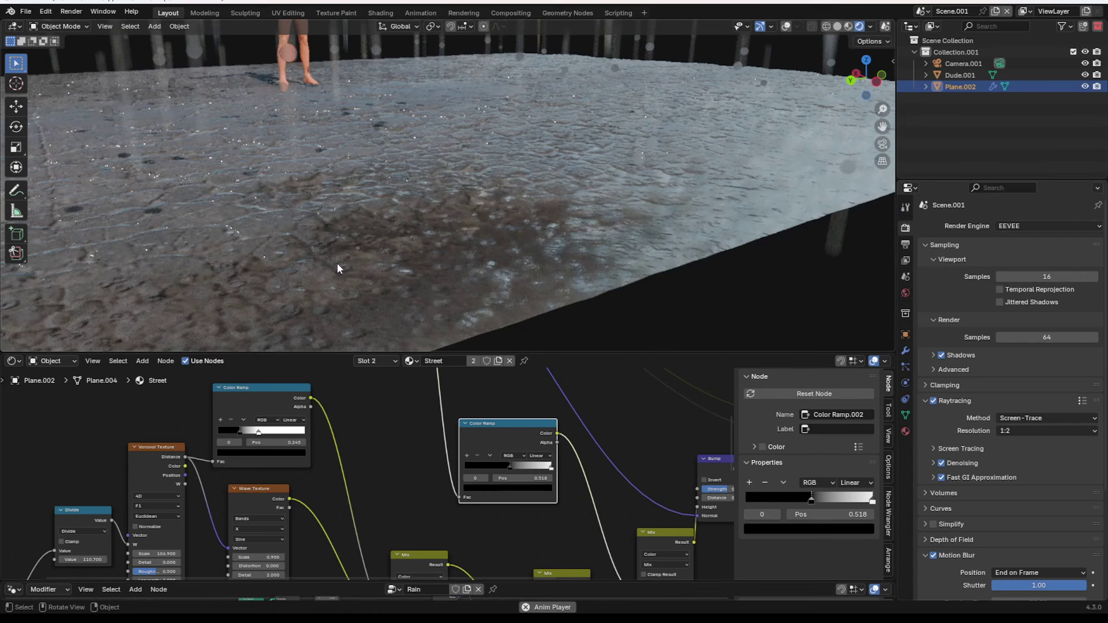
{"action": "scroll", "coordinate": [495, 466], "scroll_direction": "down", "scroll_amount": 1}
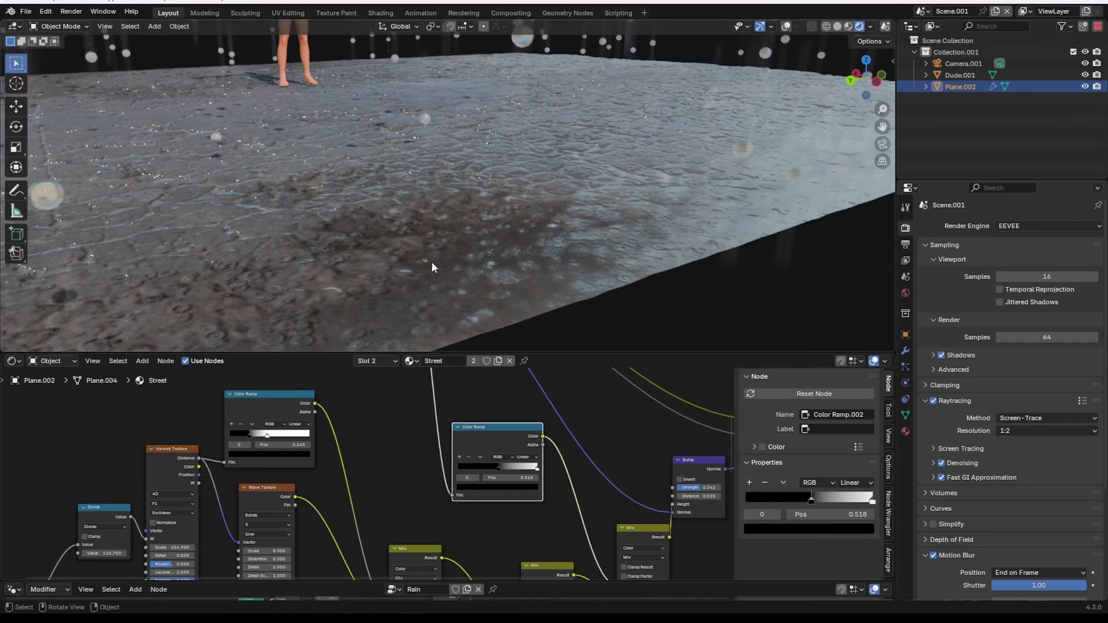
Enable Invert on the Bump node and toggle the viewport's Temporal Reprojection to compare the ripples during playback
{"action": "left_click", "coordinate": [680, 479]}
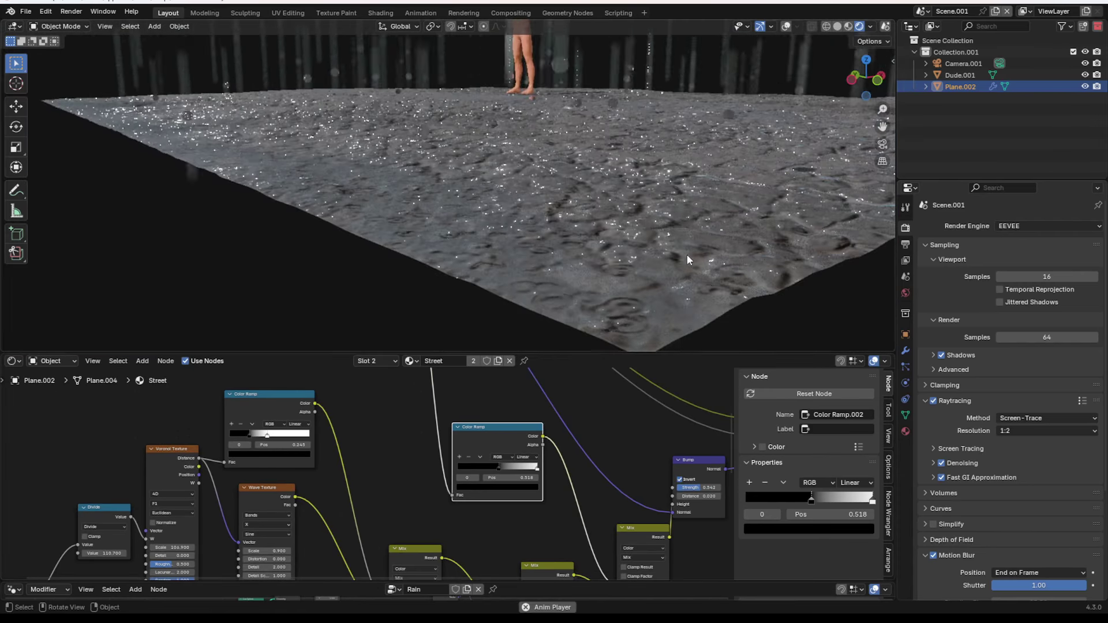
{"action": "left_click", "coordinate": [1002, 291]}
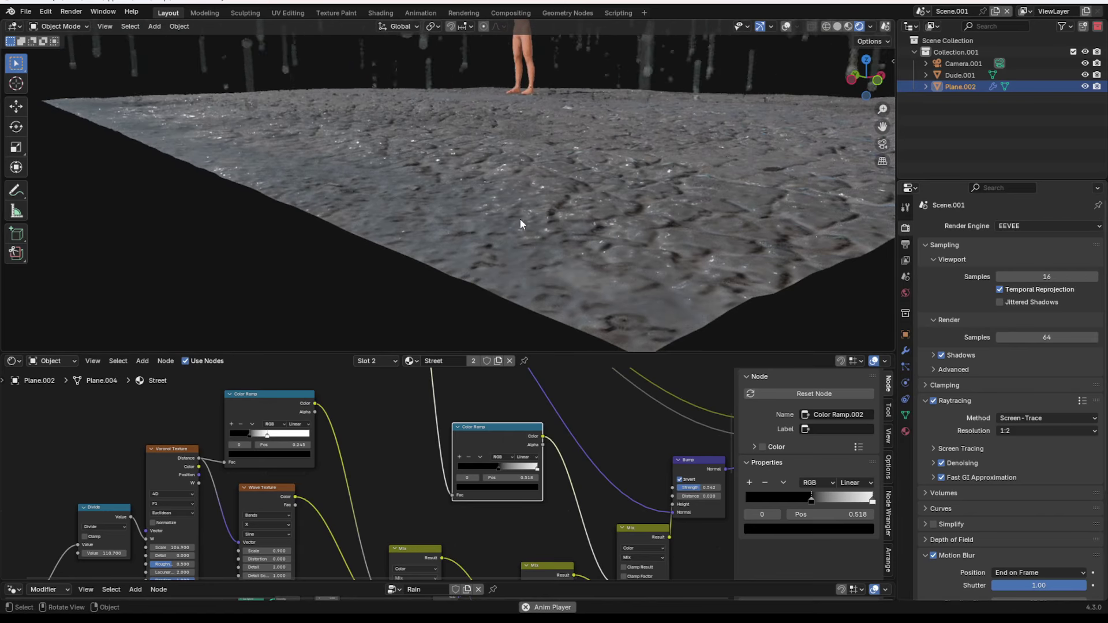
{"action": "left_click", "coordinate": [1002, 290]}
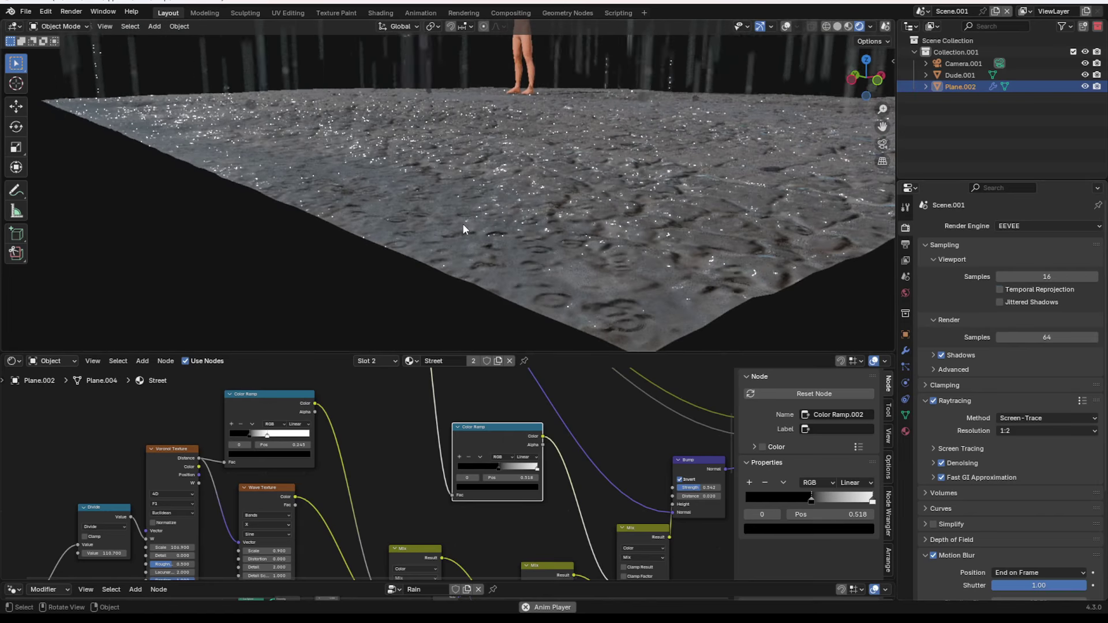
{"action": "scroll", "coordinate": [509, 441], "scroll_direction": "down", "scroll_amount": 2}
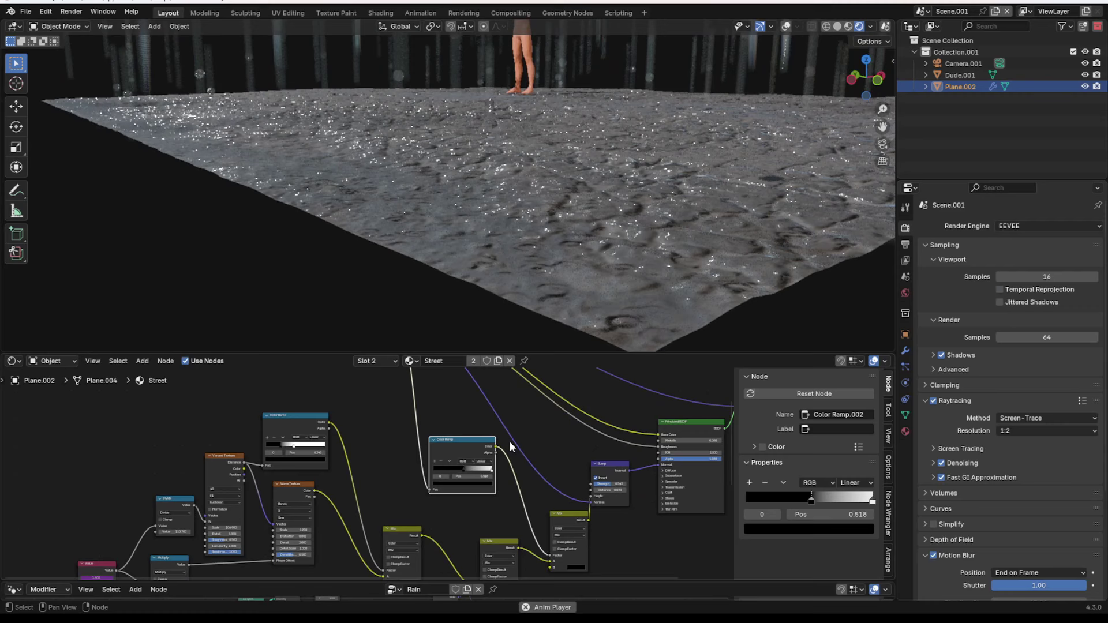
{"action": "middle_click_drag", "start_coordinate": [508, 437], "coordinate": [504, 500]}
{"action": "left_click", "coordinate": [384, 389]}
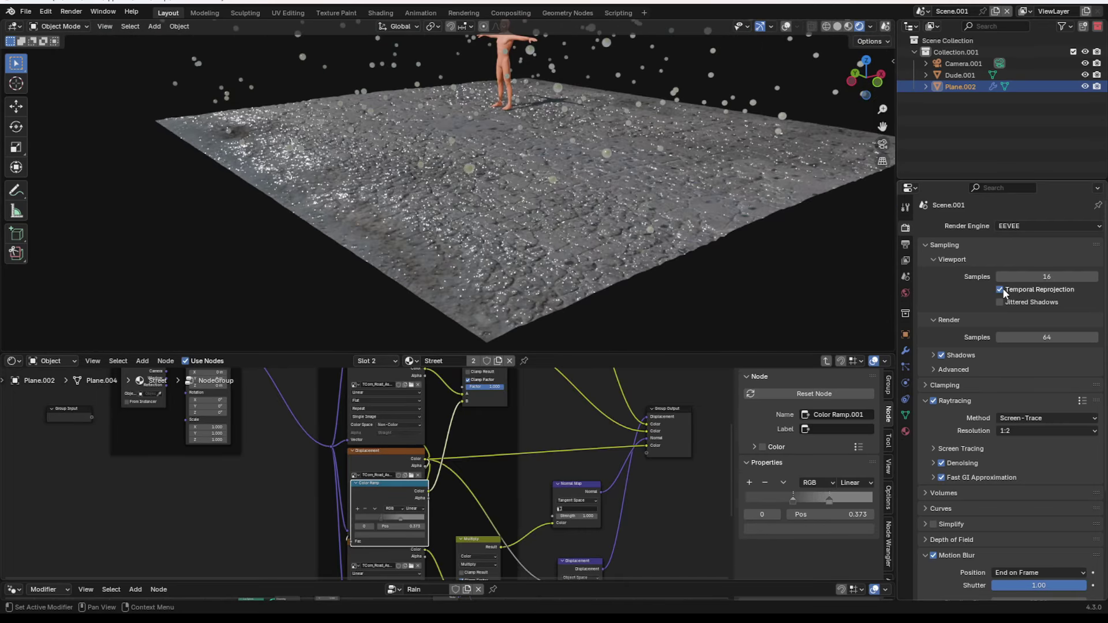
{"action": "key", "text": "Tab"}
Set the Principled BSDF's Coat Weight to 1.000, Coat Roughness to 0.000 and Coat IOR to 1.333
{"action": "scroll", "coordinate": [445, 486], "scroll_direction": "down", "scroll_amount": 3}
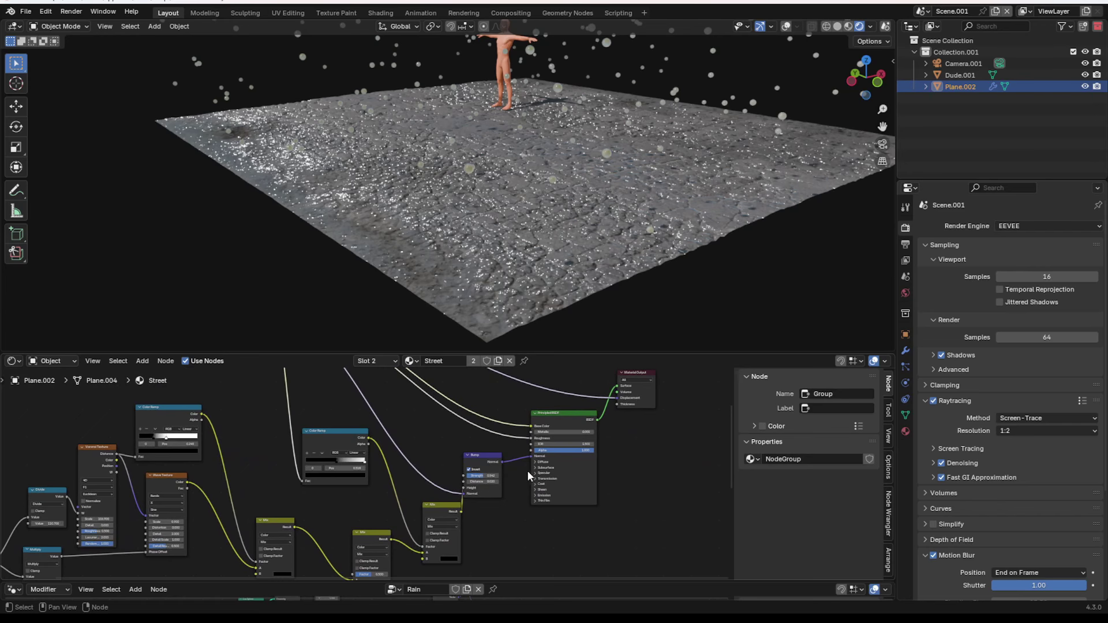
{"action": "scroll", "coordinate": [527, 474], "scroll_direction": "up", "scroll_amount": 3}
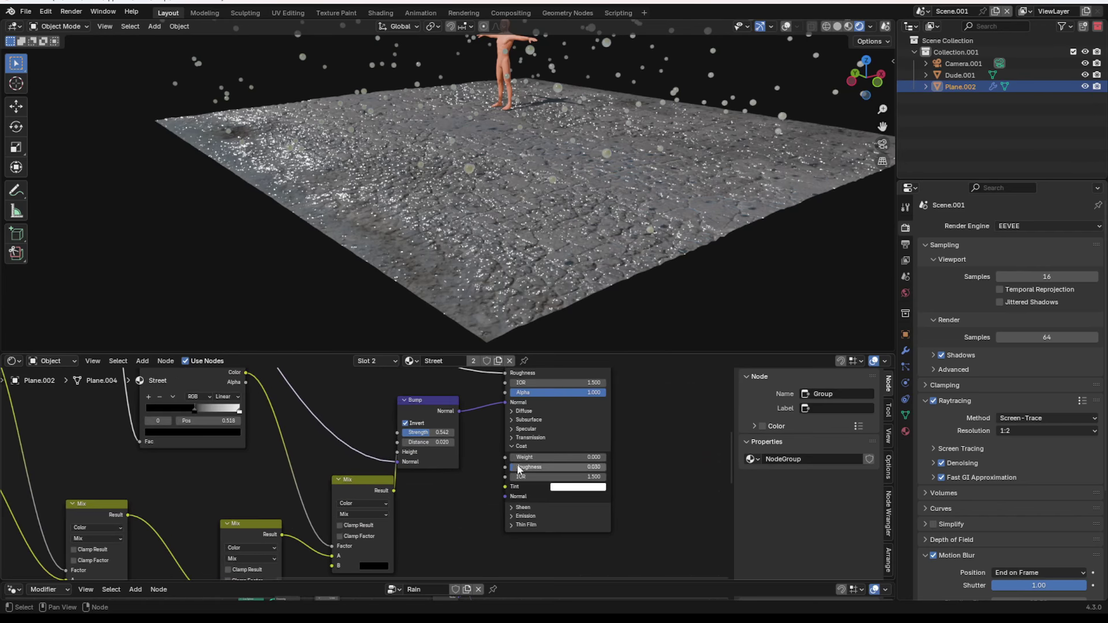
{"action": "left_click_drag", "start_coordinate": [526, 457], "coordinate": [601, 458]}
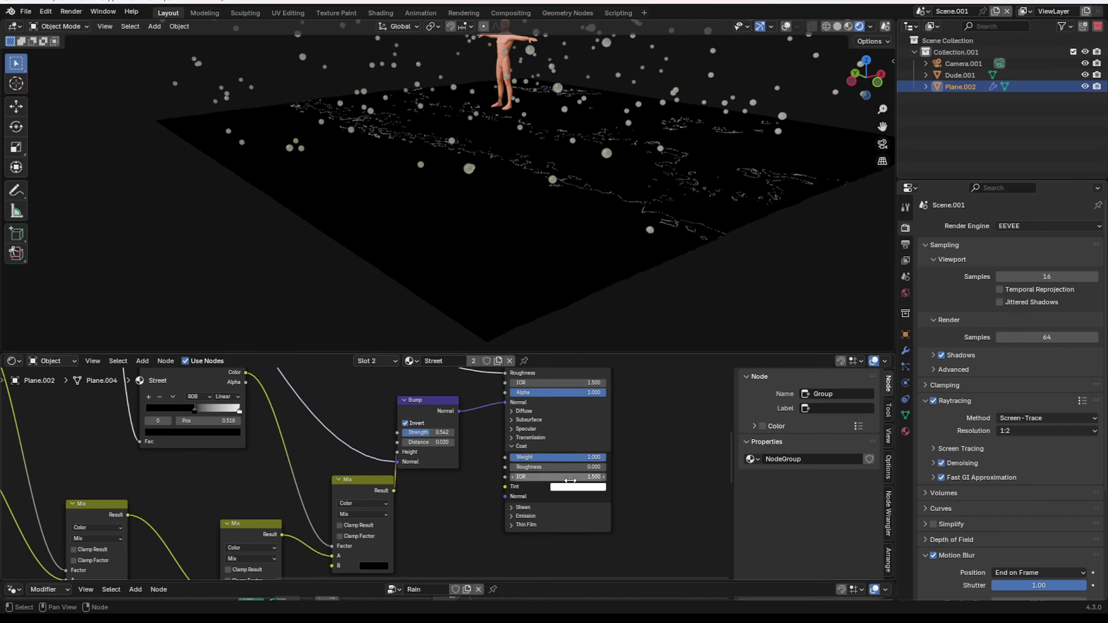
{"action": "type", "text": "1.333"}
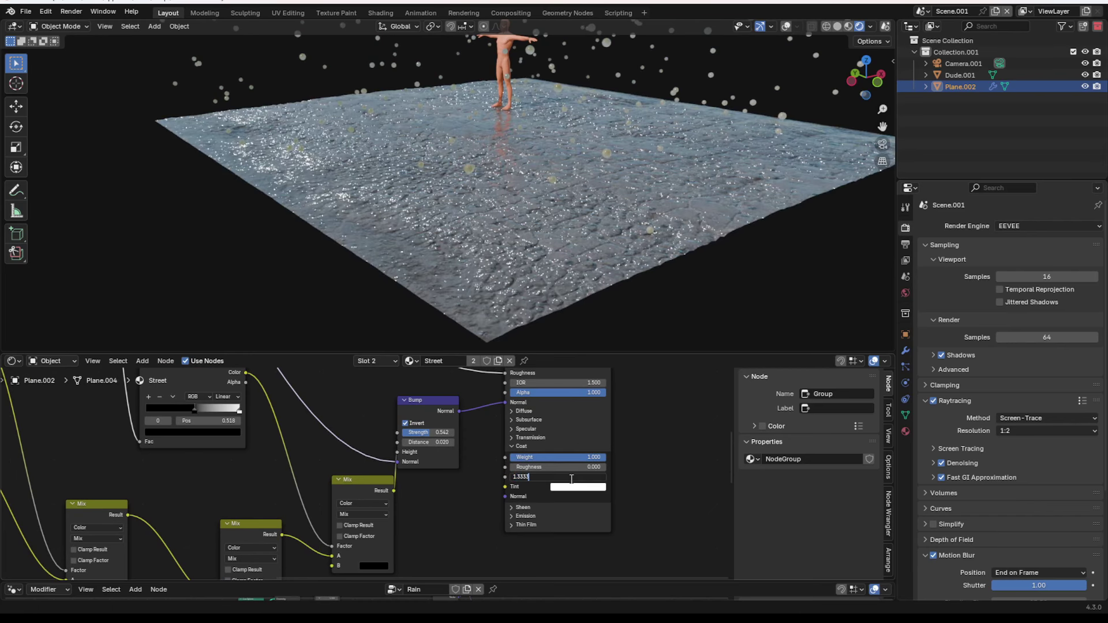
{"action": "scroll", "coordinate": [506, 448], "scroll_direction": "down", "scroll_amount": 2}
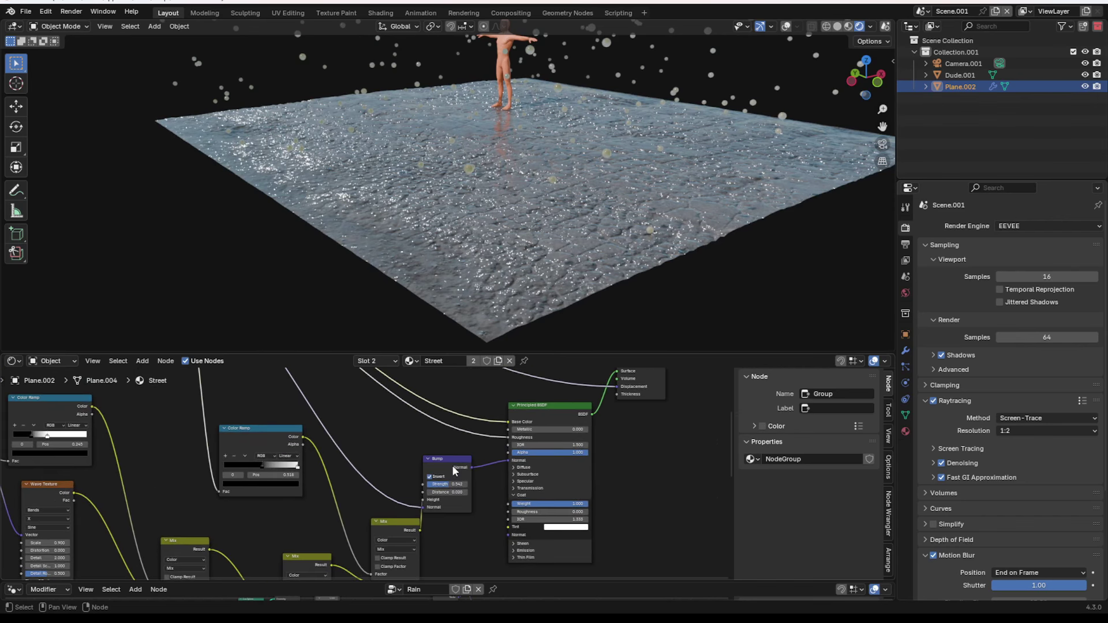
Link the Bump node's Normal output to the Principled BSDF's Coat Normal as well and play the animation to judge it
{"action": "left_click_drag", "start_coordinate": [468, 467], "coordinate": [502, 533]}
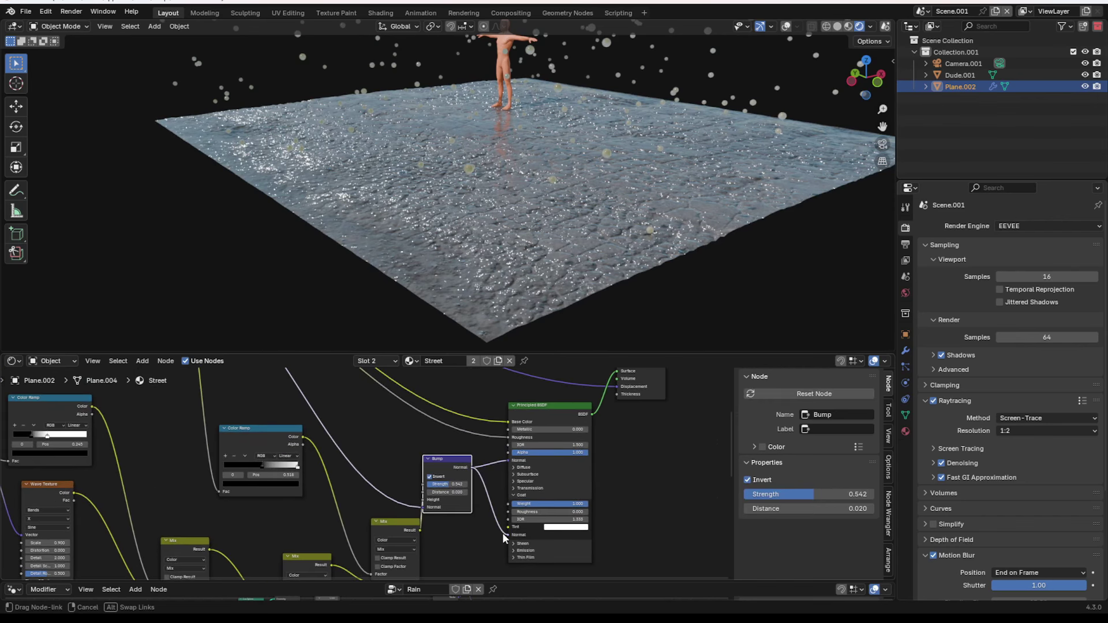
{"action": "middle_click_drag", "start_coordinate": [433, 252], "coordinate": [516, 257]}
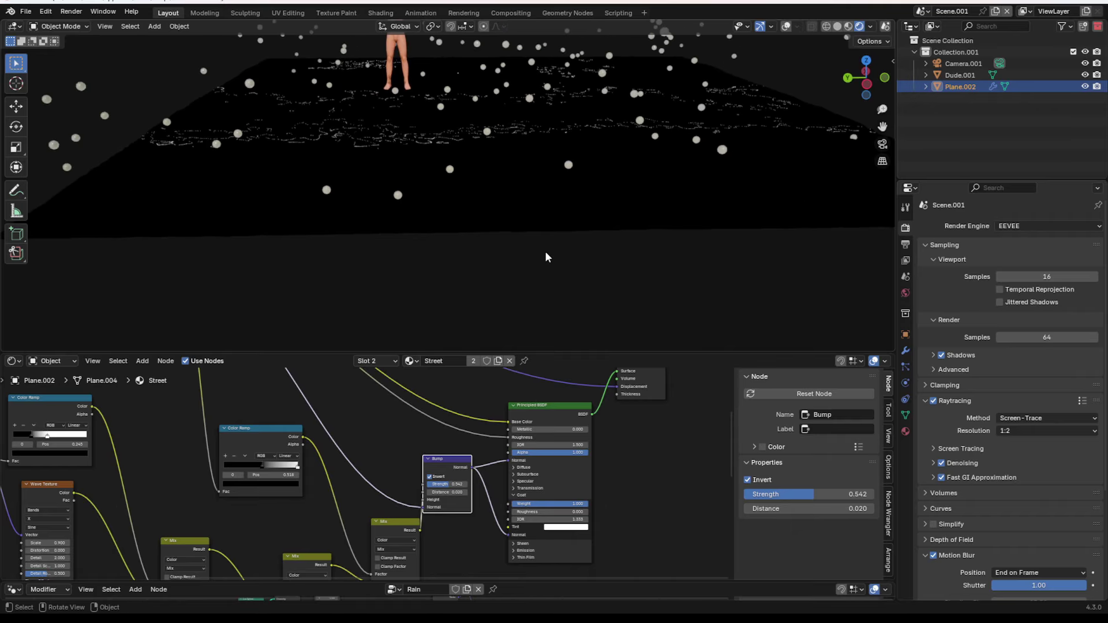
{"action": "middle_click_drag", "start_coordinate": [545, 250], "coordinate": [452, 237]}
{"action": "scroll", "coordinate": [456, 236], "scroll_direction": "up", "scroll_amount": 3}
{"action": "key", "text": "space"}
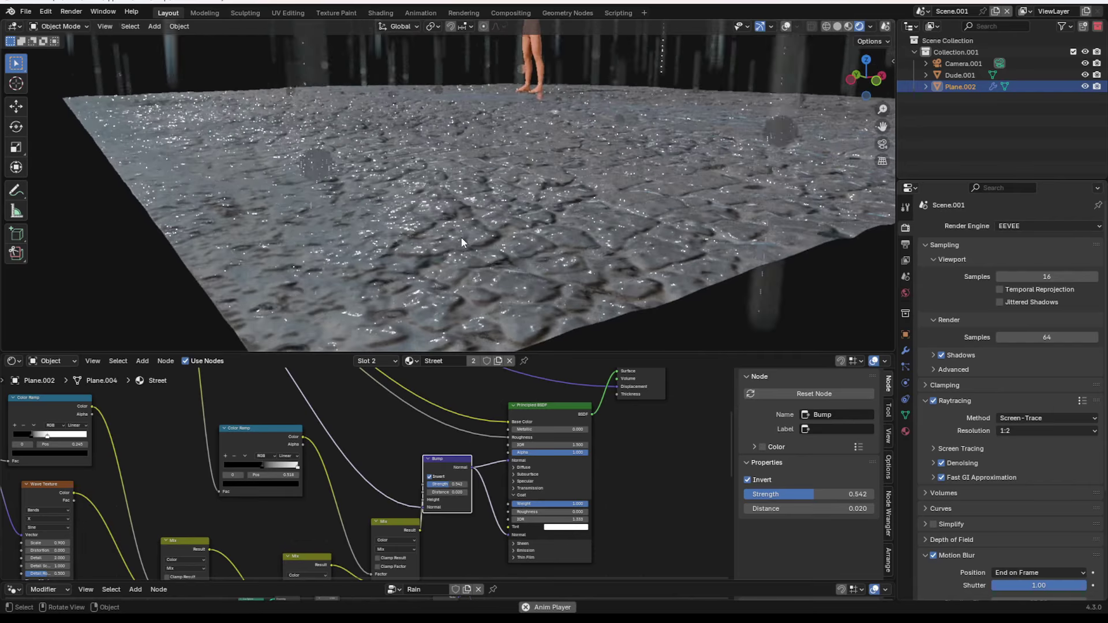
Duplicate the Bump node, place the copy below the original, and feed it from the last Mix node's Result
{"action": "mouse_move", "coordinate": [439, 459]}
{"action": "left_mouse_down"}
{"action": "mouse_move", "coordinate": [430, 448]}
{"action": "mouse_move", "coordinate": [446, 449]}
{"action": "left_mouse_up"}
{"action": "scroll", "coordinate": [448, 455], "scroll_direction": "down", "scroll_amount": 2}
{"action": "middle_click_drag", "start_coordinate": [448, 458], "coordinate": [444, 450]}
{"action": "key", "text": "shift+d"}
{"action": "left_click", "coordinate": [439, 509]}
{"action": "left_click_drag", "start_coordinate": [418, 511], "coordinate": [429, 531]}
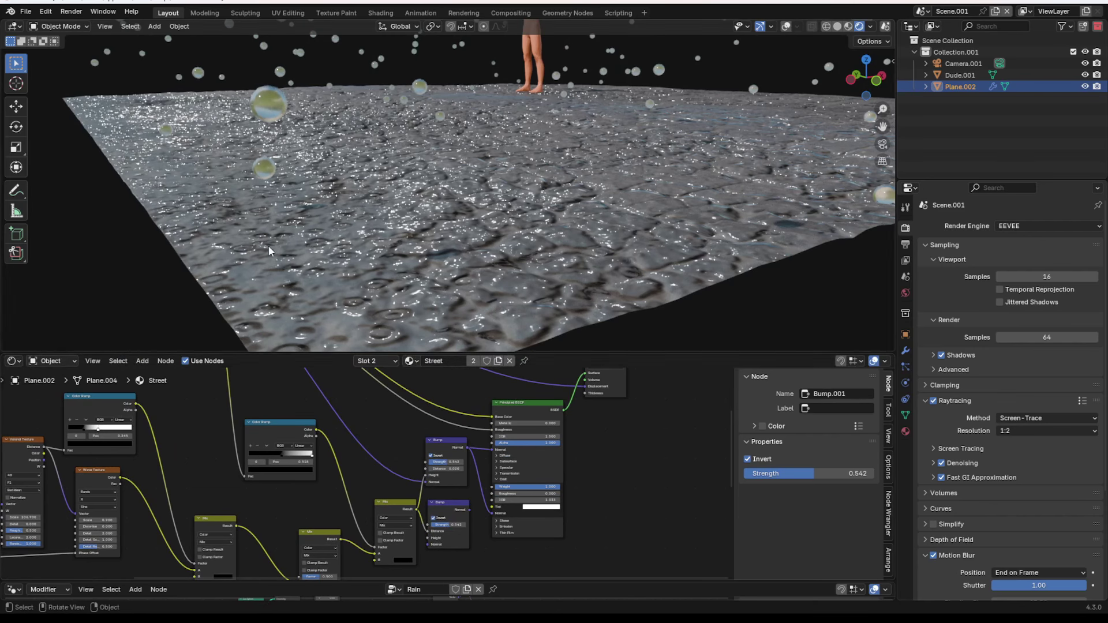
Tidy the Bump and Mix nodes, link the duplicate Bump's Normal to the Coat Normal, and play the animation to check
{"action": "left_click_drag", "start_coordinate": [437, 449], "coordinate": [435, 448]}
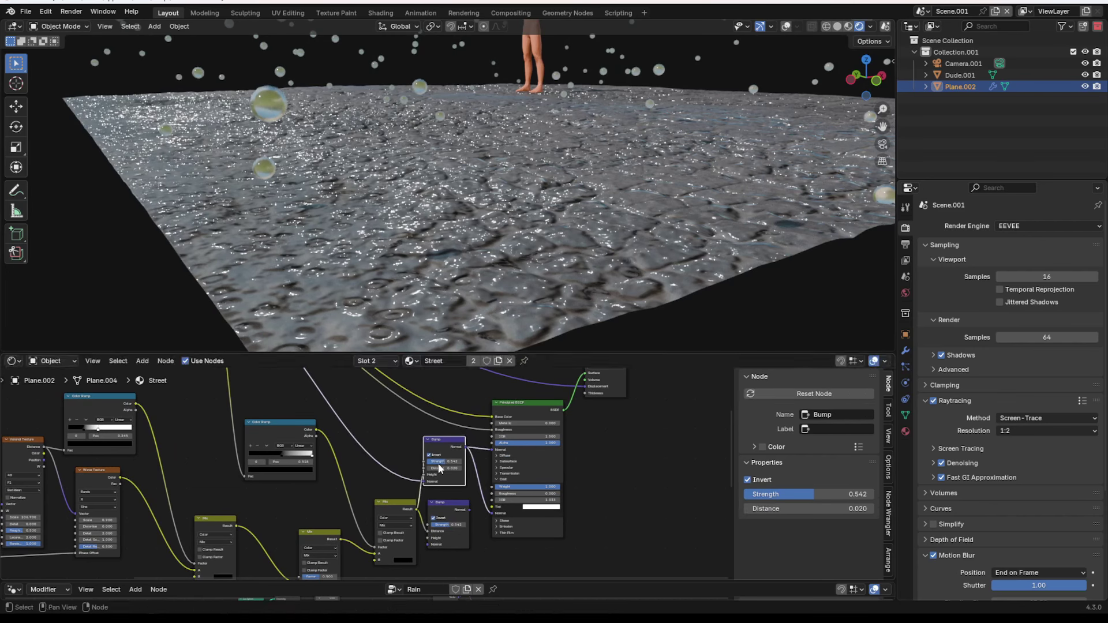
{"action": "left_click", "coordinate": [443, 513]}
{"action": "left_click_drag", "start_coordinate": [441, 509], "coordinate": [435, 504]}
{"action": "left_click_drag", "start_coordinate": [389, 507], "coordinate": [375, 497]}
{"action": "left_click_drag", "start_coordinate": [461, 503], "coordinate": [492, 513]}
{"action": "middle_click_drag", "start_coordinate": [474, 286], "coordinate": [473, 286]}
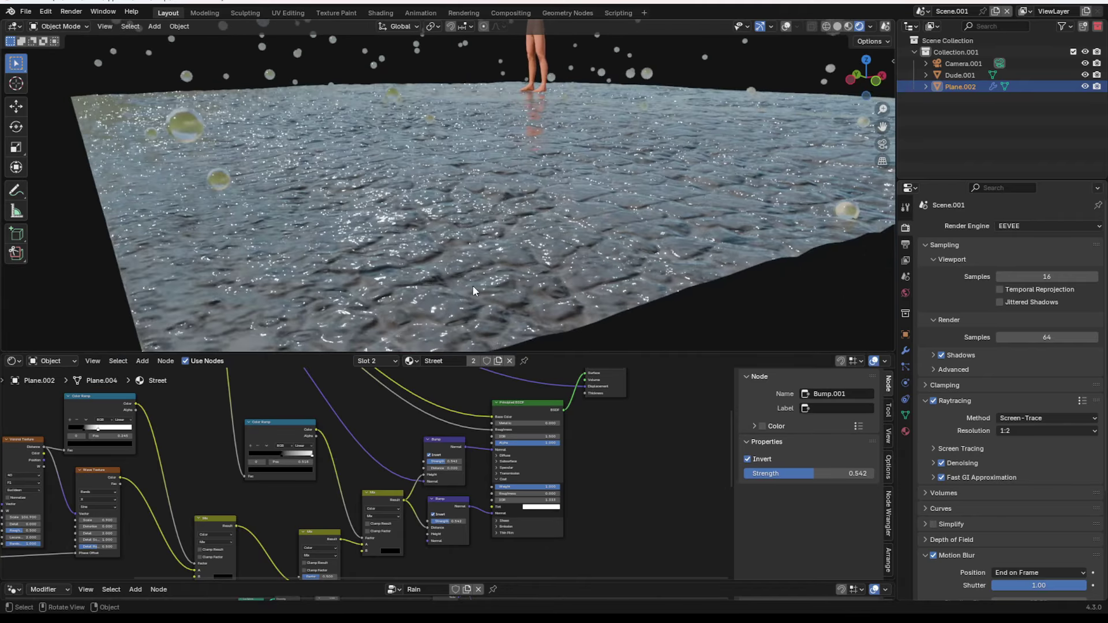
{"action": "key", "text": "space"}
{"action": "middle_click_drag", "start_coordinate": [516, 247], "coordinate": [544, 265]}
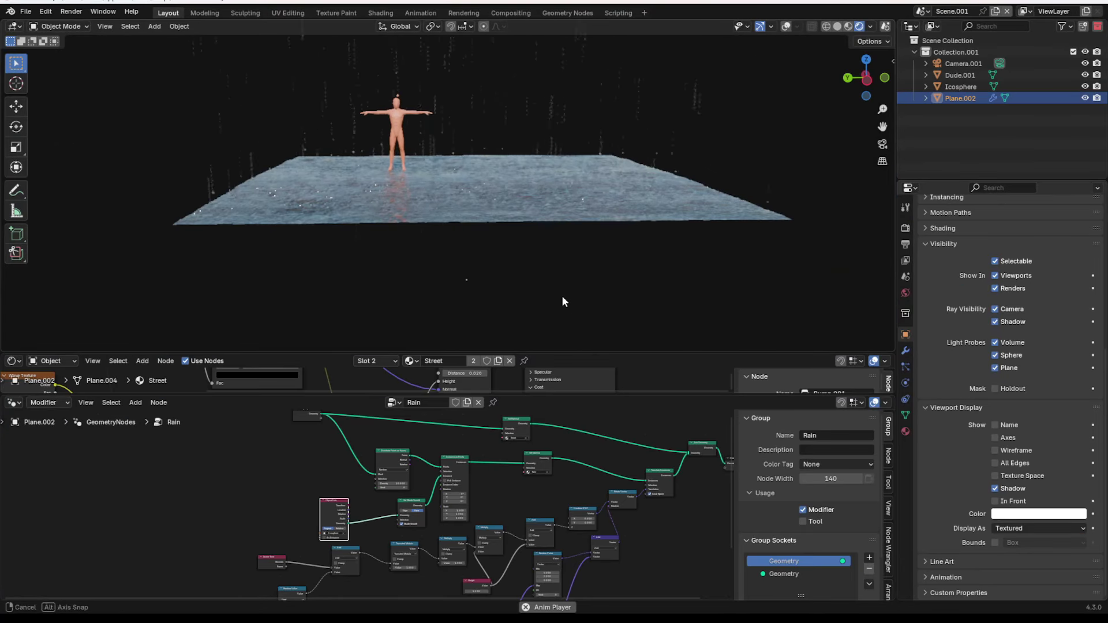
Add a plane mesh, isolate it in local view and rotate its geometry 90° about Y to stand it upright
{"action": "middle_click_drag", "start_coordinate": [563, 297], "coordinate": [563, 297]}
{"action": "key", "text": "shift+a"}
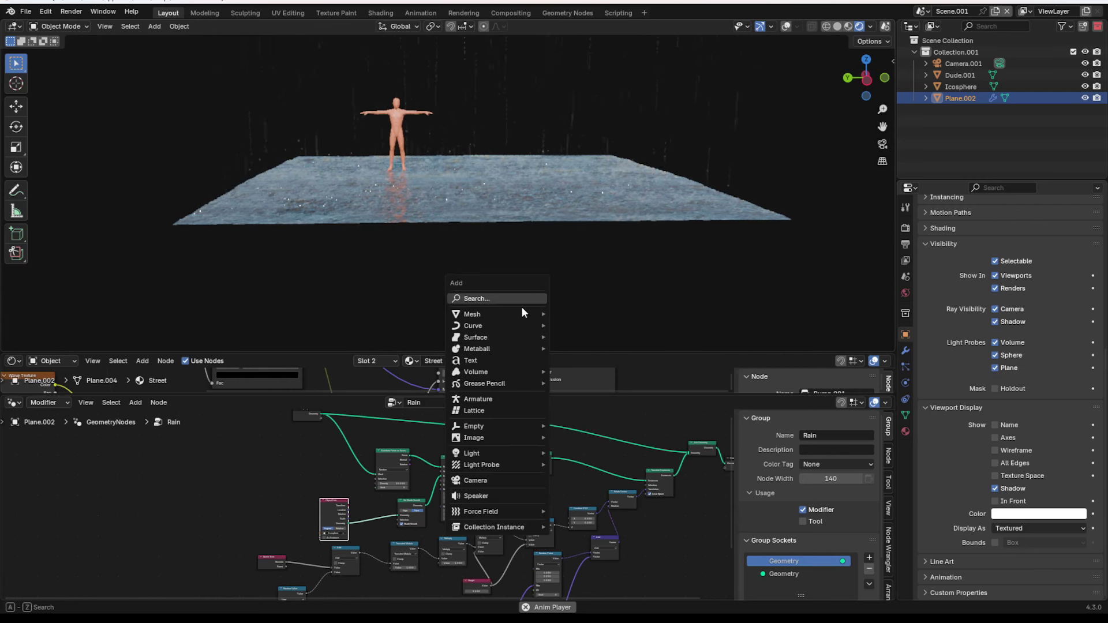
{"action": "mouse_move", "coordinate": [515, 314]}
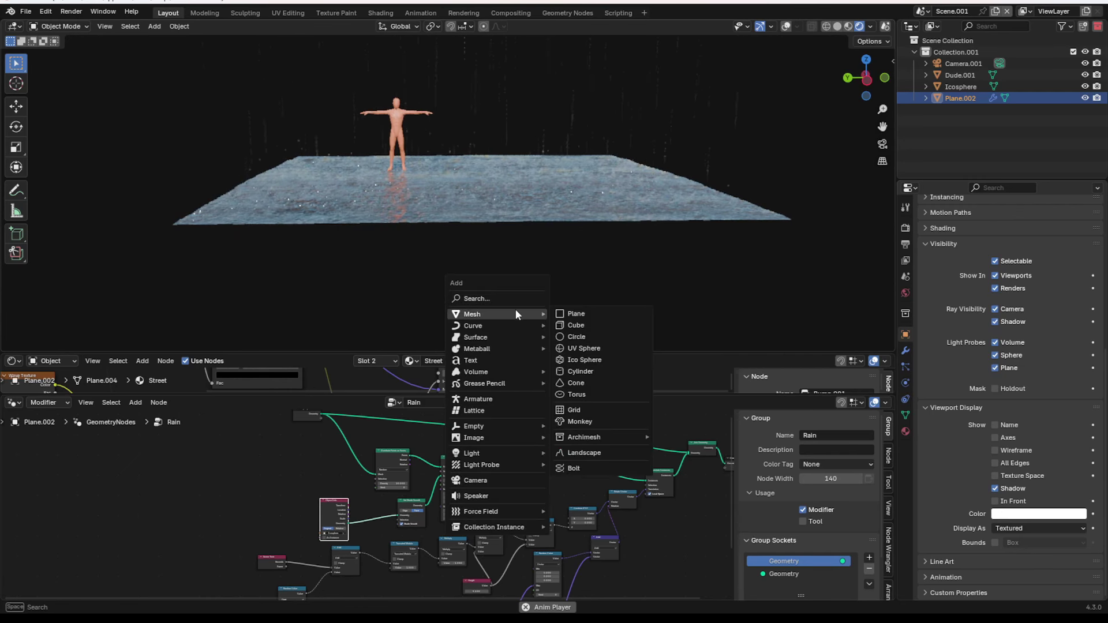
{"action": "left_click", "coordinate": [571, 313]}
{"action": "key", "text": "KP_Divide"}
{"action": "key", "text": "Tab"}
{"action": "key", "text": "r"}
{"action": "key", "text": "x"}
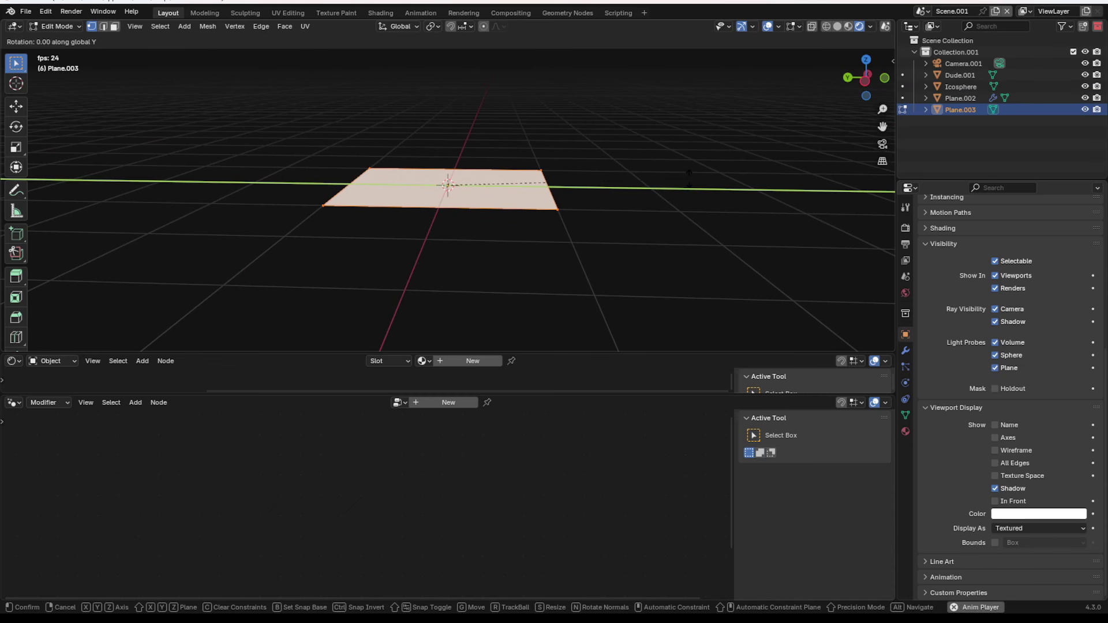
{"action": "key", "text": "9"}
{"action": "key", "text": "0"}
{"action": "key", "text": "Return"}
{"action": "middle_click_drag", "start_coordinate": [687, 178], "coordinate": [224, 94]}
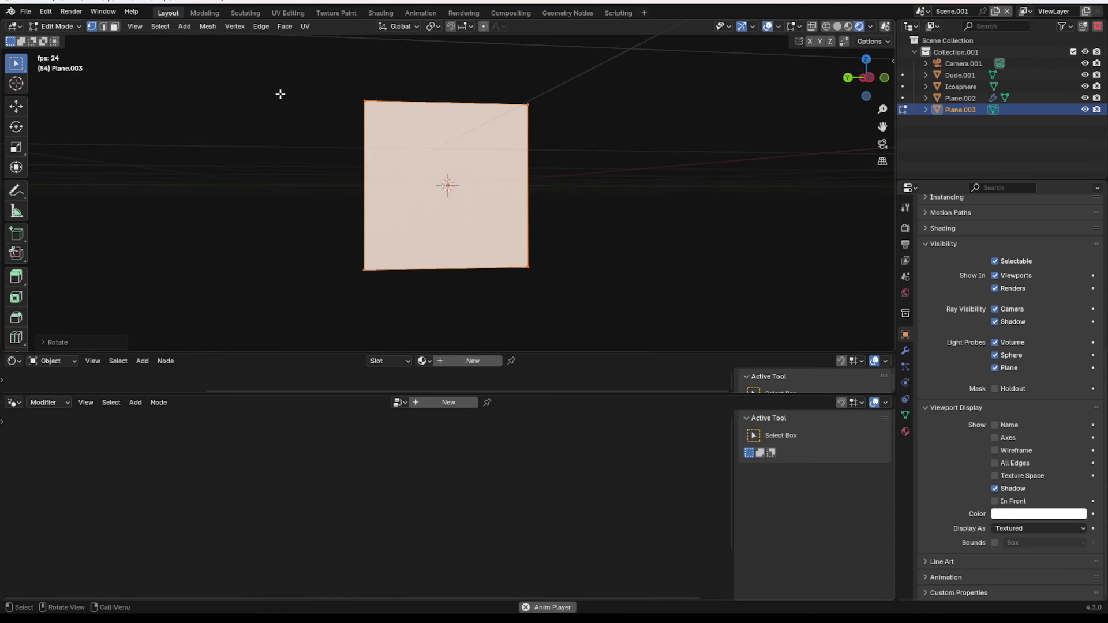
Subdivide the upright plane's upper edge and lower the new midpoint along Z almost to the base, forming a V shape
{"action": "left_click", "coordinate": [103, 26]}
{"action": "right_click", "coordinate": [428, 109]}
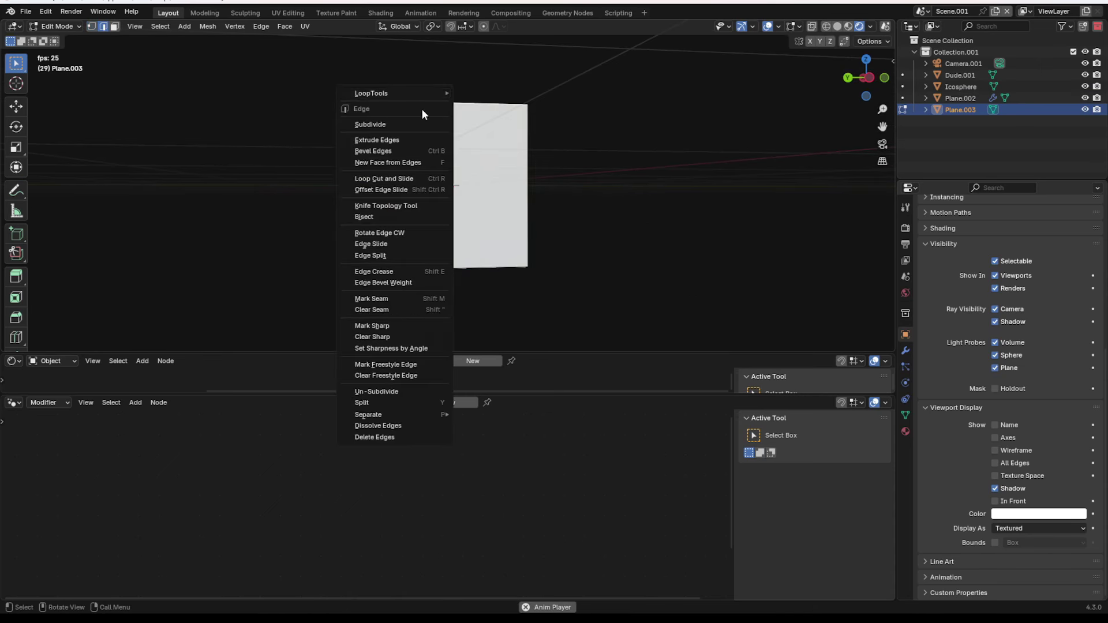
{"action": "left_click", "coordinate": [380, 119]}
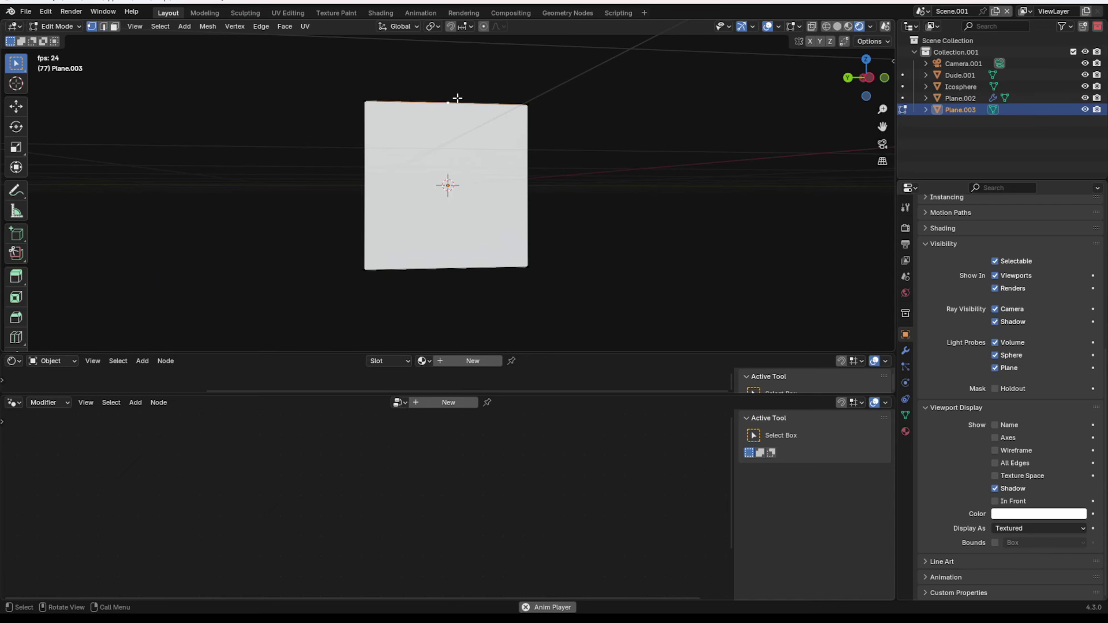
{"action": "key", "text": "g"}
{"action": "key", "text": "z"}
{"action": "left_click", "coordinate": [485, 256]}
Scale the V shape's two base corners inward along Y by about 0.36 to taper both prongs
{"action": "left_click", "coordinate": [536, 275]}
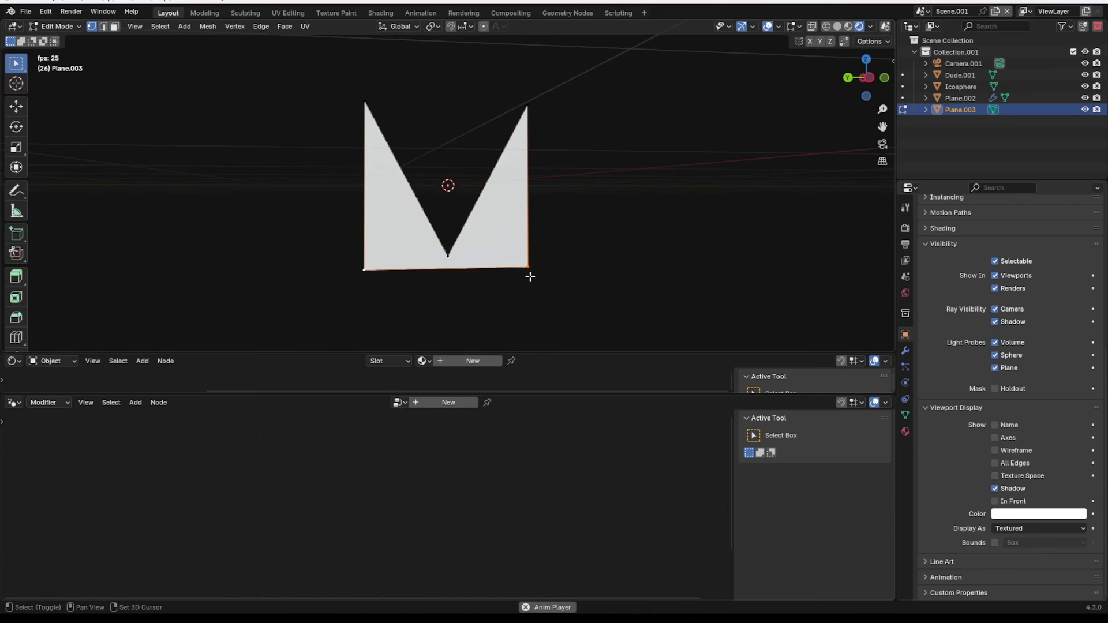
{"action": "key", "text": "s"}
{"action": "key", "text": "x"}
{"action": "key", "text": "y"}
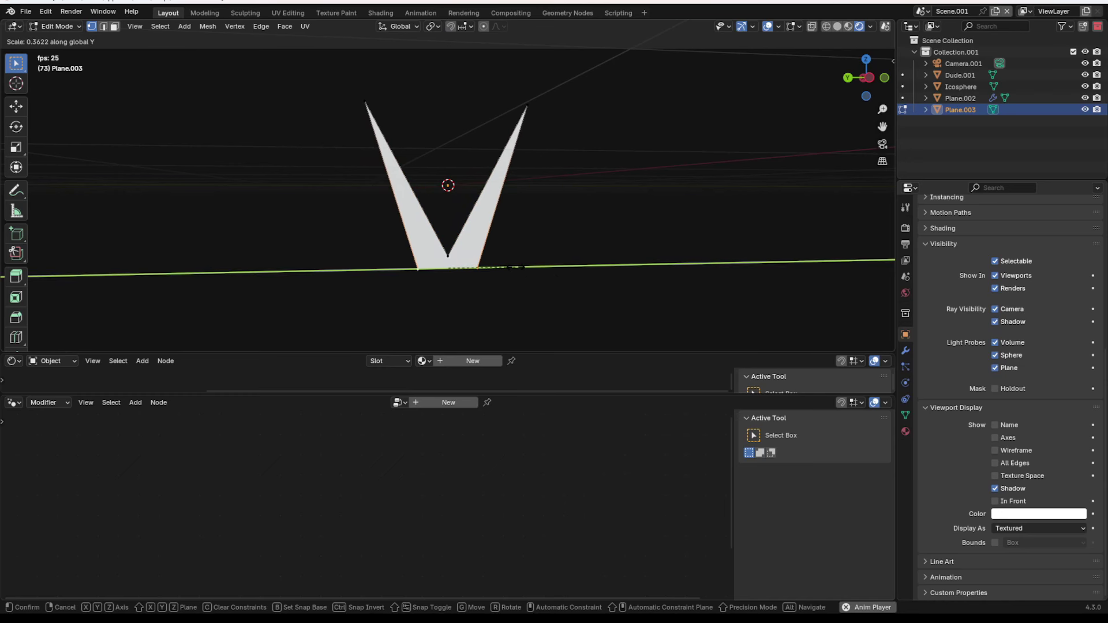
{"action": "left_click", "coordinate": [515, 266]}
{"action": "key", "text": "Tab"}
{"action": "scroll", "coordinate": [515, 265], "scroll_direction": "down", "scroll_amount": 3}
{"action": "scroll", "coordinate": [513, 261], "scroll_direction": "up", "scroll_amount": 3}
Split the V shape at its centre and knife a cut across each prong roughly halfway up
{"action": "key", "text": "Tab"}
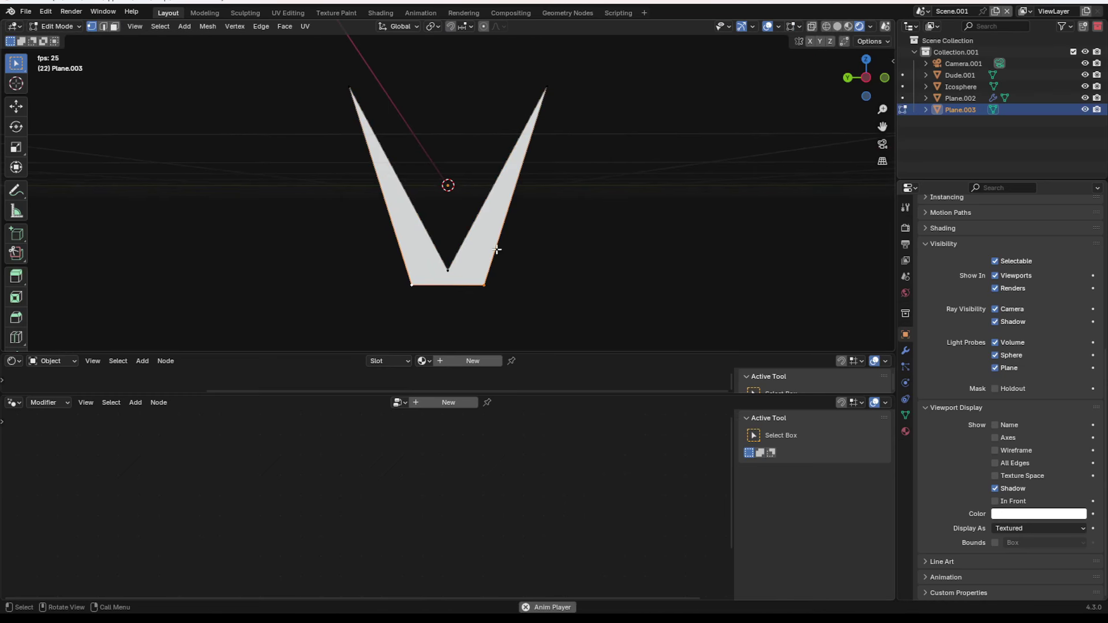
{"action": "key", "text": "k"}
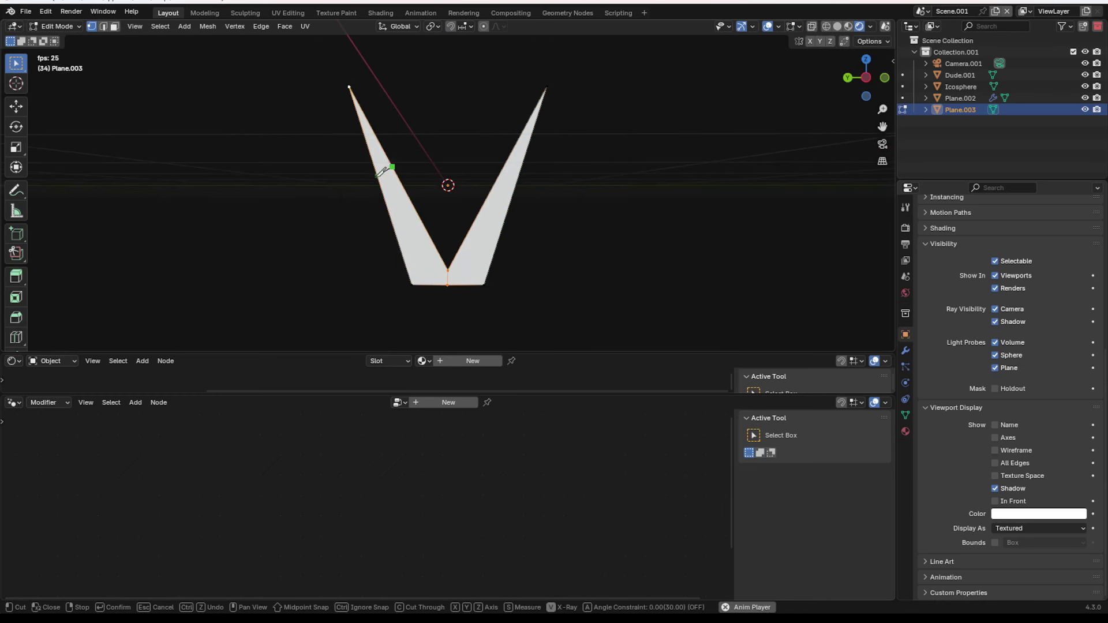
{"action": "key", "text": "Return"}
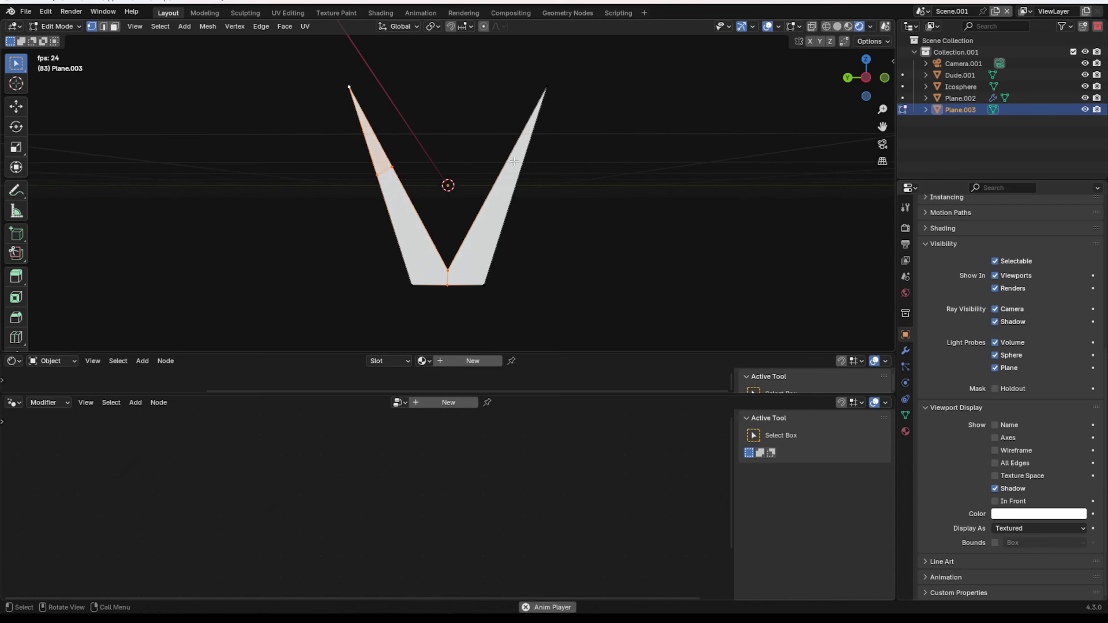
{"action": "key", "text": "k"}
{"action": "key", "text": "Return"}
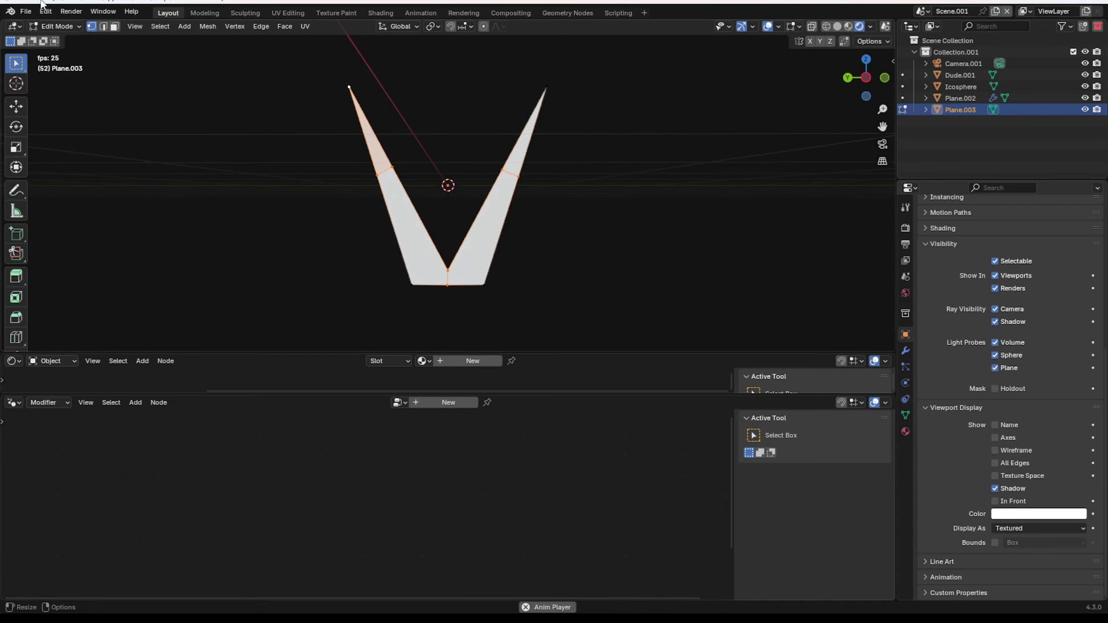
Scale the two prong tips apart and lower them along Z by about 0.17 m to bend the prongs outward
{"action": "left_click", "coordinate": [544, 88], "text": "shift"}
{"action": "key", "text": "s"}
{"action": "left_click", "coordinate": [621, 98]}
{"action": "key", "text": "g"}
{"action": "key", "text": "z"}
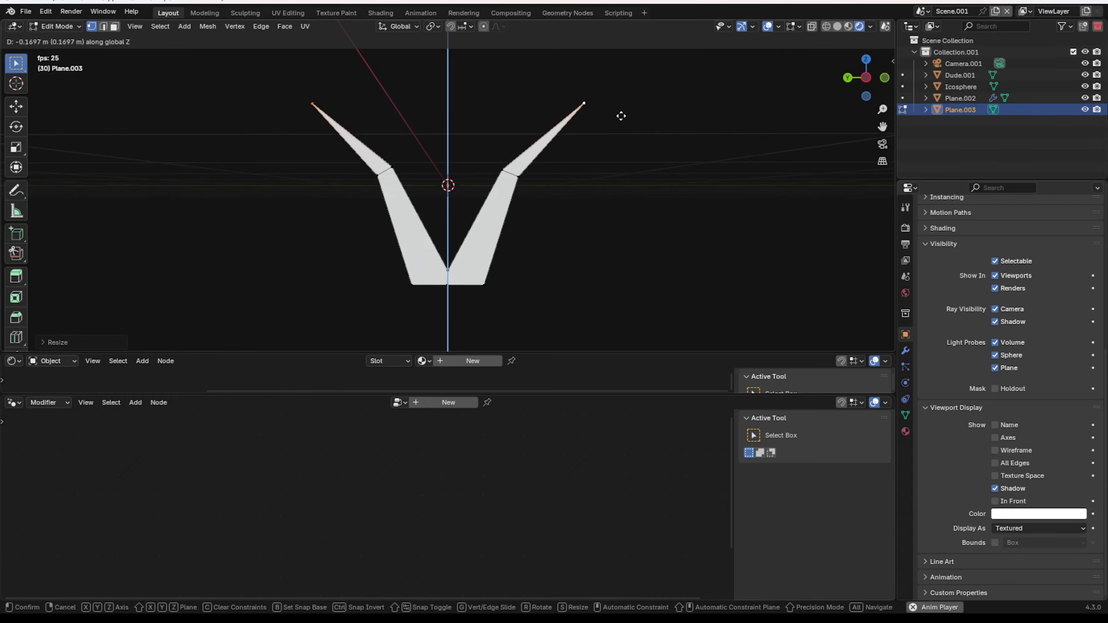
{"action": "left_click", "coordinate": [621, 118]}
{"action": "key", "text": "Tab"}
{"action": "scroll", "coordinate": [504, 136], "scroll_direction": "down", "scroll_amount": 2}
{"action": "scroll", "coordinate": [502, 143], "scroll_direction": "up", "scroll_amount": 4}
Duplicate the whole pronged shape and rotate the copy 90° about Z to form a cross
{"action": "key", "text": "Tab"}
{"action": "scroll", "coordinate": [503, 146], "scroll_direction": "down", "scroll_amount": 5}
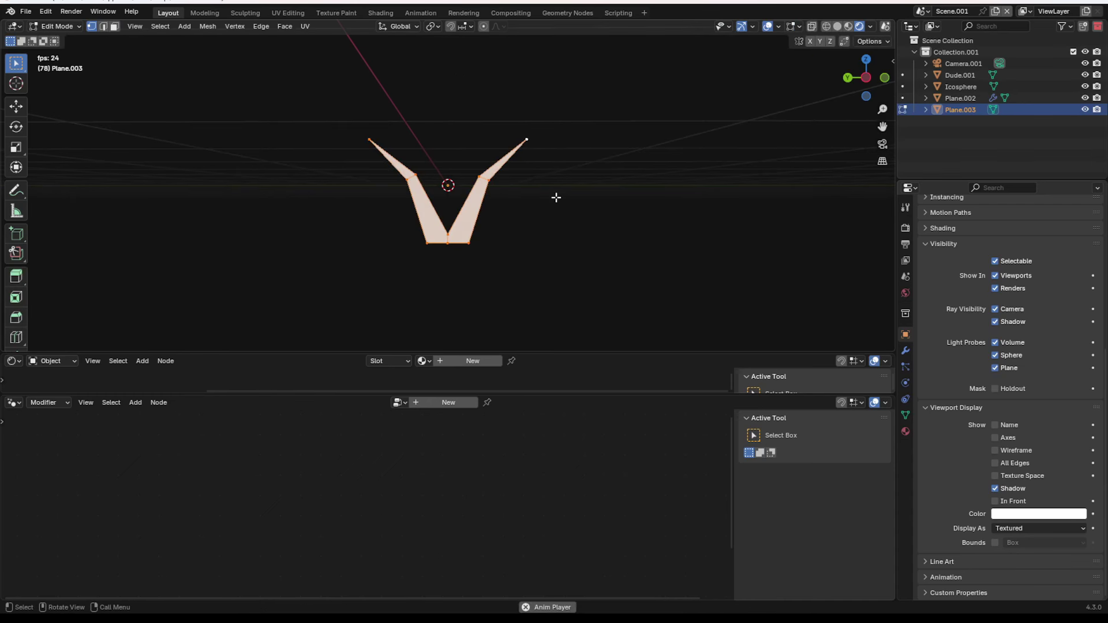
{"action": "type", "text": "rz90"}
{"action": "key", "text": "Return"}
{"action": "middle_click_drag", "start_coordinate": [556, 196], "coordinate": [624, 227]}
Duplicate the crossed prongs and rotate the copy about Z to fill the gaps, completing the crown-shaped splash mesh
{"action": "key", "text": "r"}
{"action": "key", "text": "z"}
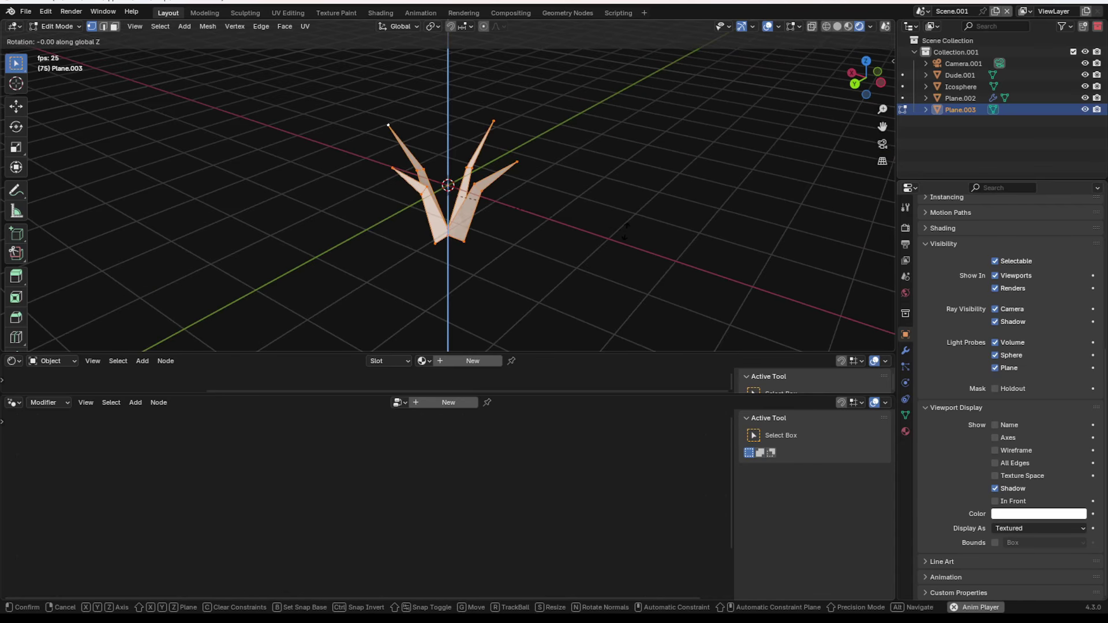
{"action": "left_click", "coordinate": [625, 231]}
{"action": "key", "text": "shift+d"}
{"action": "key", "text": "r"}
{"action": "key", "text": "z"}
{"action": "left_click", "coordinate": [557, 223]}
{"action": "key", "text": "Tab"}
{"action": "left_click", "coordinate": [555, 224]}
{"action": "scroll", "coordinate": [537, 234], "scroll_direction": "down", "scroll_amount": 5}
{"action": "middle_click_drag", "start_coordinate": [537, 233], "coordinate": [352, 206]}
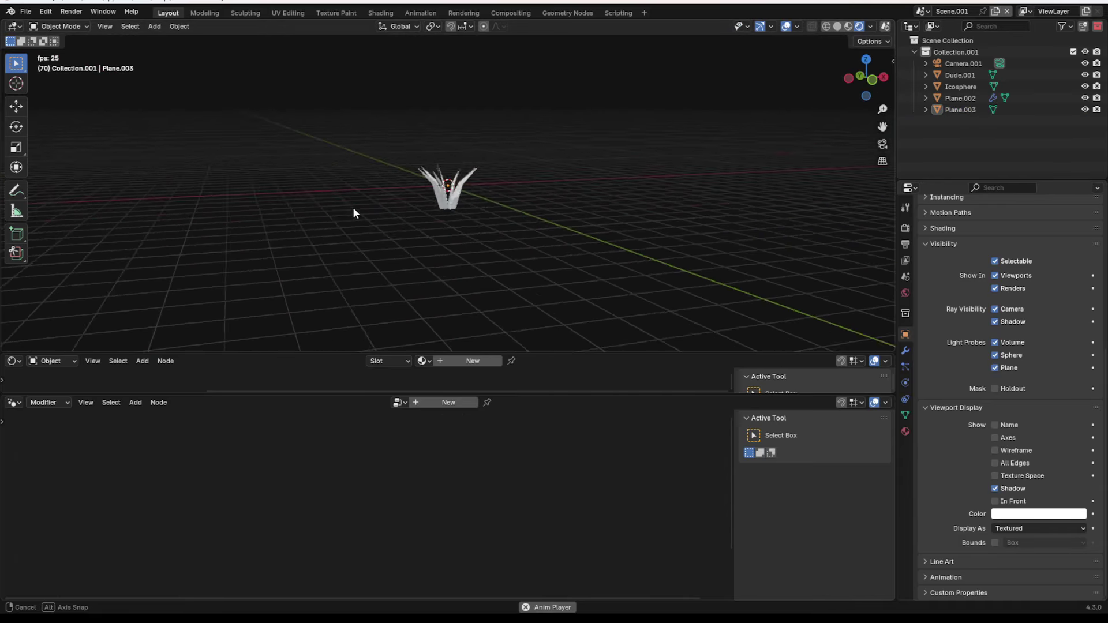
Give the splash mesh a new material and enlarge the shader editor to frame its nodes
{"action": "scroll", "coordinate": [354, 207], "scroll_direction": "up", "scroll_amount": 4}
{"action": "left_click", "coordinate": [458, 217]}
{"action": "left_click", "coordinate": [905, 432]}
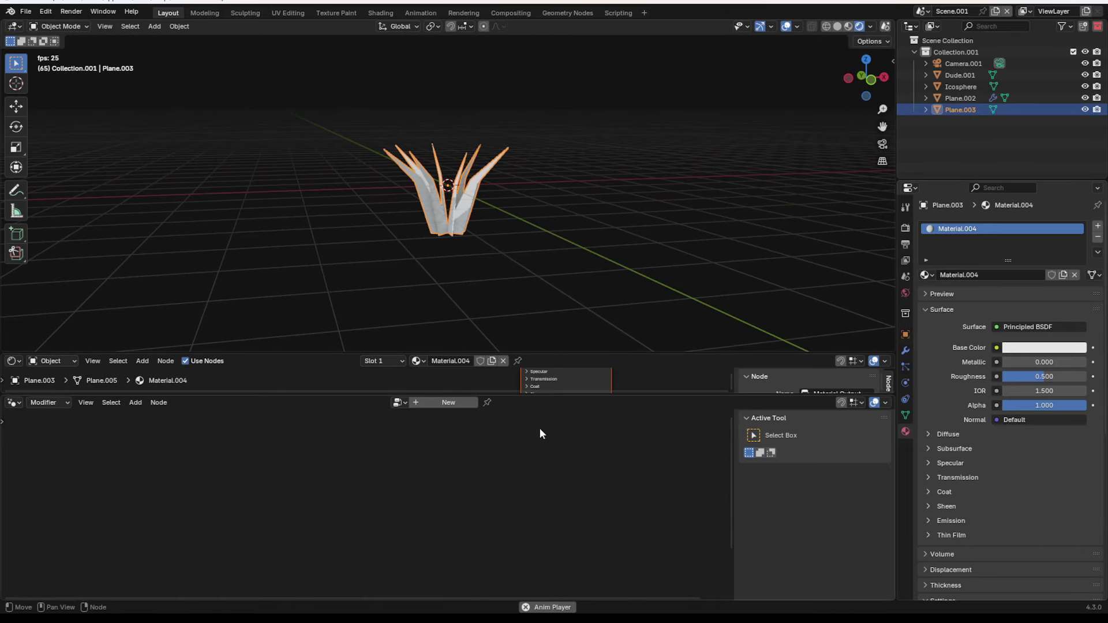
{"action": "left_click_drag", "start_coordinate": [413, 397], "coordinate": [439, 510]}
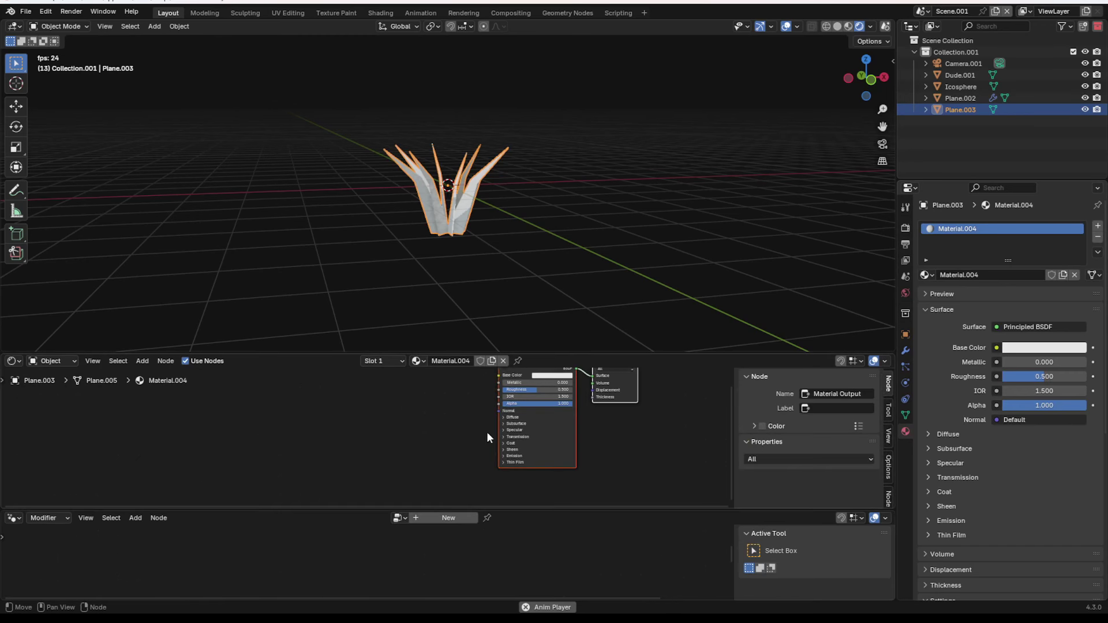
{"action": "key", "text": "Home"}
{"action": "scroll", "coordinate": [457, 435], "scroll_direction": "up", "scroll_amount": 2}
Replace the Principled BSDF with a Glass BSDF linked to the Material Output's Surface and set its IOR to 1.333
{"action": "key", "text": "x"}
{"action": "key", "text": "shift+a"}
{"action": "type", "text": "g"}
{"action": "key", "text": "Return"}
{"action": "left_click", "coordinate": [437, 401]}
{"action": "left_click_drag", "start_coordinate": [499, 417], "coordinate": [574, 418]}
{"action": "middle_click_drag", "start_coordinate": [624, 242], "coordinate": [527, 242]}
{"action": "left_click", "coordinate": [549, 235]}
{"action": "left_click_drag", "start_coordinate": [483, 420], "coordinate": [483, 443]}
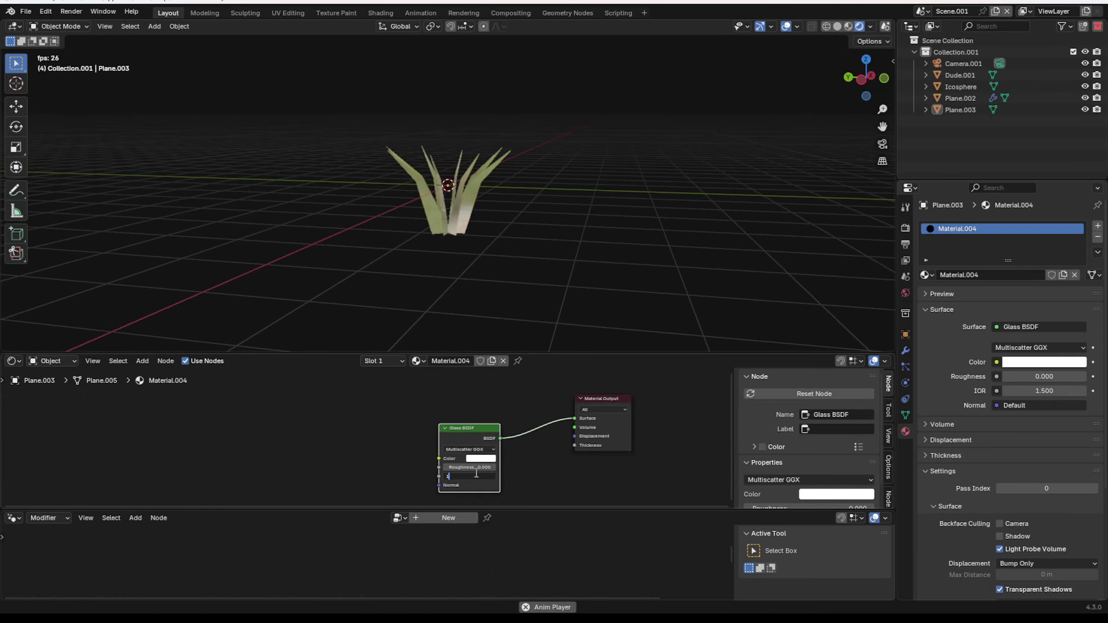
{"action": "key", "text": "Return"}
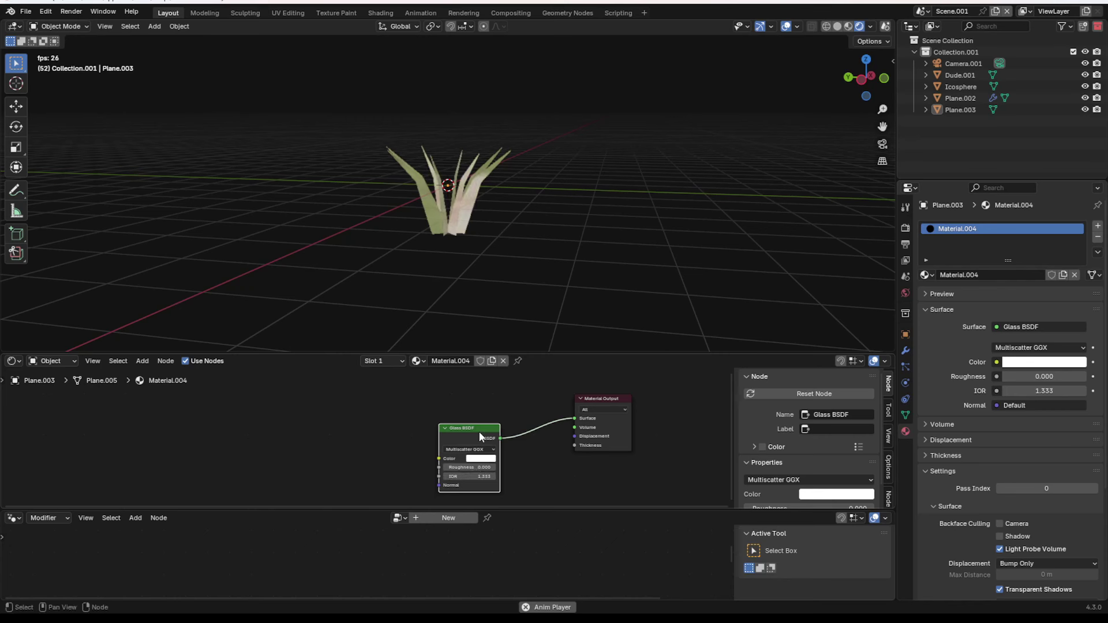
Add a Translucent BSDF above the Glass BSDF and combine the two with a Mix Shader
{"action": "key", "text": "shift+a"}
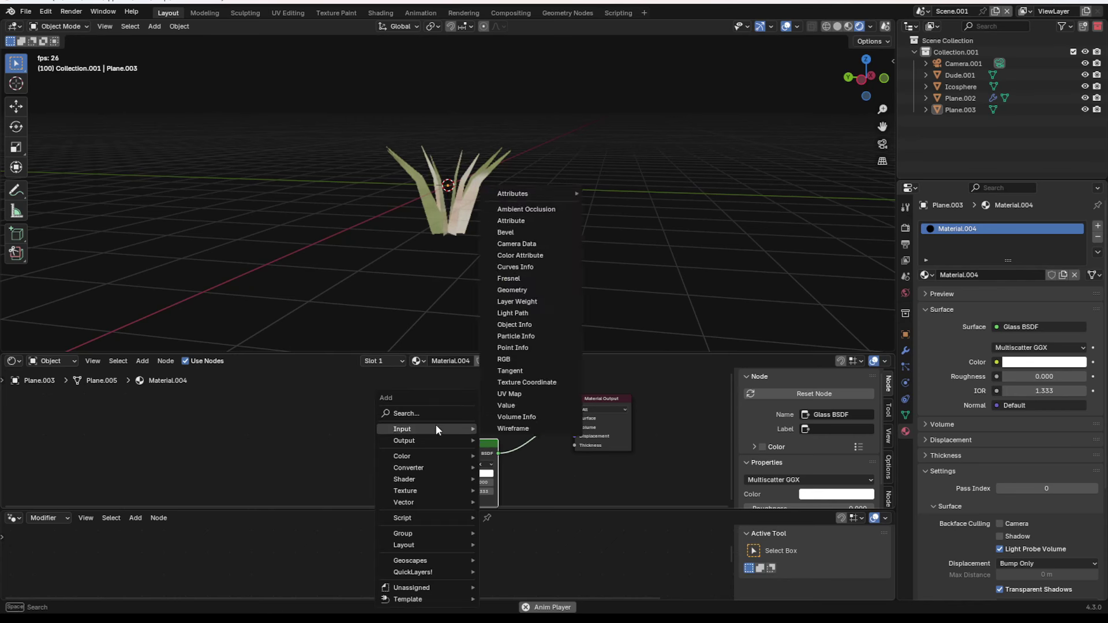
{"action": "type", "text": "tr"}
{"action": "left_click", "coordinate": [468, 432]}
{"action": "left_click", "coordinate": [441, 394]}
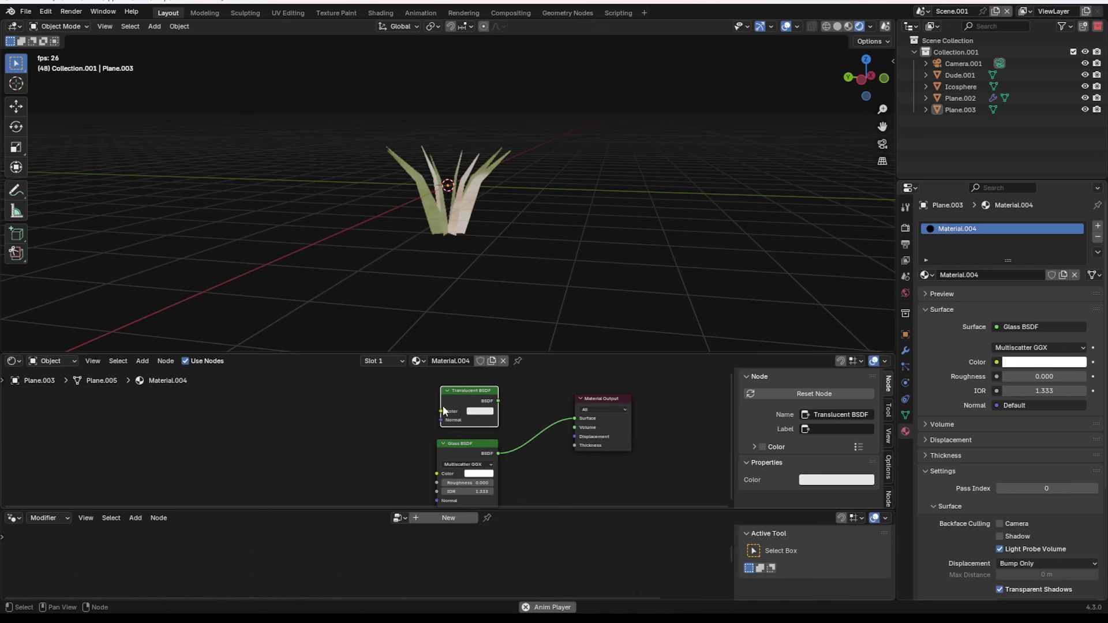
{"action": "left_click", "coordinate": [456, 442], "text": "shift"}
{"action": "key", "text": "ctrl+0"}
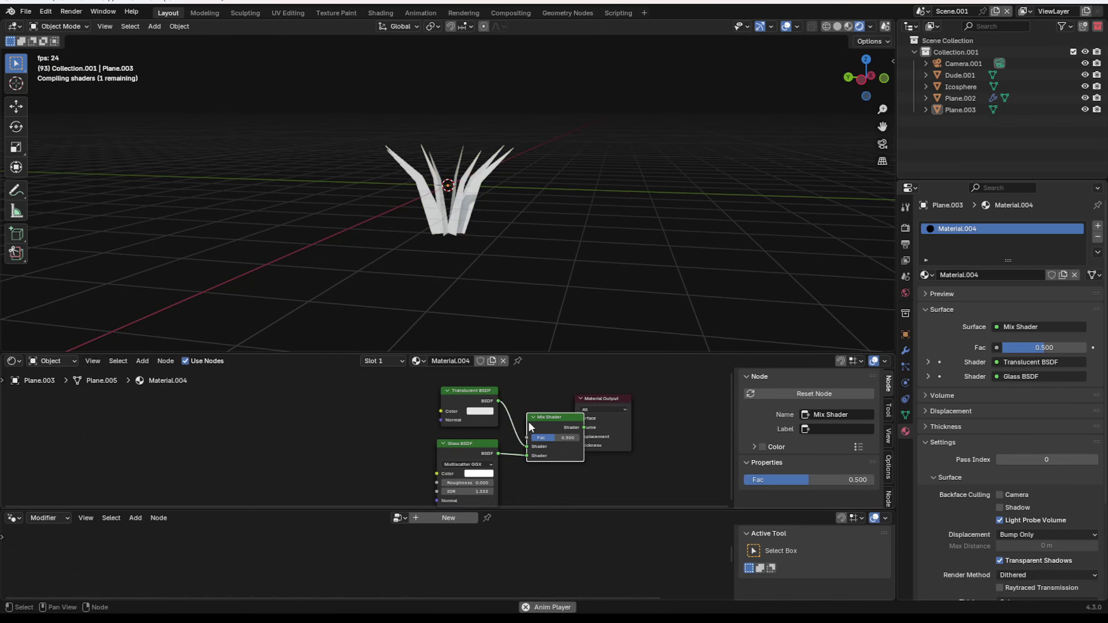
Move the Material Output clear of the Mix Shader and try mix factors of 1.000 and 0.308
{"action": "left_click_drag", "start_coordinate": [555, 431], "coordinate": [575, 431]}
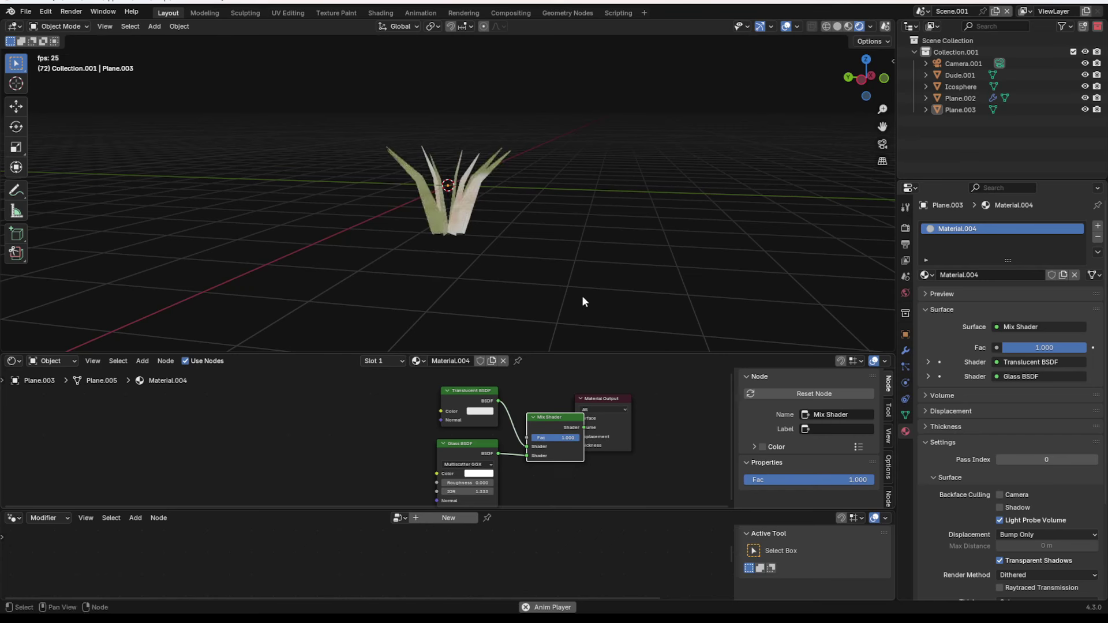
{"action": "left_click_drag", "start_coordinate": [596, 404], "coordinate": [670, 413]}
{"action": "mouse_move", "coordinate": [568, 437]}
{"action": "left_mouse_down"}
{"action": "mouse_move", "coordinate": [529, 438]}
{"action": "mouse_move", "coordinate": [571, 437]}
{"action": "left_mouse_up"}
{"action": "middle_click_drag", "start_coordinate": [419, 256], "coordinate": [469, 254]}
{"action": "scroll", "coordinate": [471, 257], "scroll_direction": "up", "scroll_amount": 3}
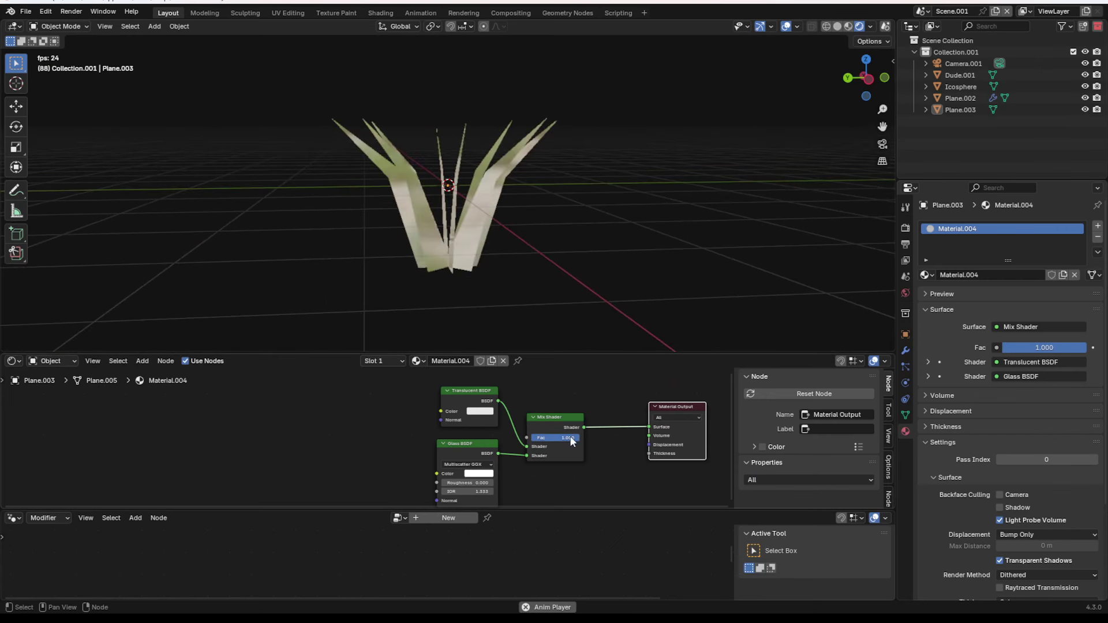
{"action": "left_click_drag", "start_coordinate": [570, 439], "coordinate": [546, 439]}
Replace the Translucent BSDF with a Transparent BSDF in the Mix Shader's first input and set the factor to 0.483
{"action": "left_click", "coordinate": [475, 390]}
{"action": "key", "text": "x"}
{"action": "key", "text": "shift+a"}
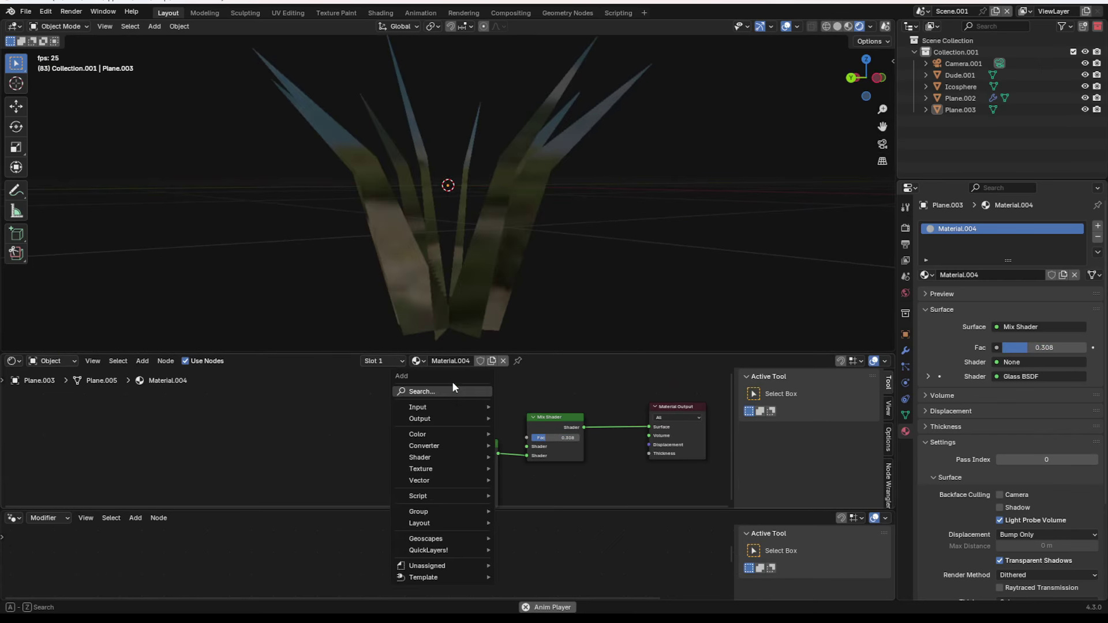
{"action": "type", "text": "tra"}
{"action": "left_click", "coordinate": [508, 417]}
{"action": "left_click", "coordinate": [456, 411]}
{"action": "left_click_drag", "start_coordinate": [483, 408], "coordinate": [554, 437]}
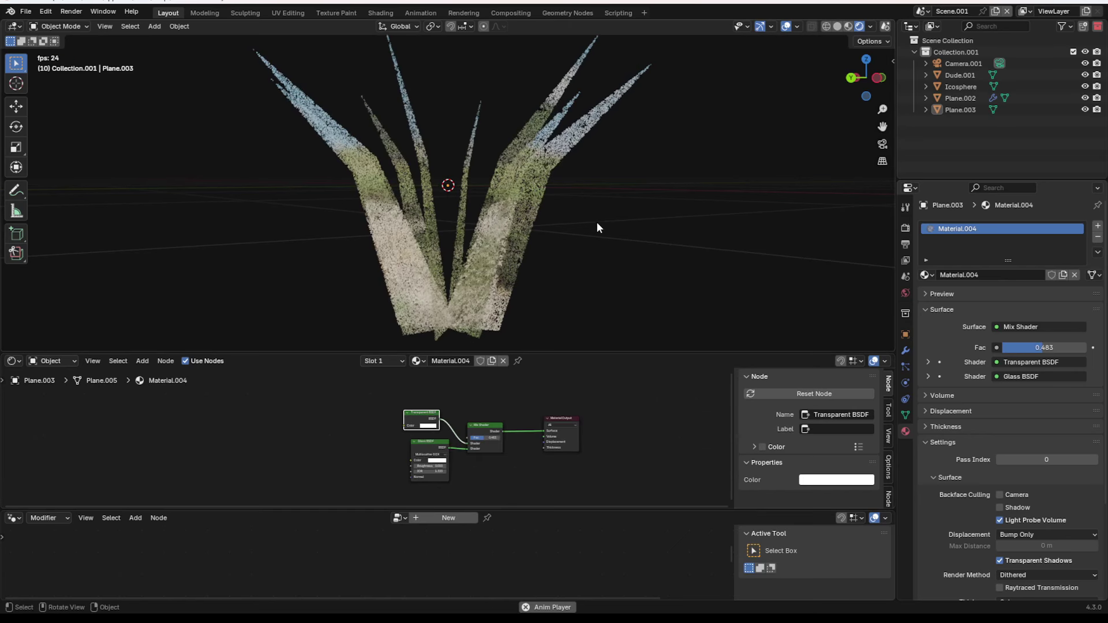
Leave local view and scale the splash mesh's geometry down to a small size against the street plane
{"action": "scroll", "coordinate": [597, 221], "scroll_direction": "down", "scroll_amount": 5}
{"action": "left_click", "coordinate": [465, 233]}
{"action": "scroll", "coordinate": [465, 230], "scroll_direction": "down", "scroll_amount": 4}
{"action": "key", "text": "ctrl+Tab"}
{"action": "left_click", "coordinate": [550, 231]}
{"action": "key", "text": "s"}
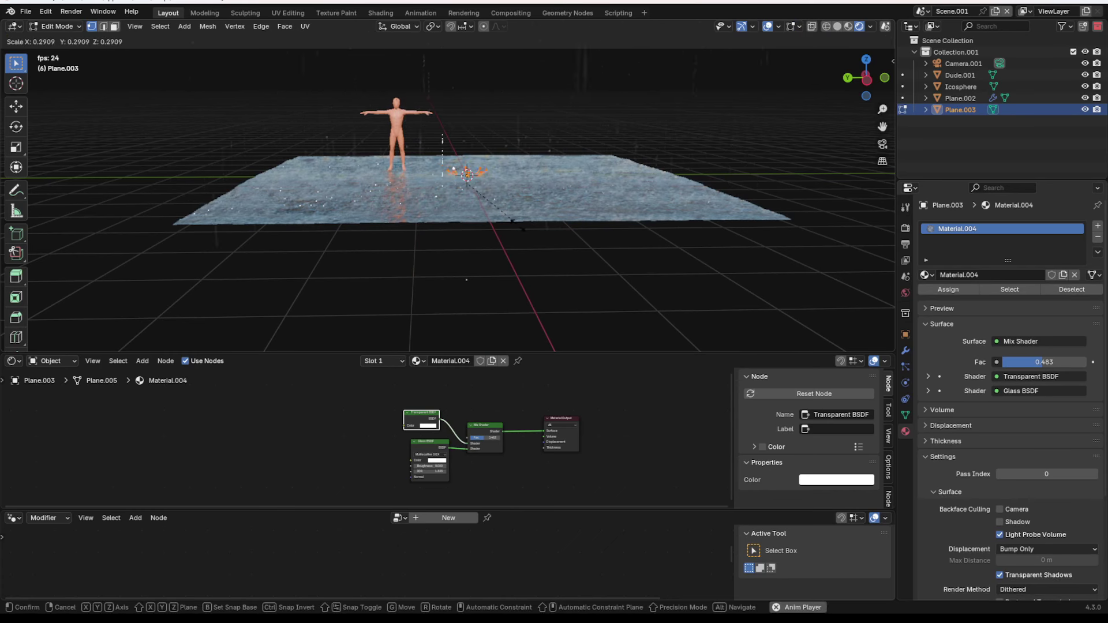
{"action": "left_click", "coordinate": [483, 206]}
Raise the splash geometry along Z until its base sits at the object origin on the street surface
{"action": "scroll", "coordinate": [480, 200], "scroll_direction": "up", "scroll_amount": 8}
{"action": "key", "text": "g"}
{"action": "key", "text": "z"}
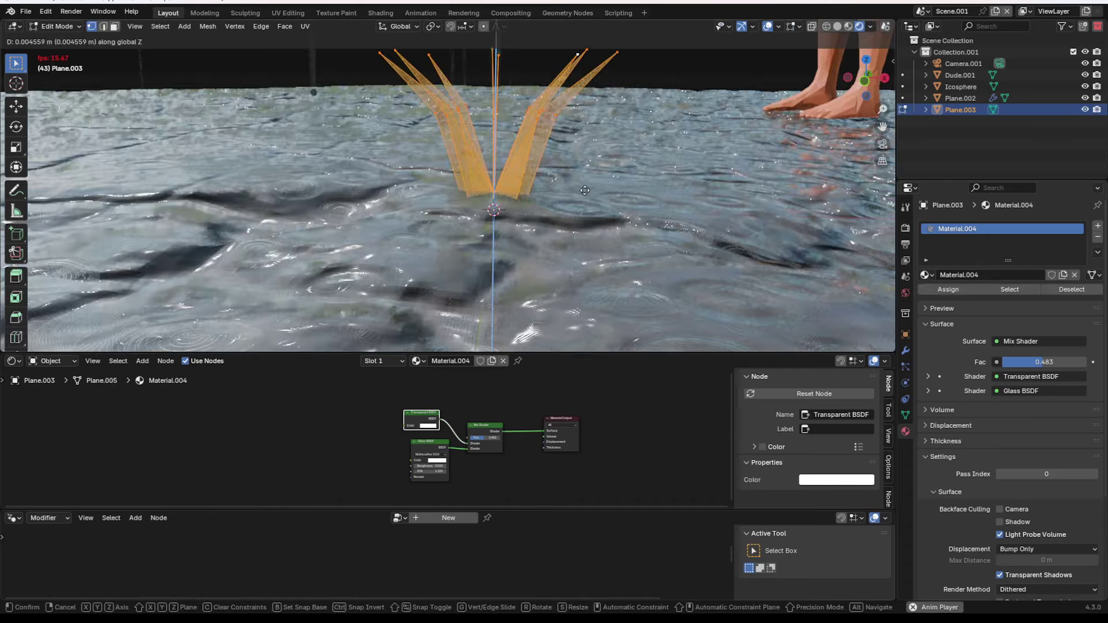
{"action": "left_click", "coordinate": [584, 191]}
{"action": "middle_click_drag", "start_coordinate": [584, 191], "coordinate": [576, 170]}
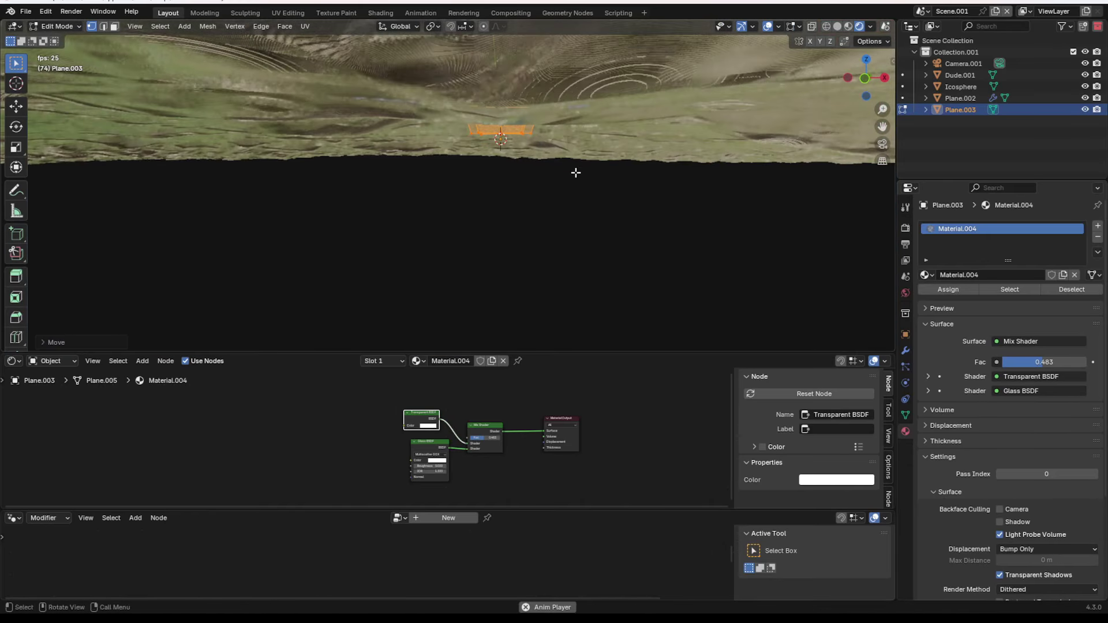
{"action": "key", "text": "g"}
{"action": "key", "text": "z"}
{"action": "left_click", "coordinate": [572, 177]}
{"action": "key", "text": "Tab"}
{"action": "middle_click_drag", "start_coordinate": [428, 151], "coordinate": [573, 192]}
{"action": "scroll", "coordinate": [653, 193], "scroll_direction": "down", "scroll_amount": 8}
{"action": "left_click", "coordinate": [565, 208]}
{"action": "scroll", "coordinate": [498, 176], "scroll_direction": "up", "scroll_amount": 5}
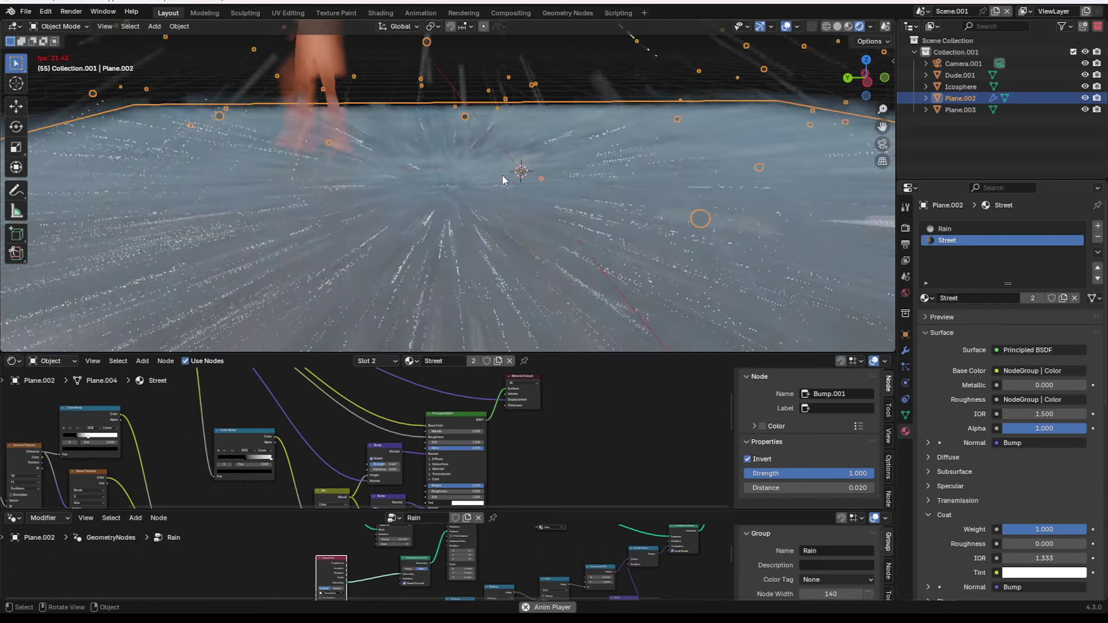
Change the transform pivot point and scale the splash geometry down along Z to make it shorter
{"action": "left_click", "coordinate": [525, 171]}
{"action": "key", "text": "Tab"}
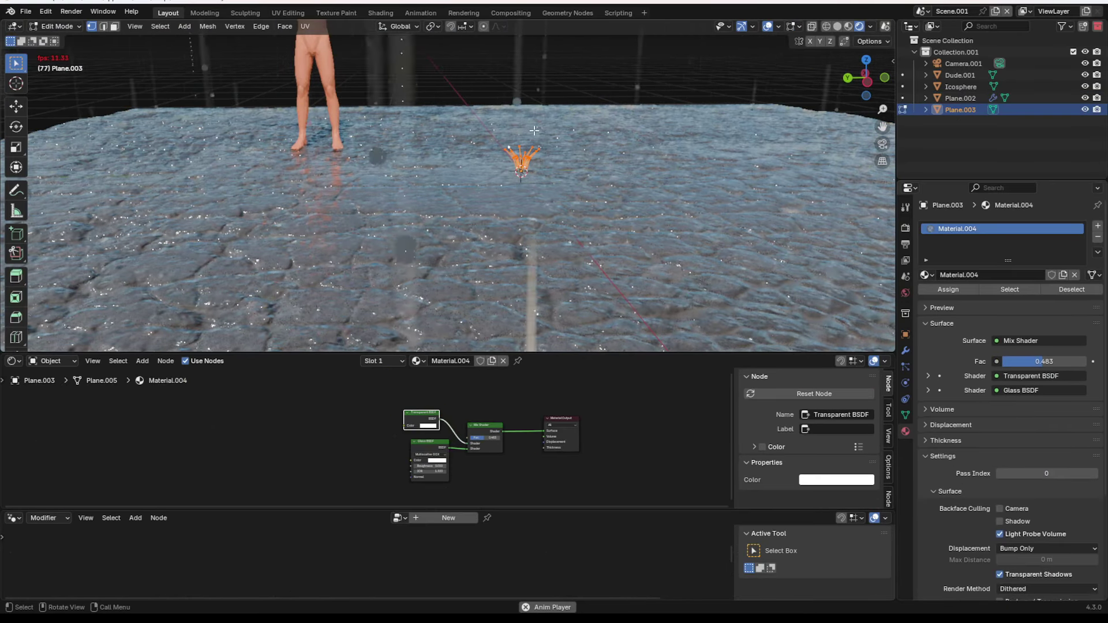
{"action": "left_click", "coordinate": [431, 26]}
{"action": "left_click", "coordinate": [456, 92]}
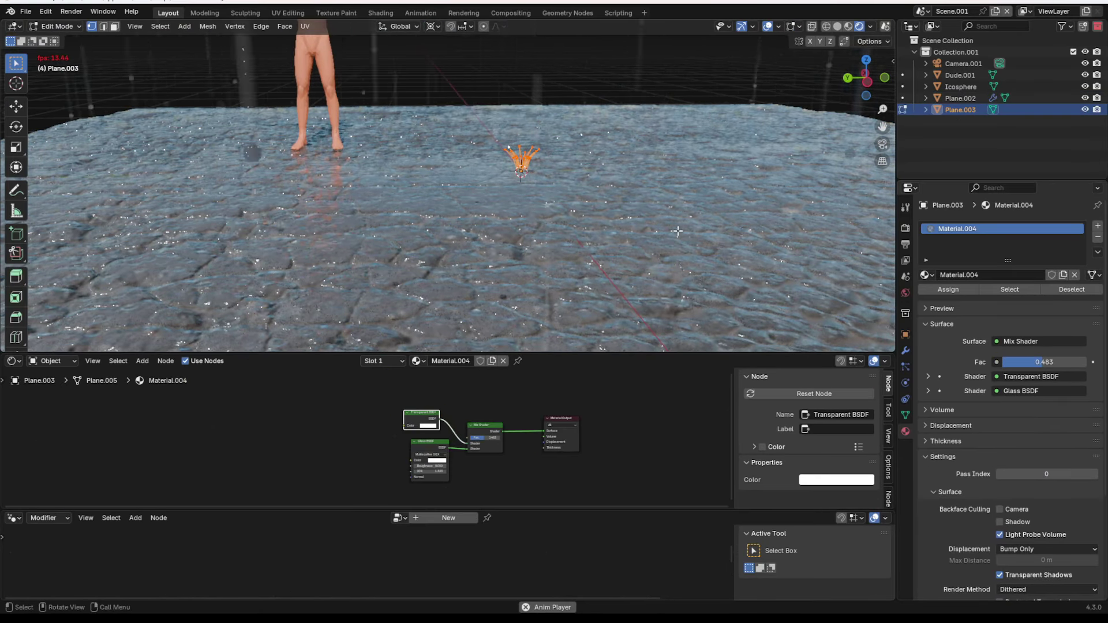
{"action": "key", "text": "s"}
{"action": "key", "text": "z"}
{"action": "left_click", "coordinate": [610, 213]}
{"action": "key", "text": "Tab"}
{"action": "scroll", "coordinate": [607, 213], "scroll_direction": "down", "scroll_amount": 6}
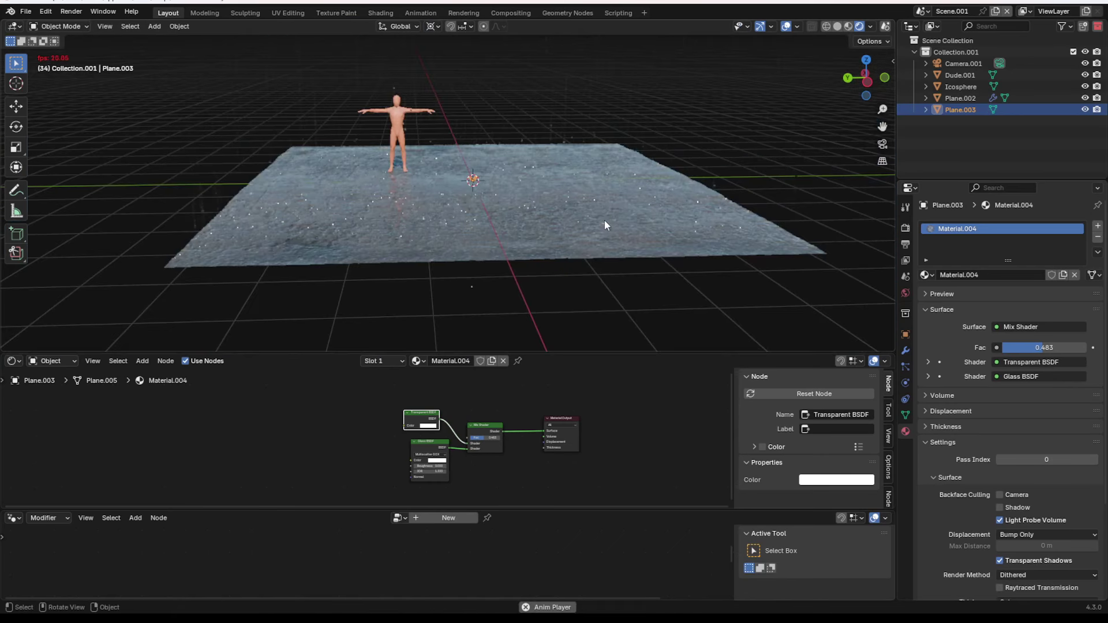
Select the street plane, enlarge the geometry node editor to show its Rain node tree, and stop the animation playback
{"action": "key", "text": "alt+a"}
{"action": "left_click", "coordinate": [494, 180]}
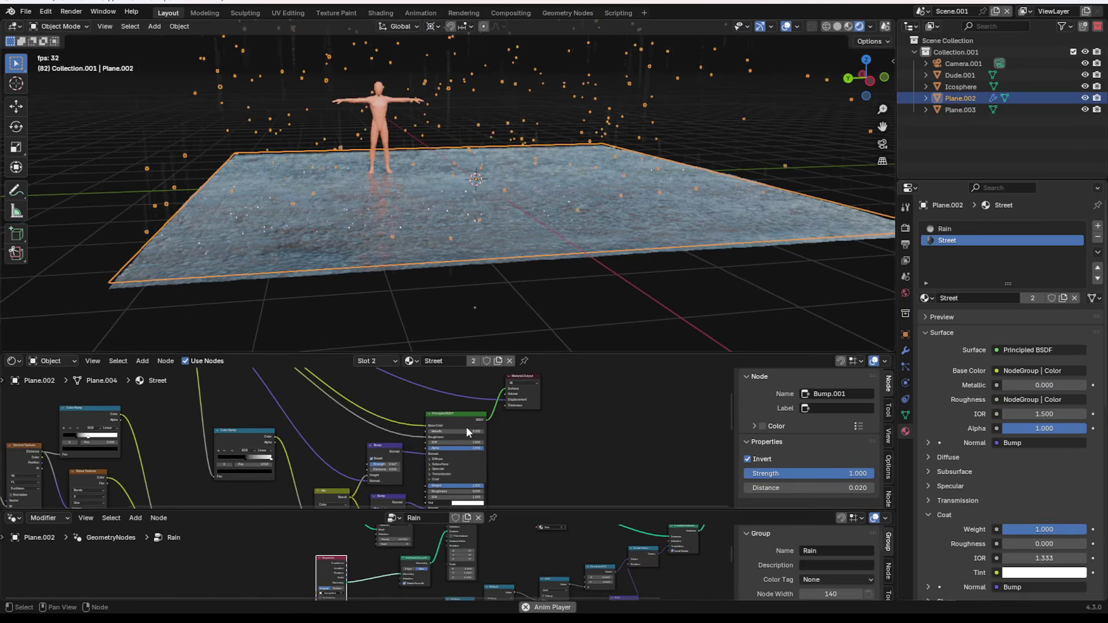
{"action": "left_click_drag", "start_coordinate": [494, 510], "coordinate": [490, 389]}
{"action": "scroll", "coordinate": [549, 444], "scroll_direction": "down", "scroll_amount": 3}
{"action": "middle_click_drag", "start_coordinate": [542, 422], "coordinate": [500, 498]}
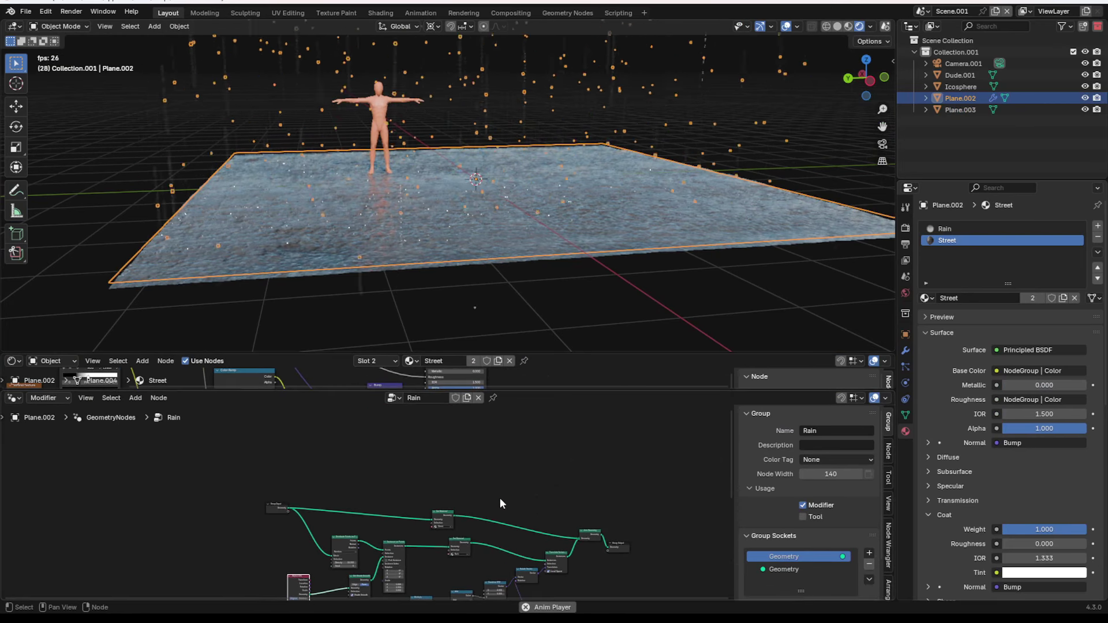
{"action": "scroll", "coordinate": [456, 486], "scroll_direction": "up", "scroll_amount": 3}
{"action": "scroll", "coordinate": [408, 488], "scroll_direction": "up", "scroll_amount": 2}
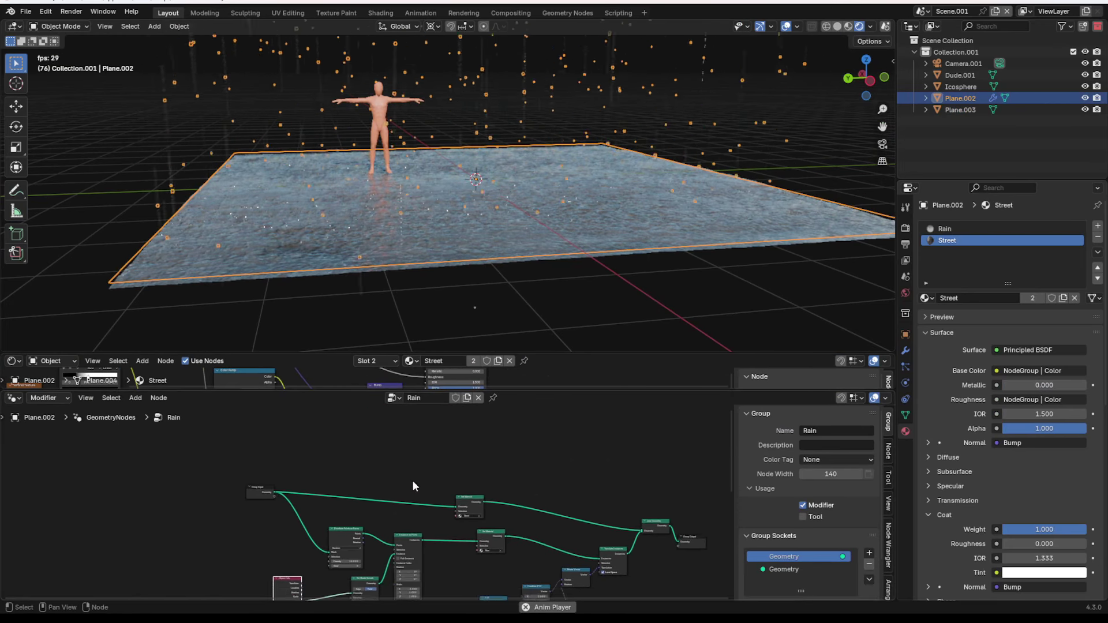
{"action": "key", "text": "space"}
Duplicate the Distribute Points on Faces and Instance on Points nodes with their incoming links, placing the copies above the originals
{"action": "left_click", "coordinate": [345, 537]}
{"action": "scroll", "coordinate": [362, 532], "scroll_direction": "up", "scroll_amount": 1}
{"action": "middle_click_drag", "start_coordinate": [363, 532], "coordinate": [390, 472]}
{"action": "left_click", "coordinate": [461, 491], "text": "shift"}
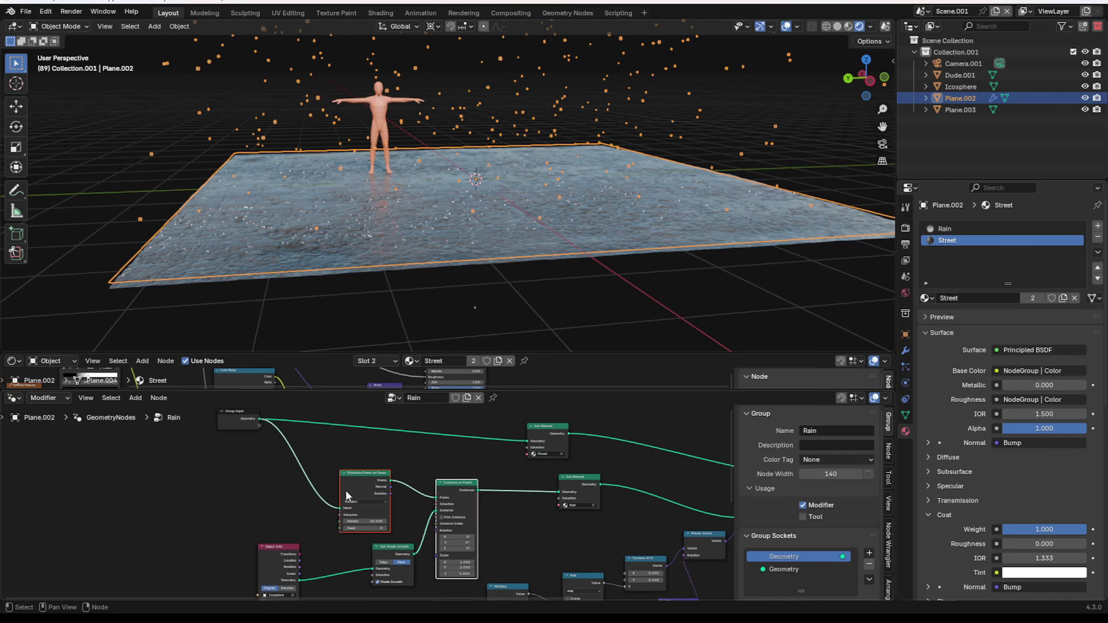
{"action": "middle_click_drag", "start_coordinate": [380, 475], "coordinate": [388, 495]}
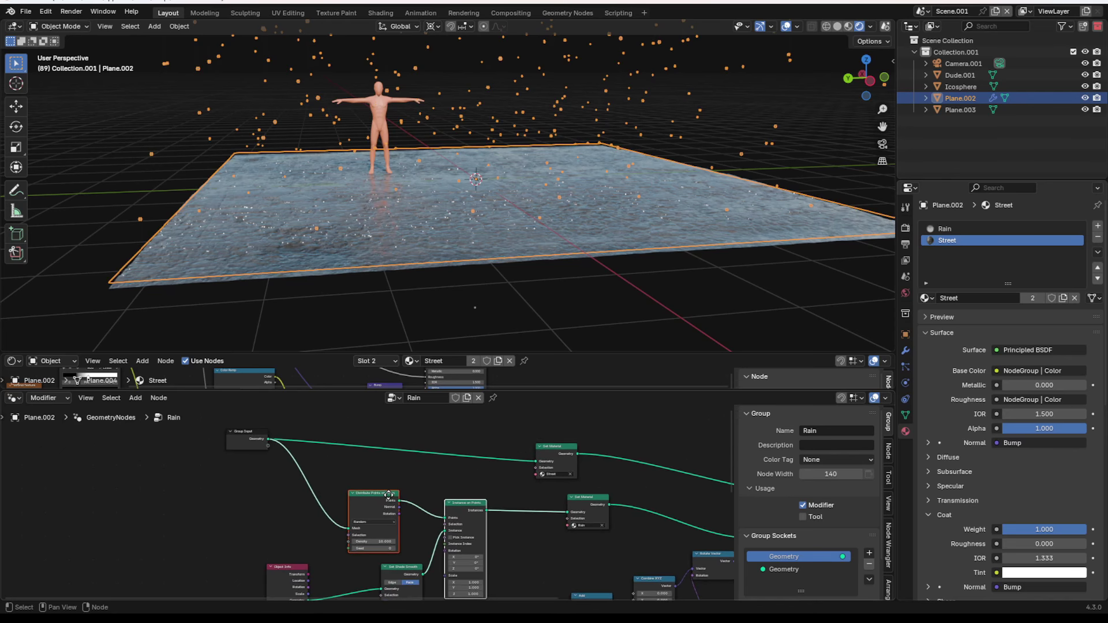
{"action": "key", "text": "ctrl+shift+d"}
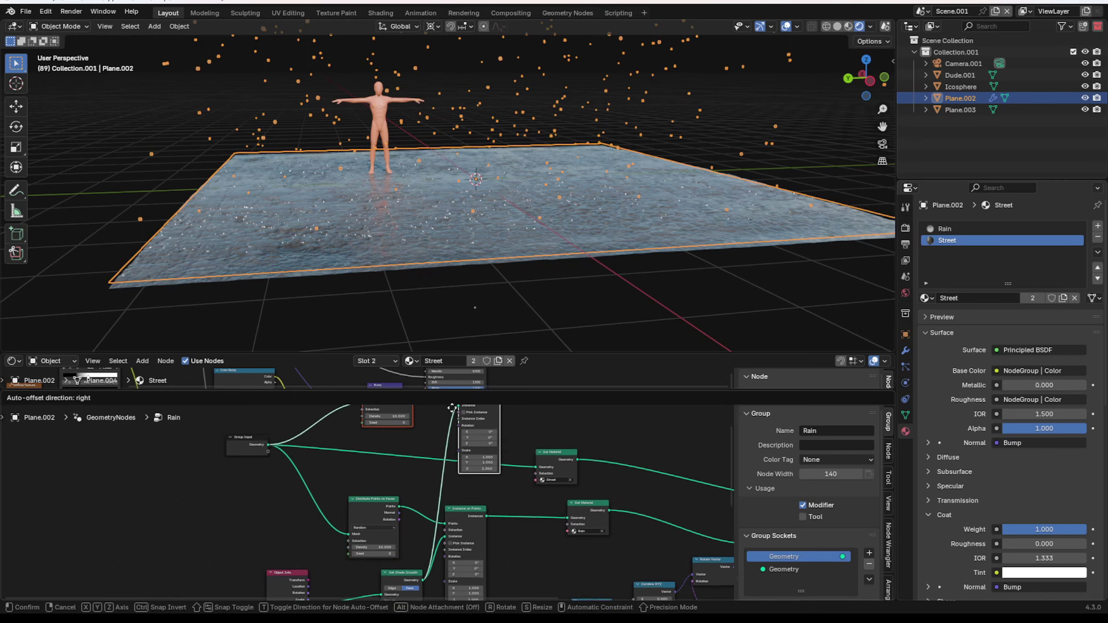
{"action": "left_click", "coordinate": [455, 468]}
{"action": "scroll", "coordinate": [456, 469], "scroll_direction": "up", "scroll_amount": 1}
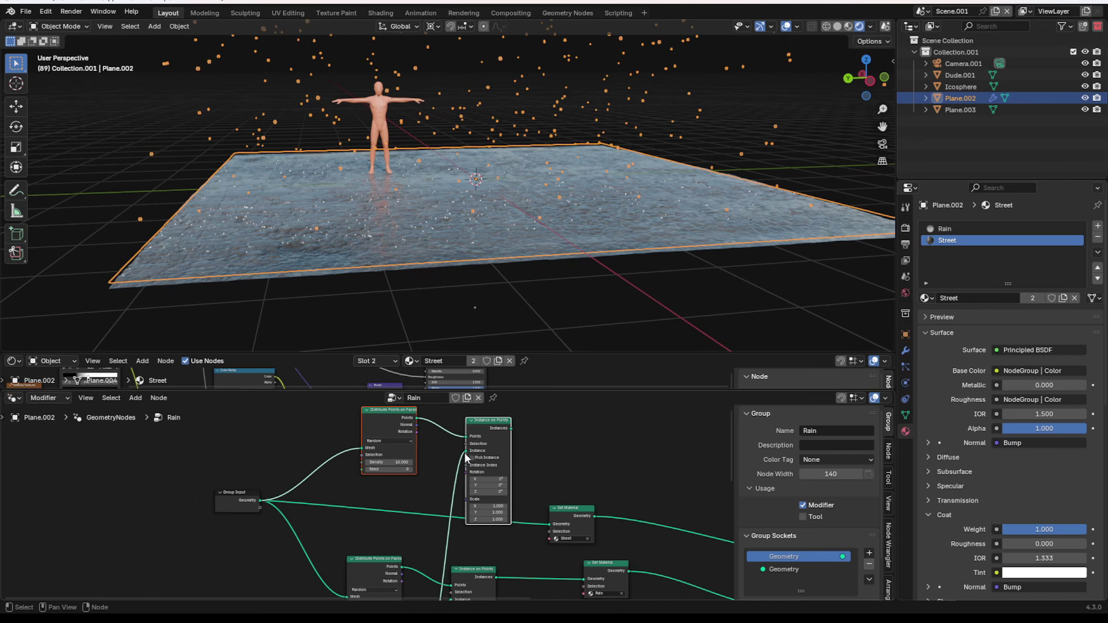
Detach the raindrop mesh from the duplicated Instance on Points and feed its Instance input from an Object Info node for Plane.003
{"action": "middle_click_drag", "start_coordinate": [476, 433], "coordinate": [468, 464]}
{"action": "left_click_drag", "start_coordinate": [498, 461], "coordinate": [490, 421]}
{"action": "key", "text": "Escape"}
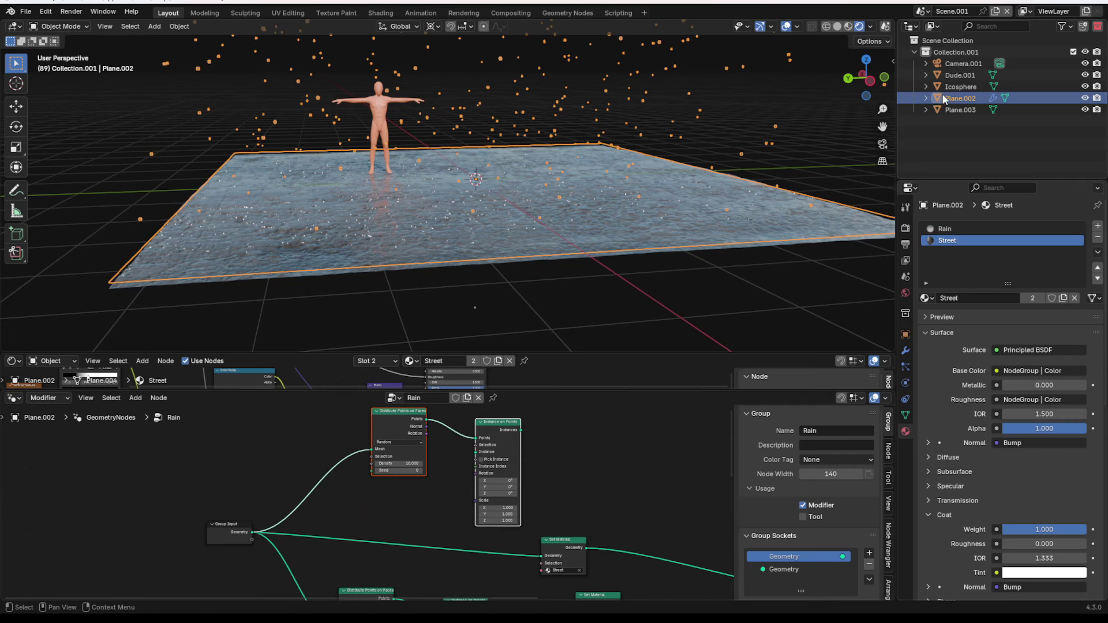
{"action": "left_click", "coordinate": [962, 110]}
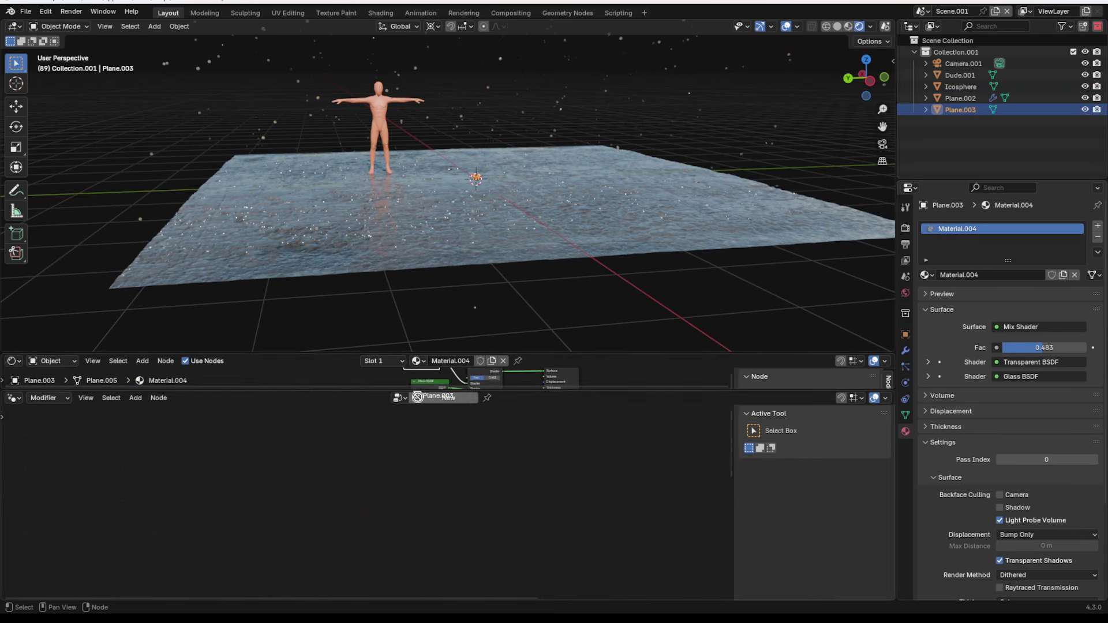
{"action": "left_click", "coordinate": [963, 100]}
{"action": "left_click_drag", "start_coordinate": [962, 109], "coordinate": [417, 493]}
{"action": "scroll", "coordinate": [452, 485], "scroll_direction": "up", "scroll_amount": 4}
{"action": "left_click_drag", "start_coordinate": [524, 431], "coordinate": [525, 430]}
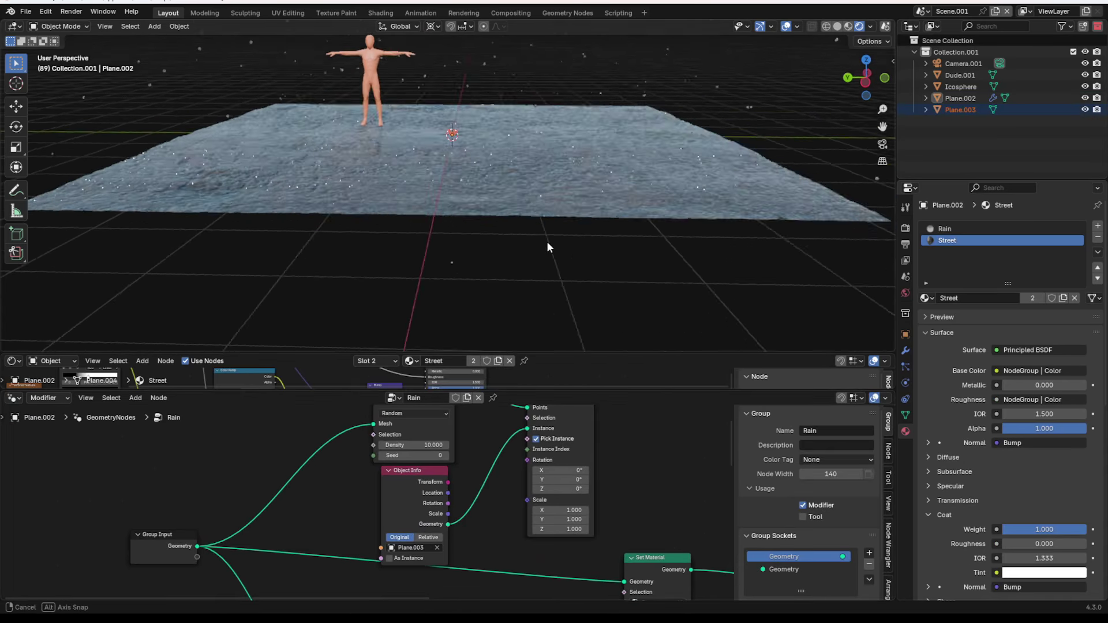
Link the splash Instance on Points output to the Join Geometry node and spread the splash nodes apart
{"action": "scroll", "coordinate": [547, 241], "scroll_direction": "up", "scroll_amount": 5}
{"action": "scroll", "coordinate": [520, 442], "scroll_direction": "down", "scroll_amount": 3}
{"action": "middle_click_drag", "start_coordinate": [519, 442], "coordinate": [387, 466]}
{"action": "scroll", "coordinate": [395, 456], "scroll_direction": "down", "scroll_amount": 3}
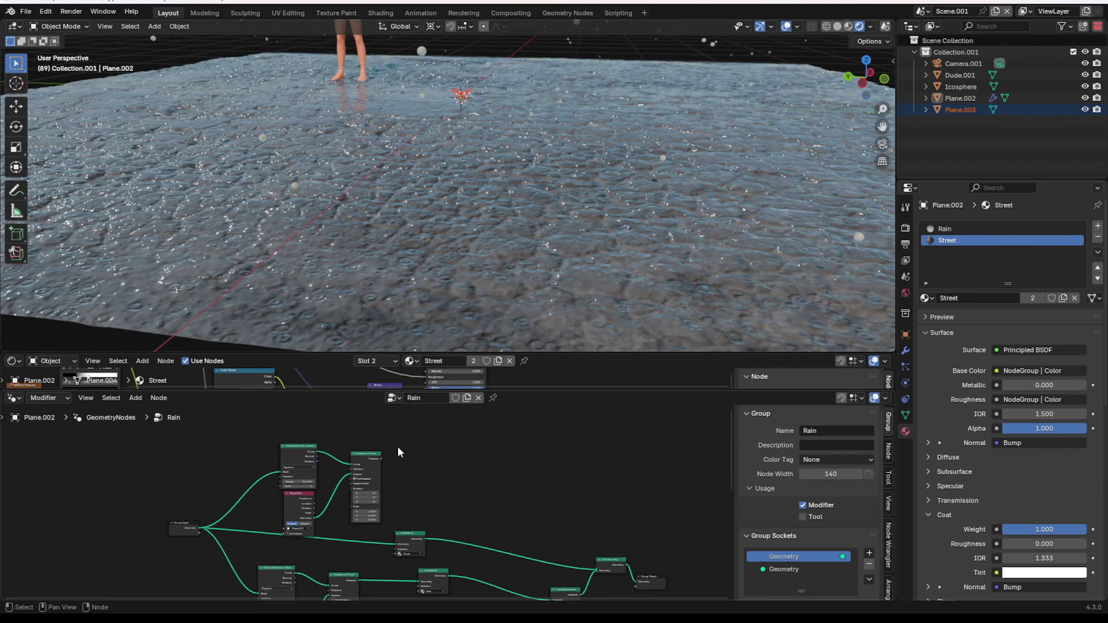
{"action": "left_click_drag", "start_coordinate": [380, 459], "coordinate": [592, 572]}
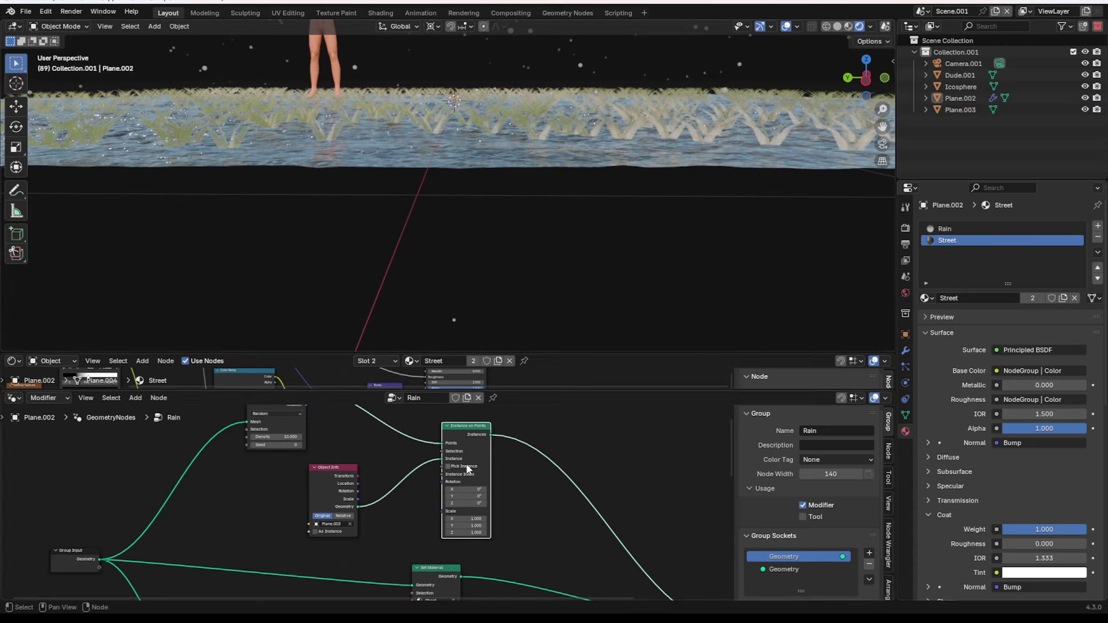
{"action": "middle_click_drag", "start_coordinate": [507, 248], "coordinate": [534, 266]}
{"action": "scroll", "coordinate": [434, 490], "scroll_direction": "up", "scroll_amount": 3}
{"action": "middle_click_drag", "start_coordinate": [432, 492], "coordinate": [480, 519]}
{"action": "left_click_drag", "start_coordinate": [540, 433], "coordinate": [639, 366]}
{"action": "scroll", "coordinate": [479, 497], "scroll_direction": "down", "scroll_amount": 4}
{"action": "left_click_drag", "start_coordinate": [368, 494], "coordinate": [386, 461]}
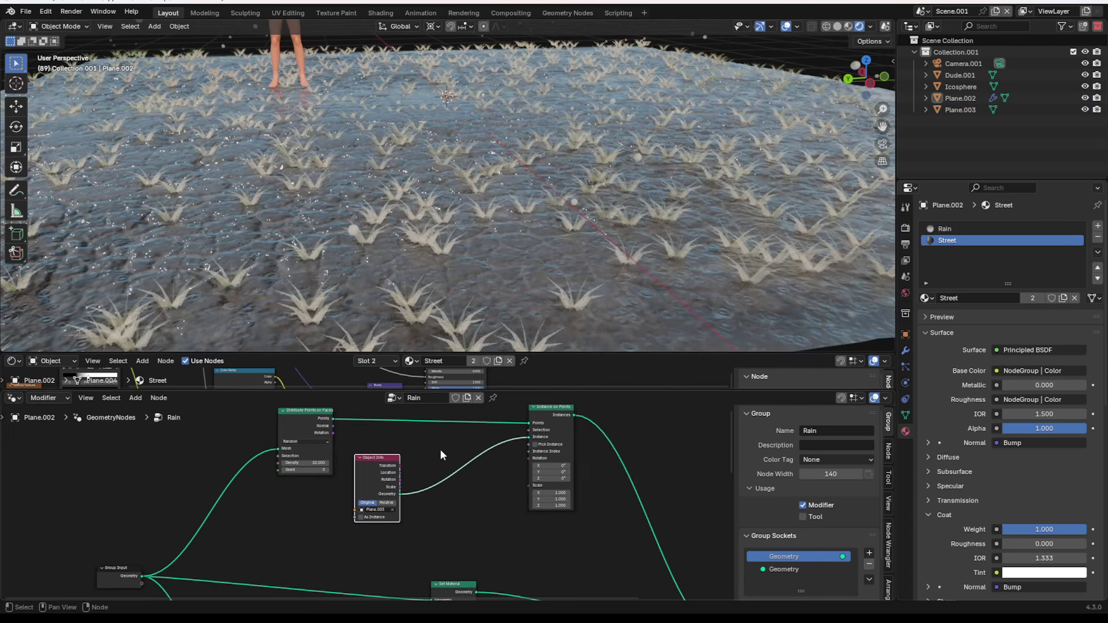
Add a Random Value node and connect it to the Scale input of the splash Instance on Points
{"action": "key", "text": "shift+a"}
{"action": "left_click", "coordinate": [496, 338]}
{"action": "type", "text": "ran"}
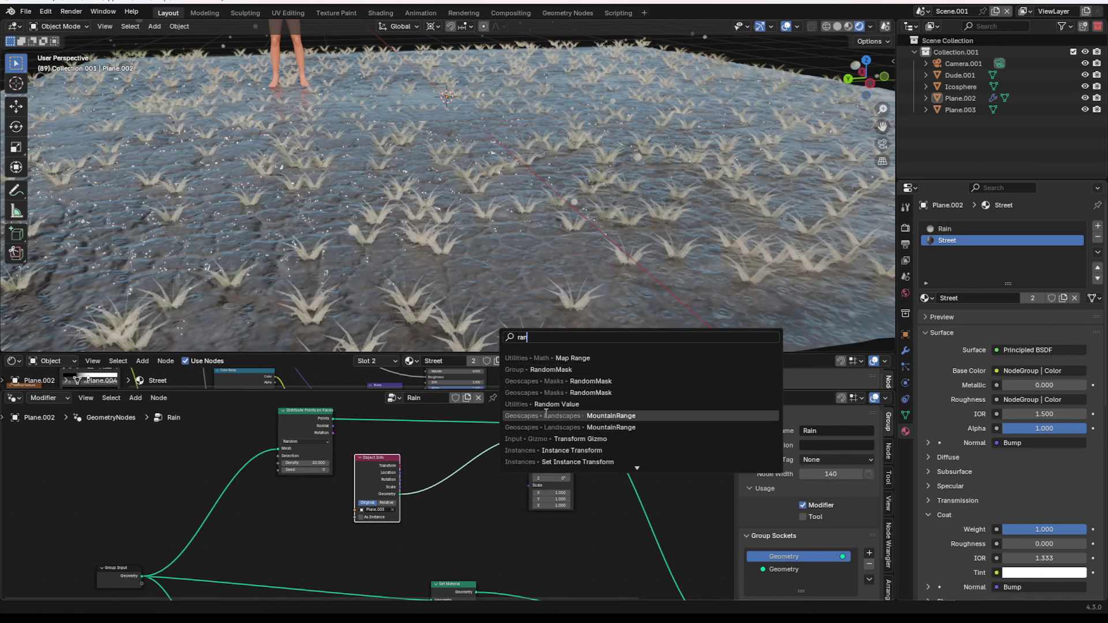
{"action": "left_click", "coordinate": [542, 404]}
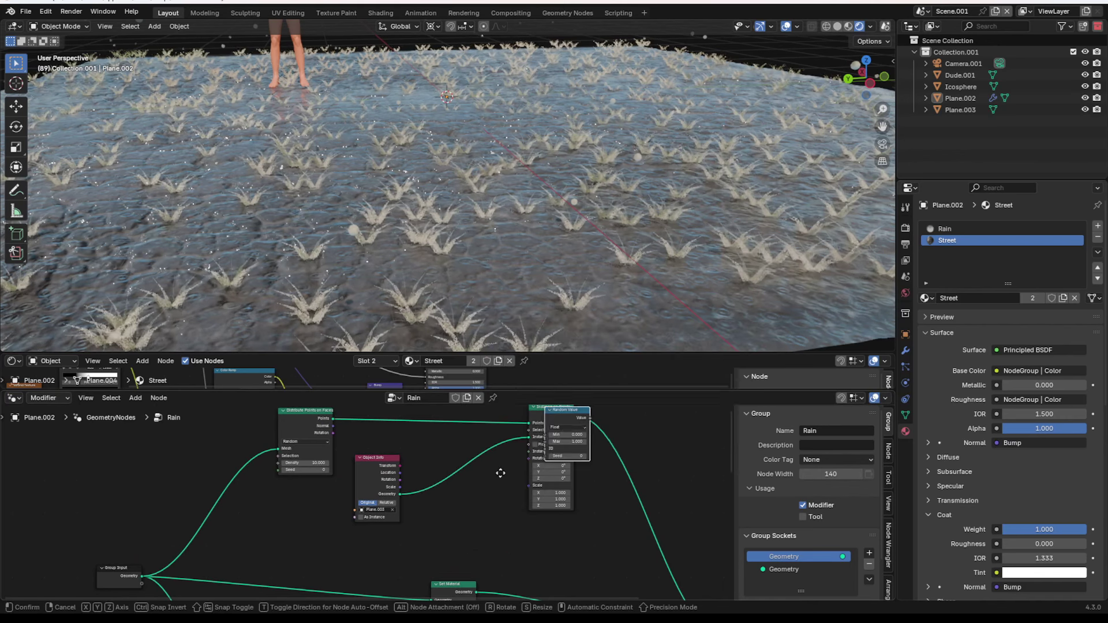
{"action": "left_click", "coordinate": [515, 516]}
Set the splash scale Random Value to a maximum of 0.4 and a minimum of 0.2
{"action": "scroll", "coordinate": [475, 483], "scroll_direction": "up", "scroll_amount": 3}
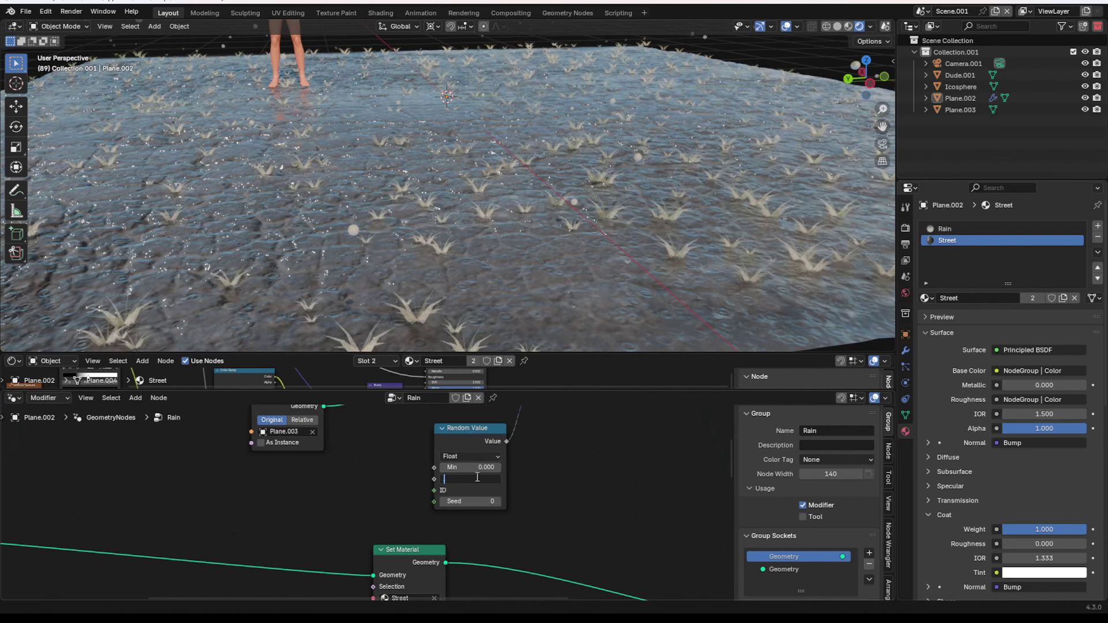
{"action": "type", "text": "0.4"}
{"action": "key", "text": "Return"}
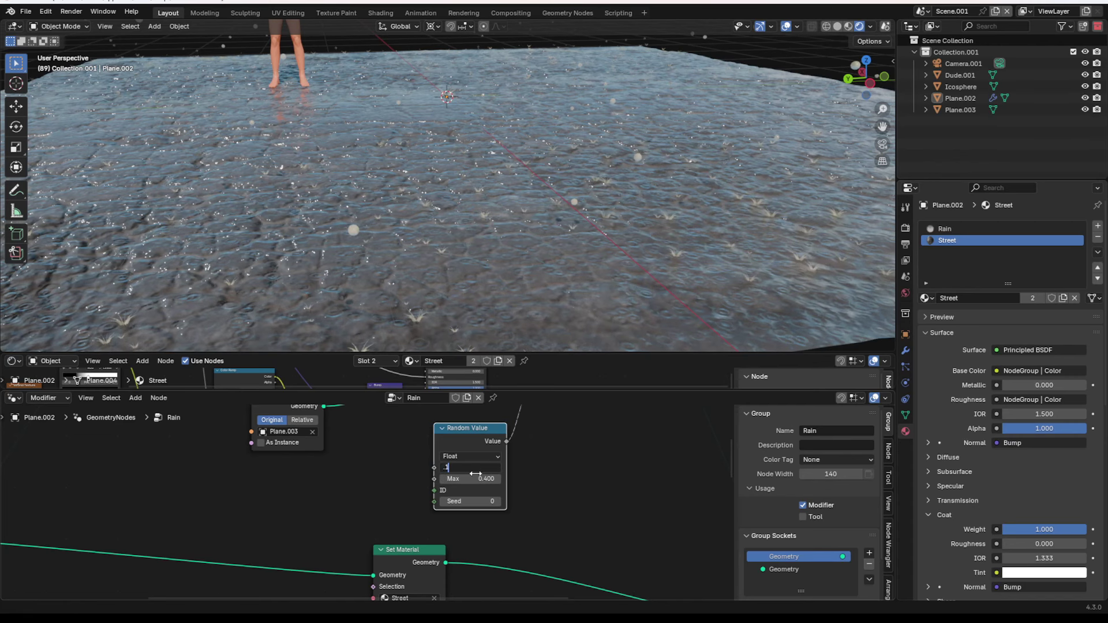
{"action": "scroll", "coordinate": [533, 172], "scroll_direction": "down", "scroll_amount": 4}
{"action": "middle_click_drag", "start_coordinate": [534, 172], "coordinate": [529, 169]}
{"action": "scroll", "coordinate": [528, 168], "scroll_direction": "up", "scroll_amount": 4}
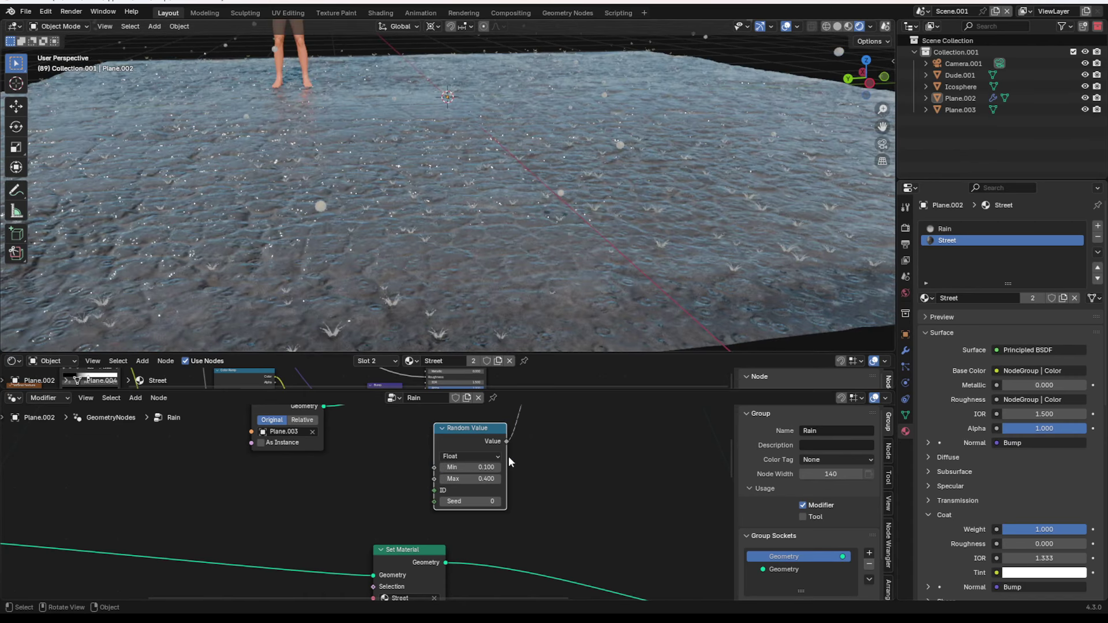
{"action": "left_click", "coordinate": [497, 465]}
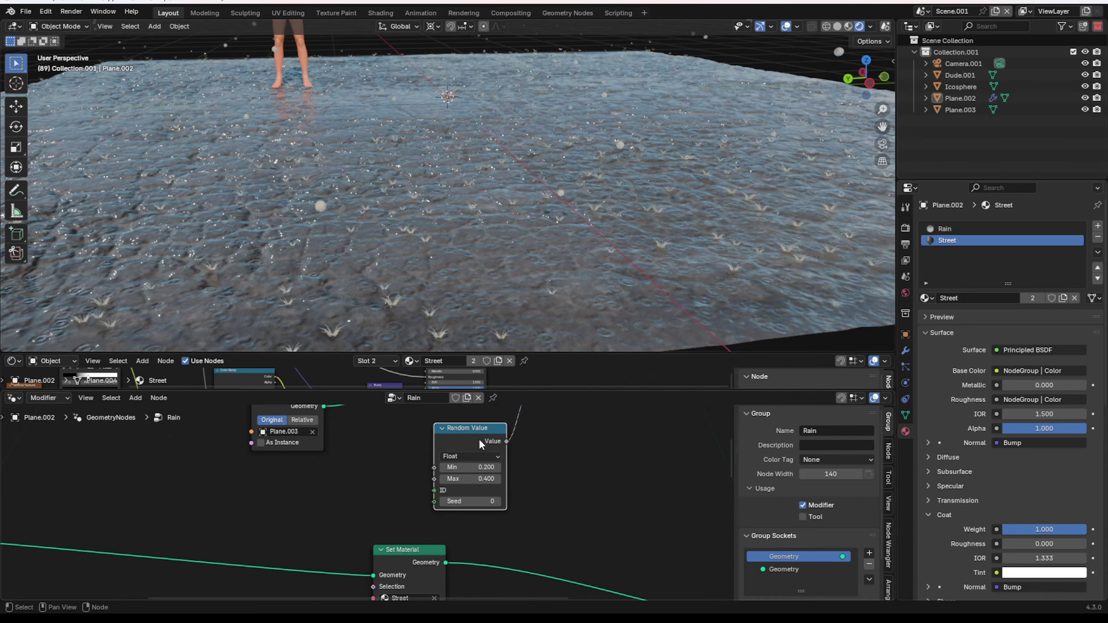
Duplicate the Random Value node, change its data type to Vector, and connect it to the splash instances' Rotation
{"action": "scroll", "coordinate": [437, 443], "scroll_direction": "down", "scroll_amount": 2}
{"action": "middle_click_drag", "start_coordinate": [436, 442], "coordinate": [478, 506]}
{"action": "scroll", "coordinate": [478, 507], "scroll_direction": "down", "scroll_amount": 1}
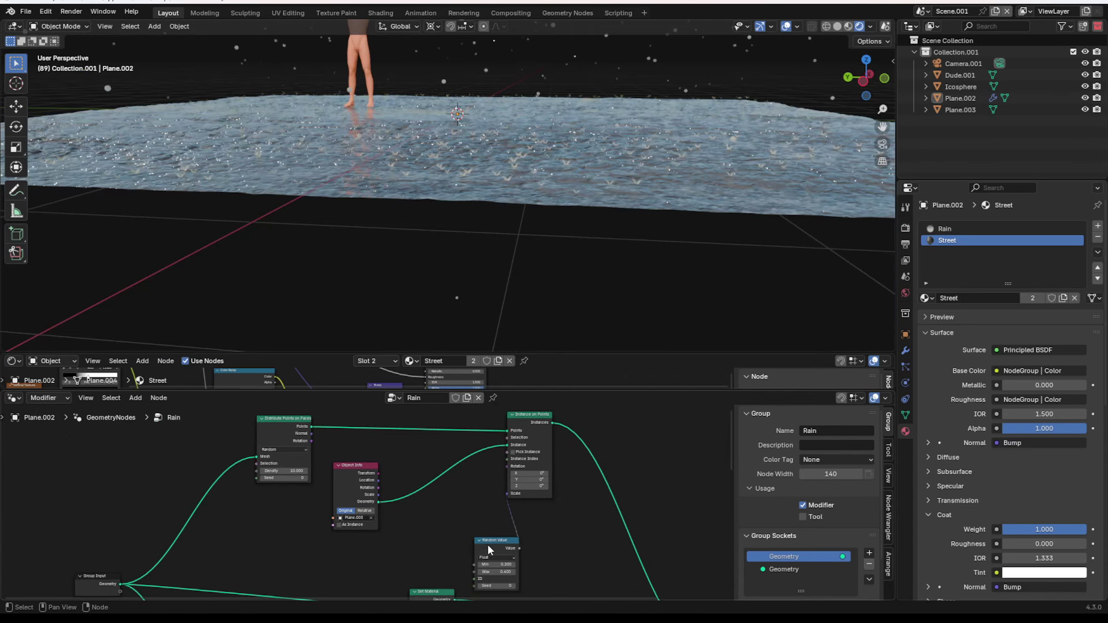
{"action": "left_click", "coordinate": [489, 546]}
{"action": "key", "text": "shift+d"}
{"action": "left_click", "coordinate": [429, 515]}
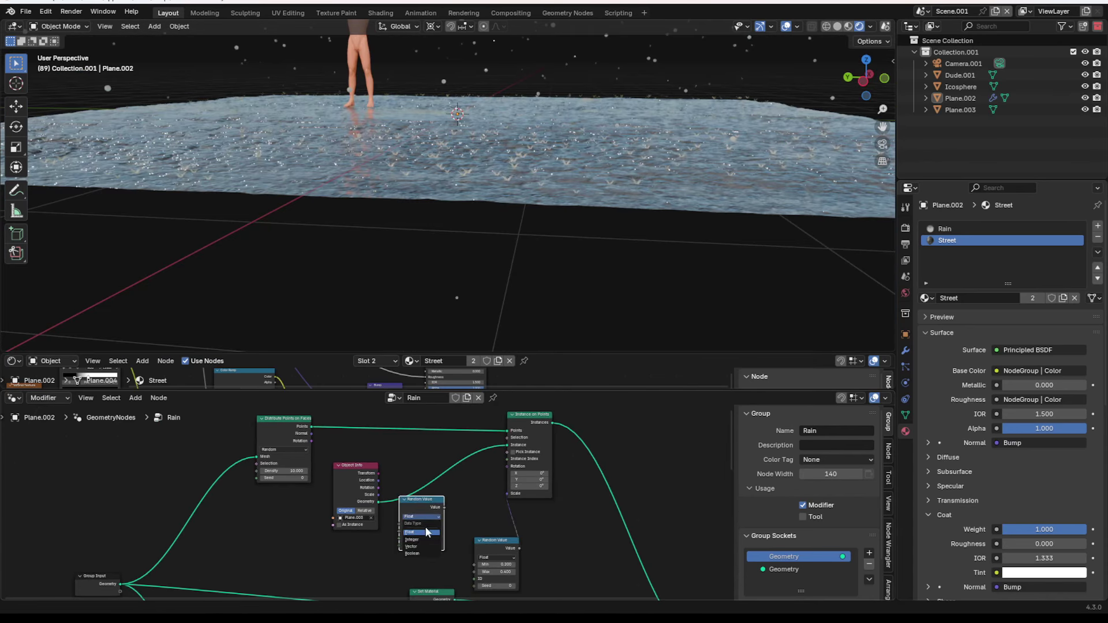
{"action": "left_click", "coordinate": [419, 547]}
{"action": "left_click_drag", "start_coordinate": [496, 470], "coordinate": [497, 469]}
Set the rotation Random Value's maximum Z to 191.2 and inspect the splashes on the street
{"action": "scroll", "coordinate": [458, 522], "scroll_direction": "up", "scroll_amount": 2}
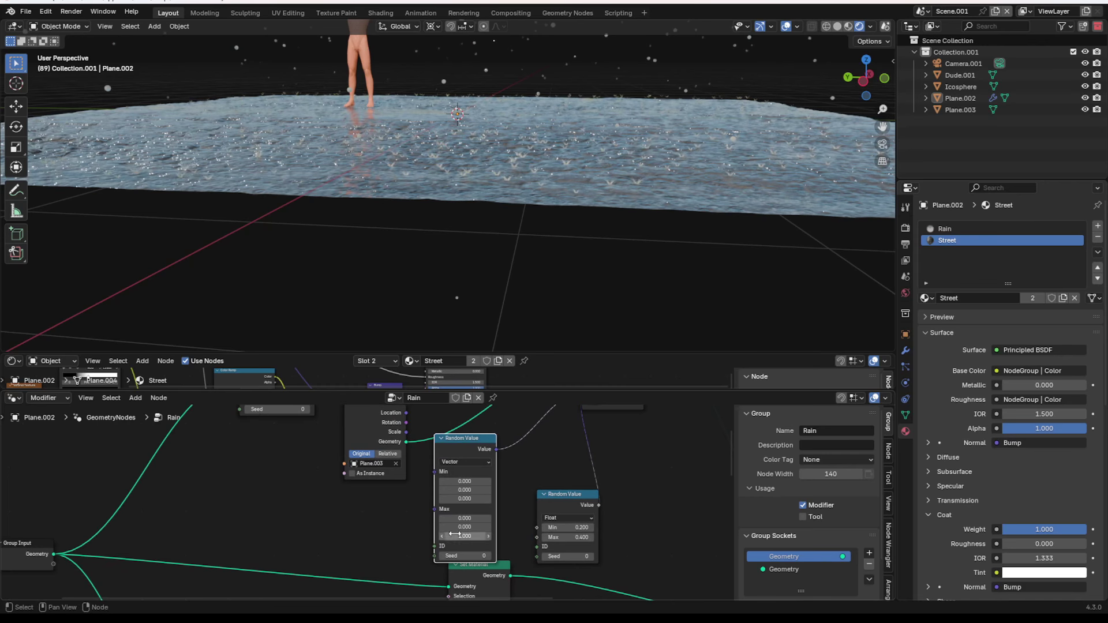
{"action": "scroll", "coordinate": [500, 206], "scroll_direction": "up", "scroll_amount": 6}
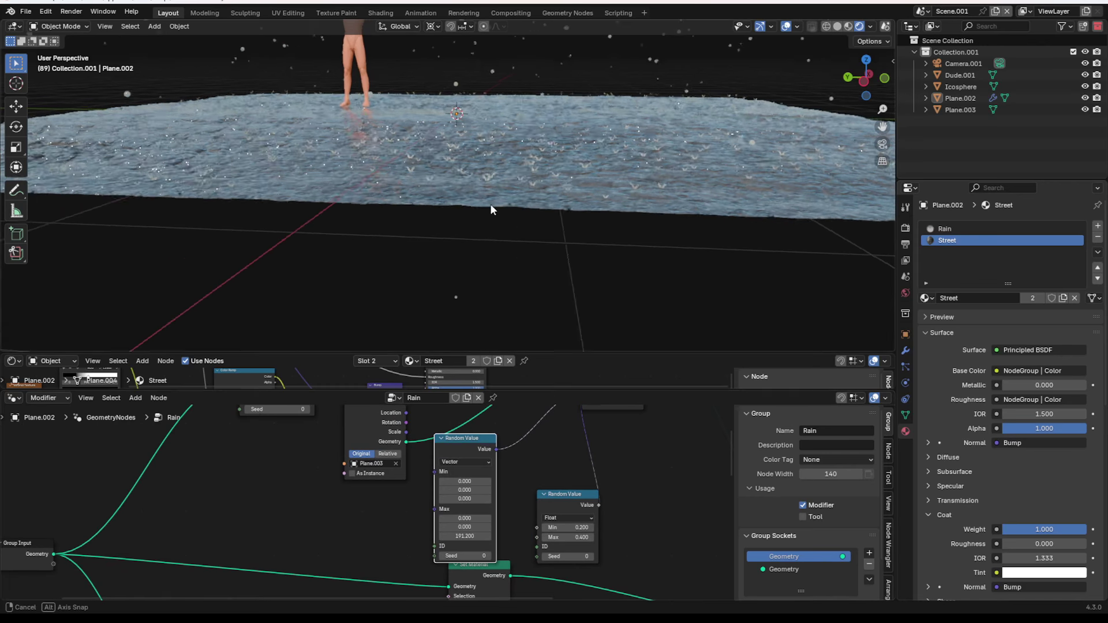
{"action": "middle_click_drag", "start_coordinate": [500, 206], "coordinate": [512, 210]}
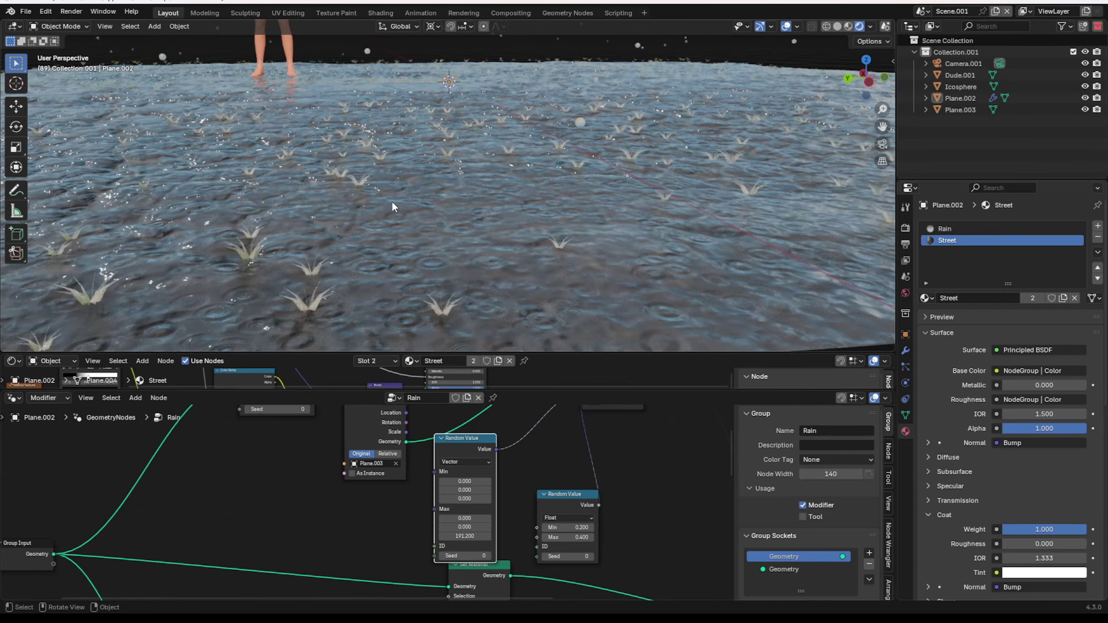
{"action": "scroll", "coordinate": [393, 202], "scroll_direction": "down", "scroll_amount": 5}
{"action": "middle_click_drag", "start_coordinate": [391, 202], "coordinate": [424, 193]}
Arrange the two Random Value nodes beneath the splash Instance on Points and play the animation
{"action": "scroll", "coordinate": [310, 431], "scroll_direction": "down", "scroll_amount": 4}
{"action": "middle_click_drag", "start_coordinate": [311, 431], "coordinate": [302, 479]}
{"action": "left_click_drag", "start_coordinate": [431, 510], "coordinate": [454, 507]}
{"action": "left_click_drag", "start_coordinate": [506, 546], "coordinate": [519, 508]}
{"action": "key", "text": "space"}
{"action": "middle_click_drag", "start_coordinate": [526, 196], "coordinate": [348, 131]}
{"action": "middle_click_drag", "start_coordinate": [354, 454], "coordinate": [525, 465]}
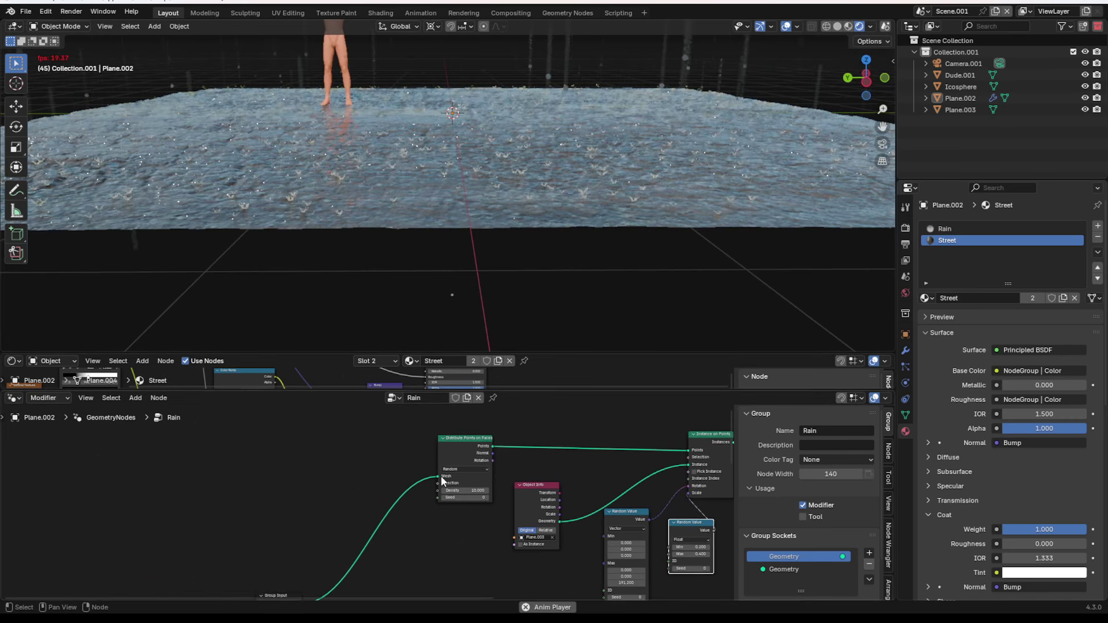
Add a Scene Time node and connect its Seconds output to the Seed of the splash Distribute Points on Faces
{"action": "key", "text": "shift+a"}
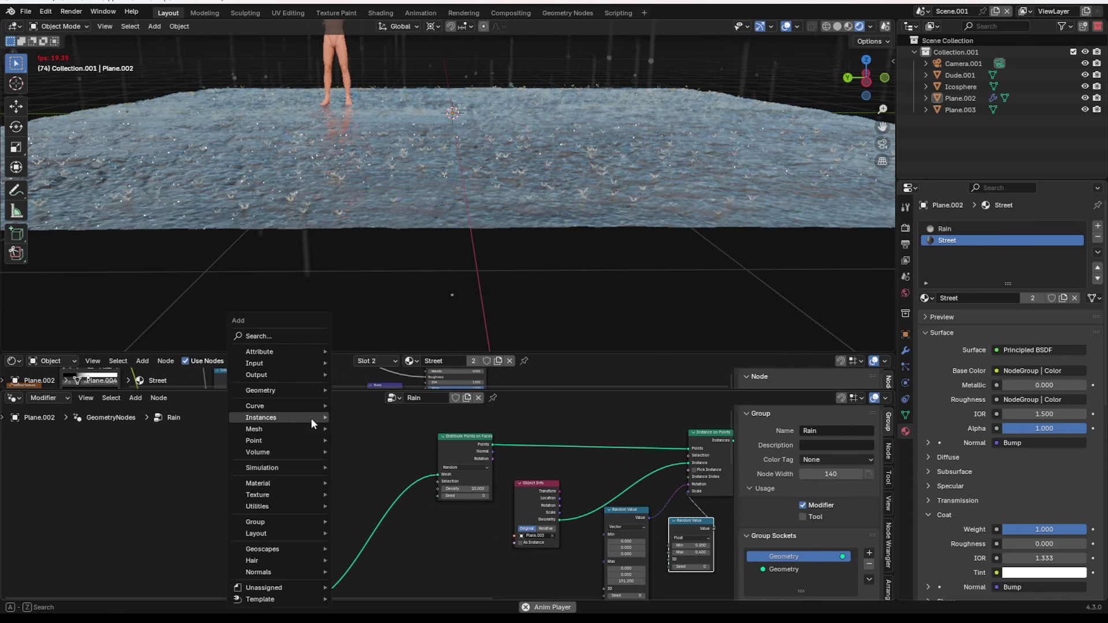
{"action": "left_click", "coordinate": [284, 337]}
{"action": "type", "text": "sce"}
{"action": "key", "text": "Return"}
{"action": "left_click", "coordinate": [315, 505]}
{"action": "scroll", "coordinate": [331, 503], "scroll_direction": "up", "scroll_amount": 2}
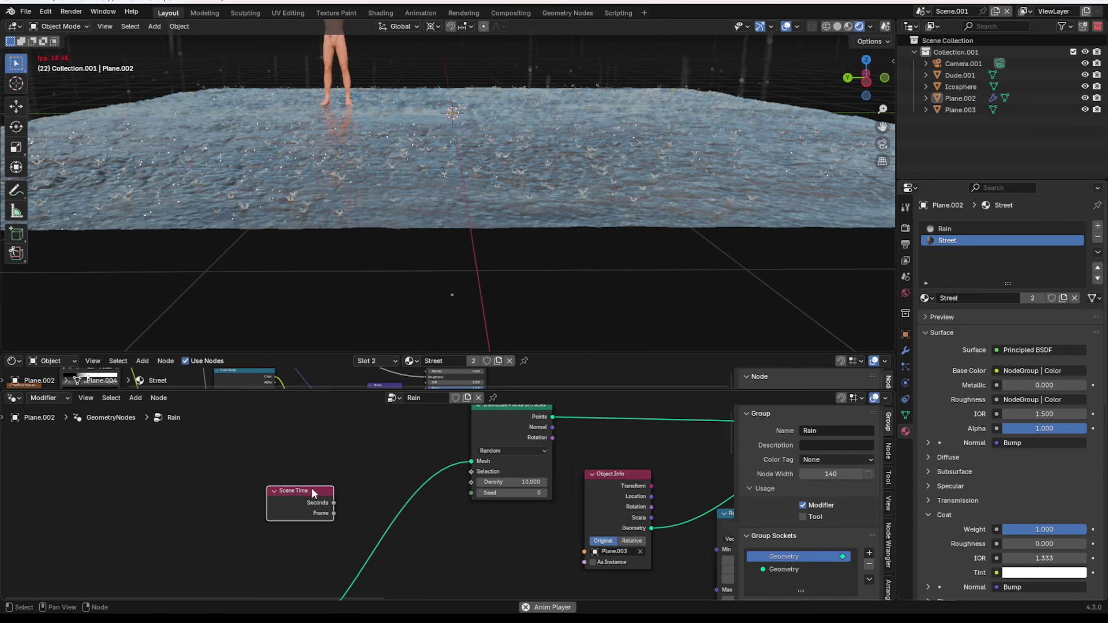
{"action": "right_click", "coordinate": [466, 499]}
{"action": "left_click_drag", "start_coordinate": [468, 501], "coordinate": [470, 495]}
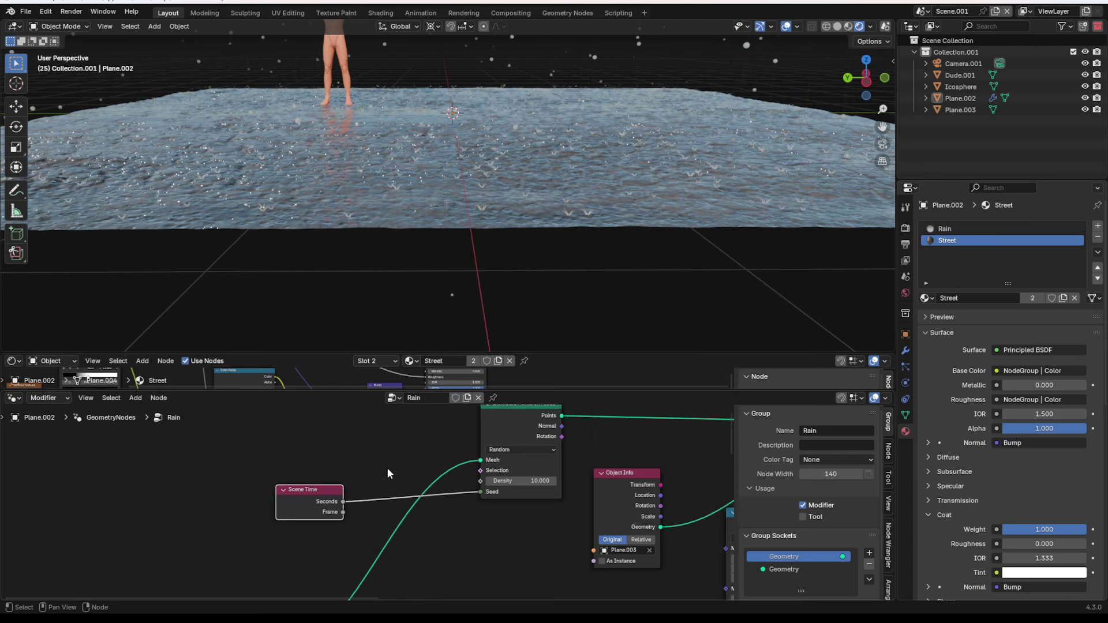
{"action": "scroll", "coordinate": [301, 505], "scroll_direction": "up", "scroll_amount": 1}
{"action": "key", "text": "shift+a"}
{"action": "left_click", "coordinate": [362, 337]}
{"action": "type", "text": "math"}
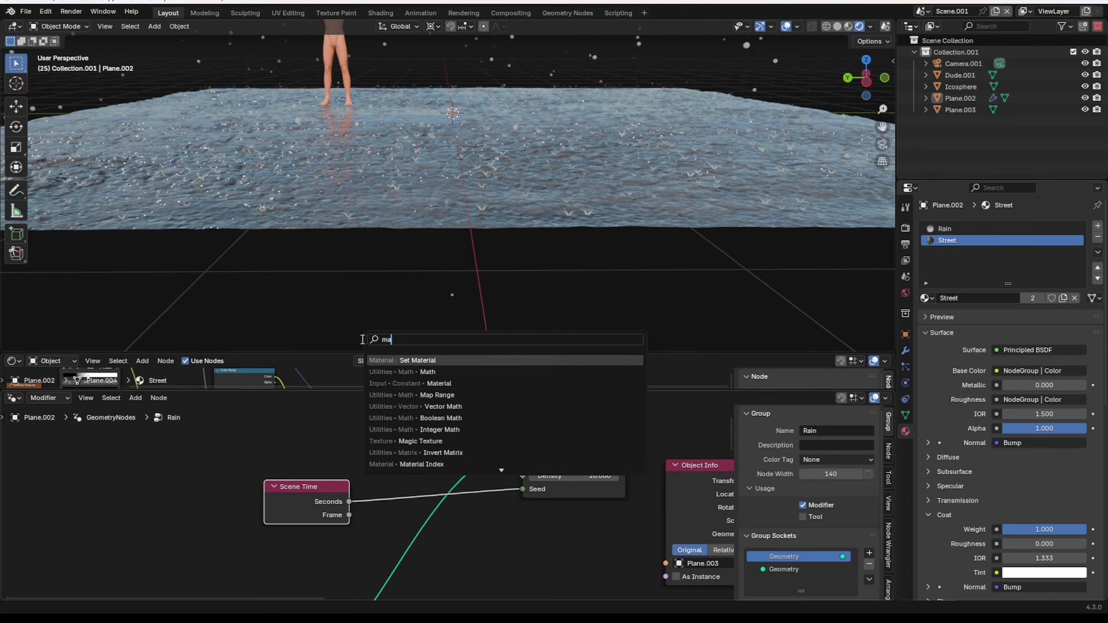
{"action": "left_click", "coordinate": [408, 373]}
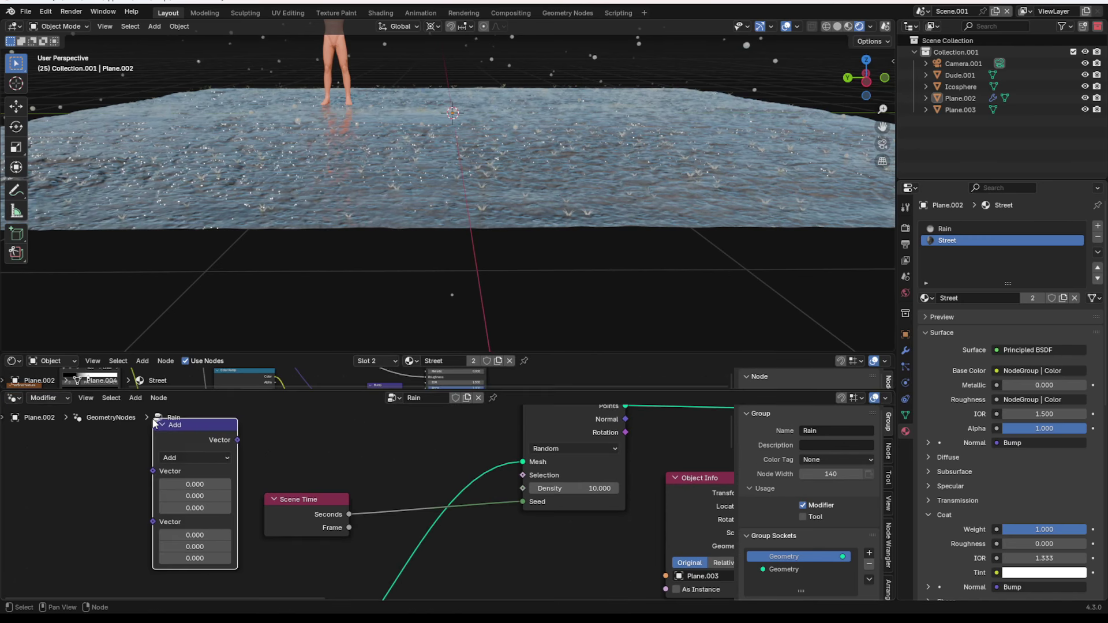
{"action": "right_click", "coordinate": [140, 456]}
Insert a Math node set to Multiply between the Scene Time seconds and the splash distribution's Seed
{"action": "key", "text": "shift+a"}
{"action": "left_click", "coordinate": [141, 342]}
{"action": "type", "text": "math"}
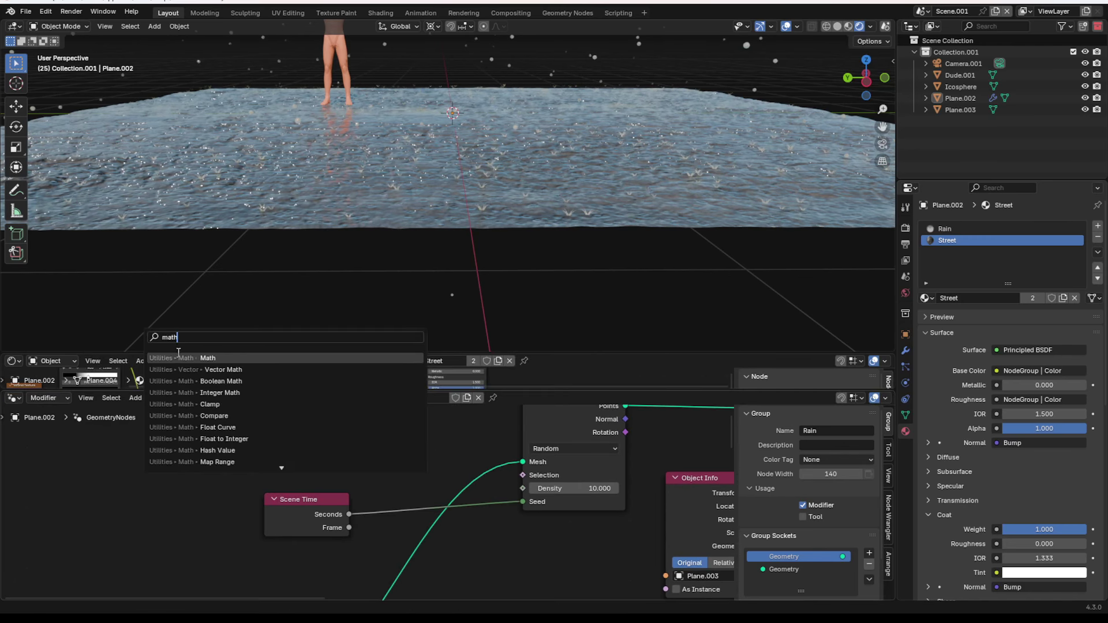
{"action": "left_click", "coordinate": [152, 358]}
{"action": "left_click", "coordinate": [404, 485]}
{"action": "left_click", "coordinate": [409, 491]}
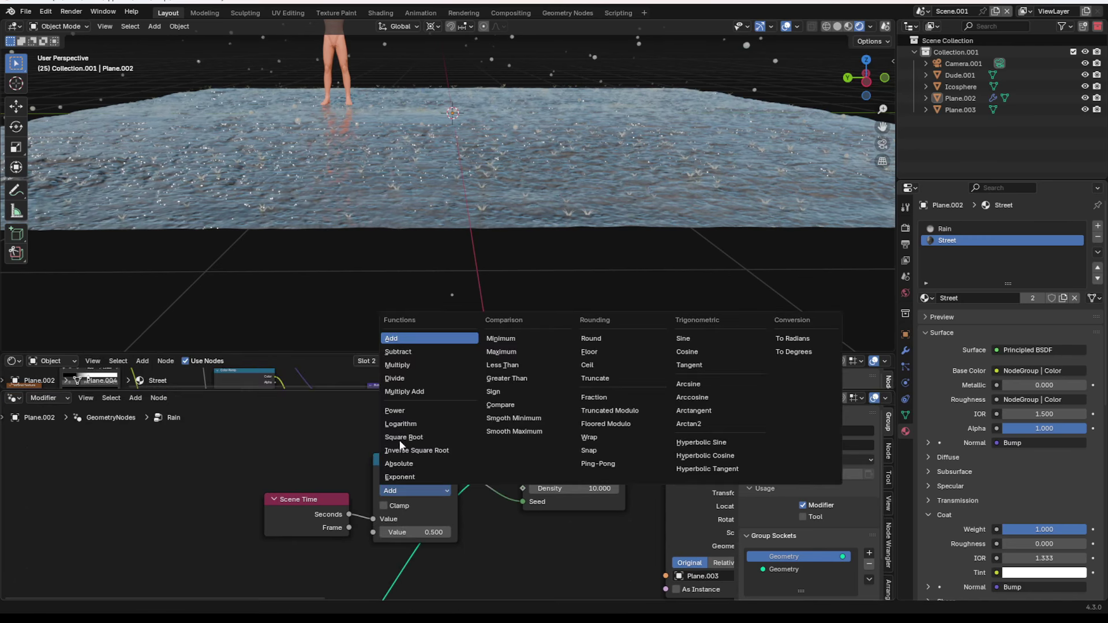
{"action": "left_click", "coordinate": [397, 365]}
Set the Multiply value to 25 and play the animation to check how quickly the splashes change position
{"action": "left_click_drag", "start_coordinate": [407, 519], "coordinate": [456, 530]}
{"action": "key", "text": "space"}
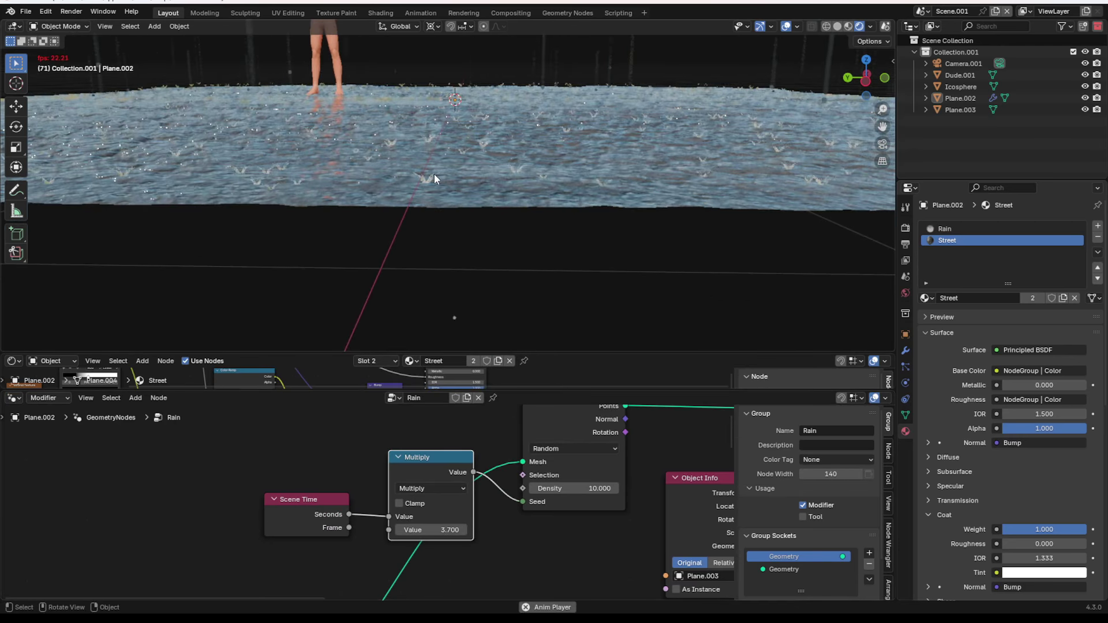
{"action": "left_click", "coordinate": [435, 529]}
{"action": "type", "text": "25"}
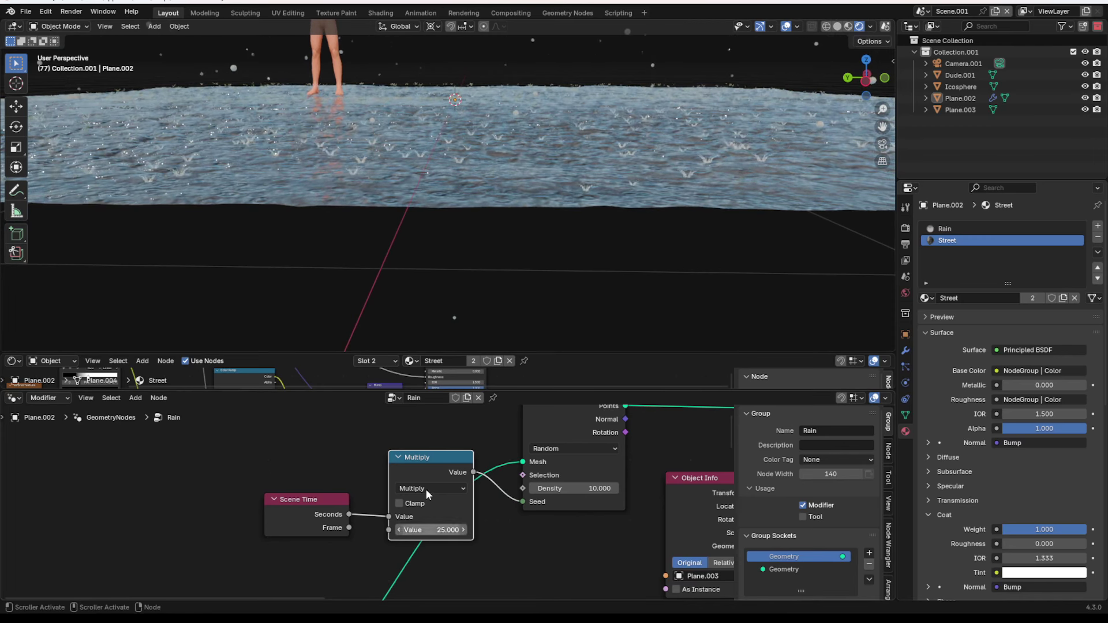
{"action": "key", "text": "Return"}
{"action": "key", "text": "space"}
{"action": "middle_click_drag", "start_coordinate": [386, 244], "coordinate": [459, 245]}
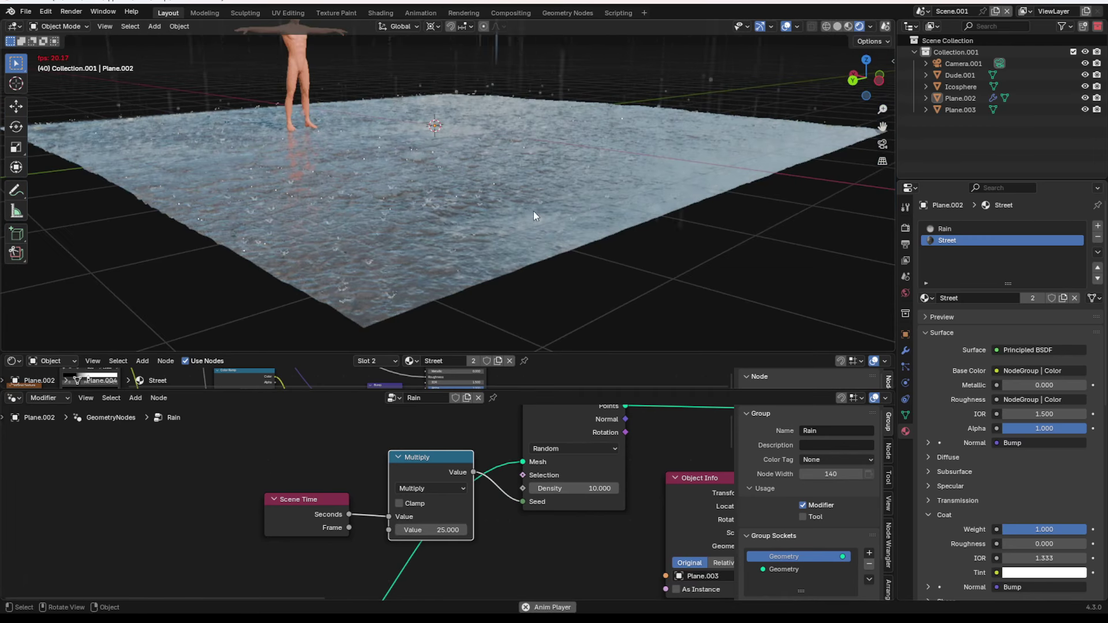
Try 19.5 and then 33 as the Multiply value behind the splash Seed, playing the animation to compare the change rate
{"action": "key", "text": "space"}
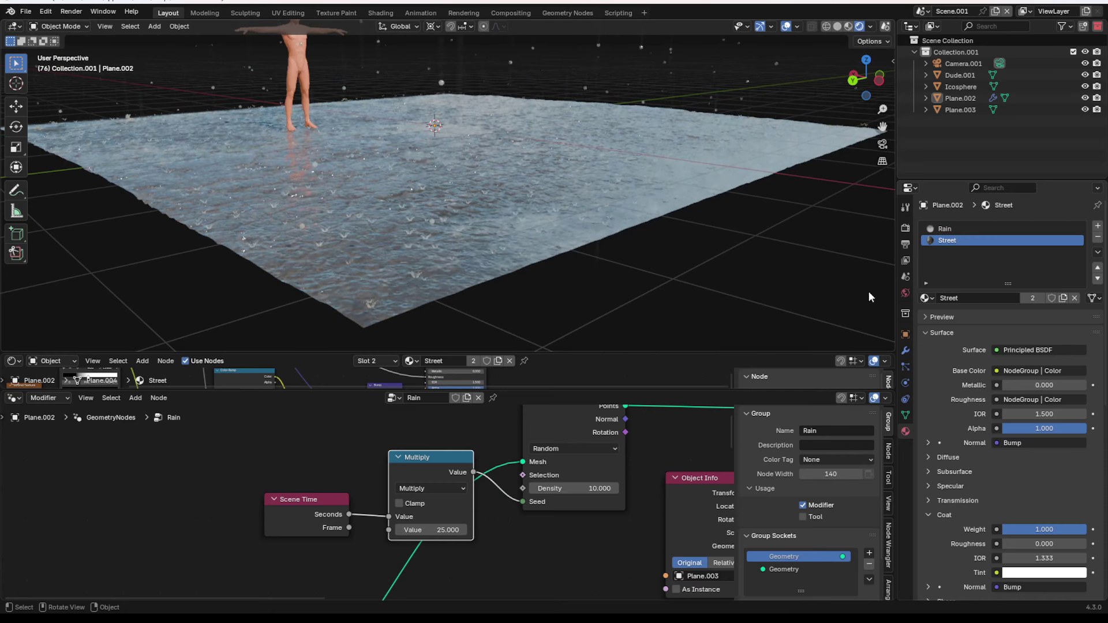
{"action": "key", "text": "space"}
{"action": "middle_click_drag", "start_coordinate": [542, 256], "coordinate": [486, 259]}
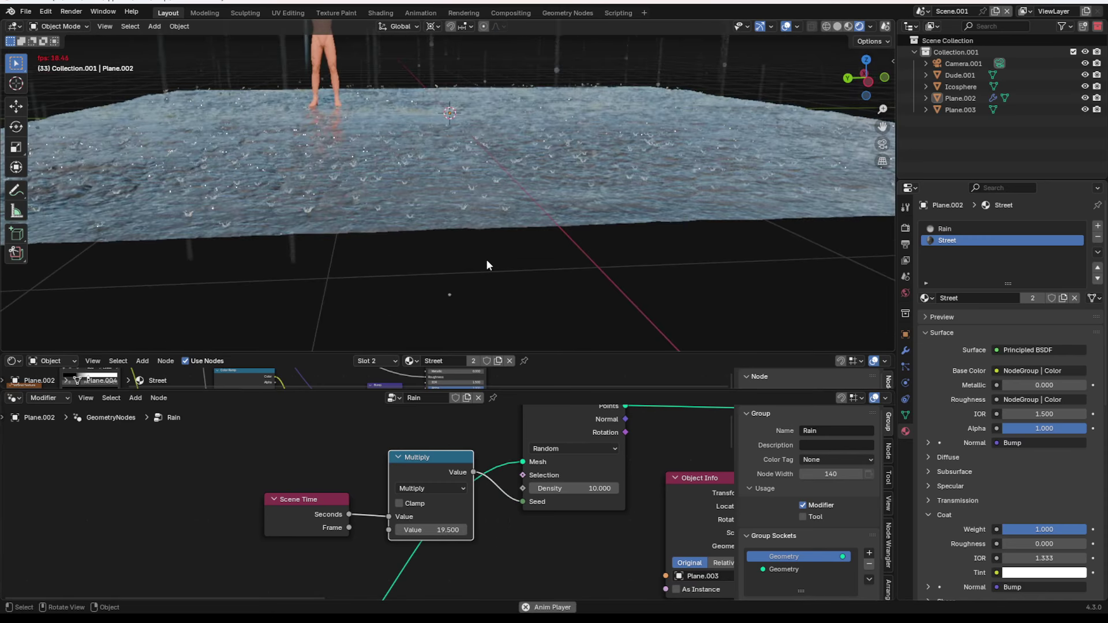
{"action": "key", "text": "space"}
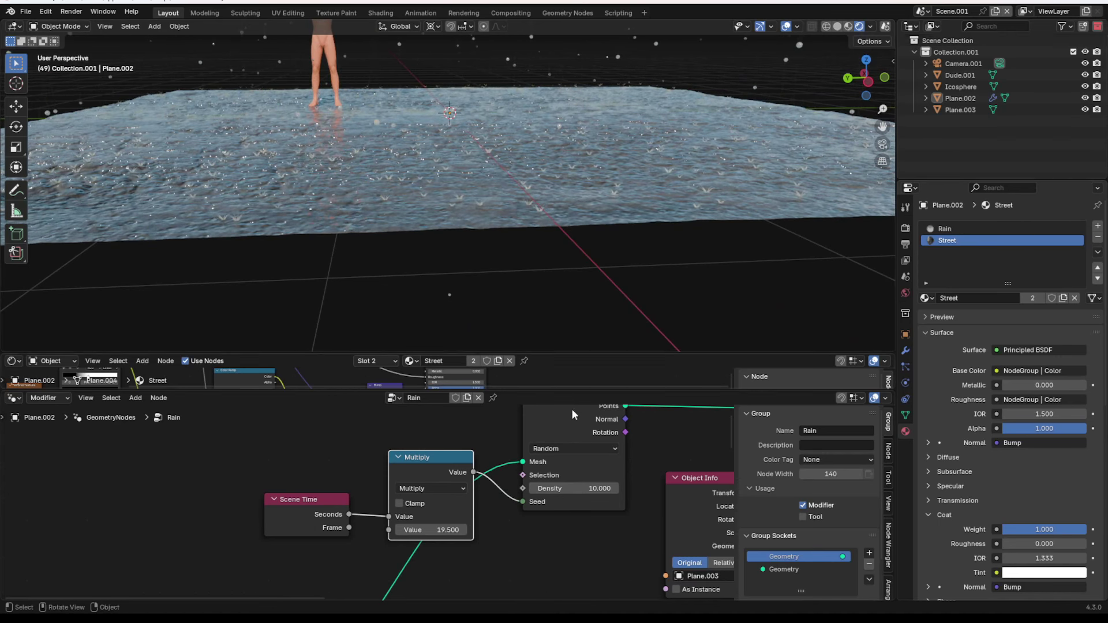
{"action": "left_click_drag", "start_coordinate": [442, 529], "coordinate": [459, 529]}
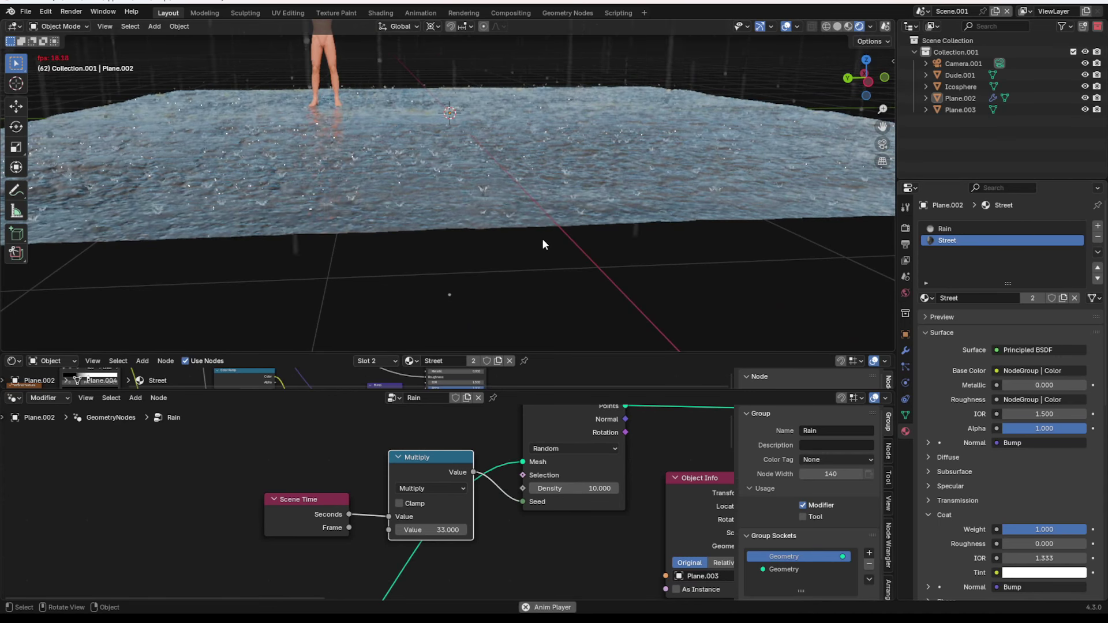
Select the splash object Plane.003 and play the animation to examine the splashes across the whole street
{"action": "left_click", "coordinate": [961, 110]}
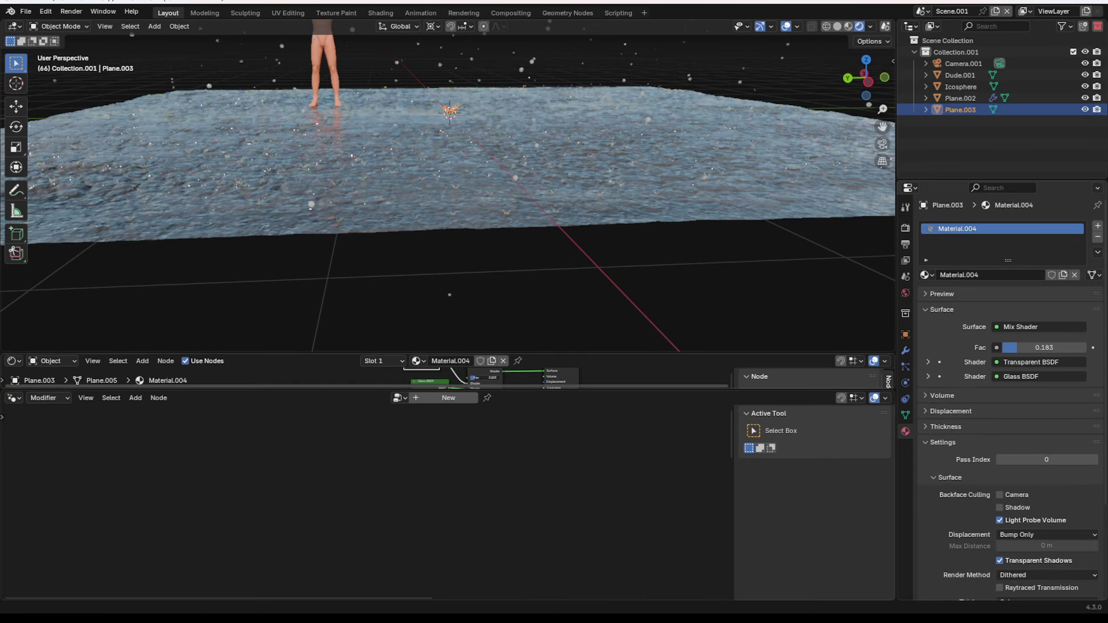
{"action": "middle_click_drag", "start_coordinate": [511, 342], "coordinate": [517, 280]}
{"action": "key", "text": "space"}
{"action": "scroll", "coordinate": [624, 298], "scroll_direction": "down", "scroll_amount": 2}
{"action": "scroll", "coordinate": [517, 280], "scroll_direction": "up", "scroll_amount": 4}
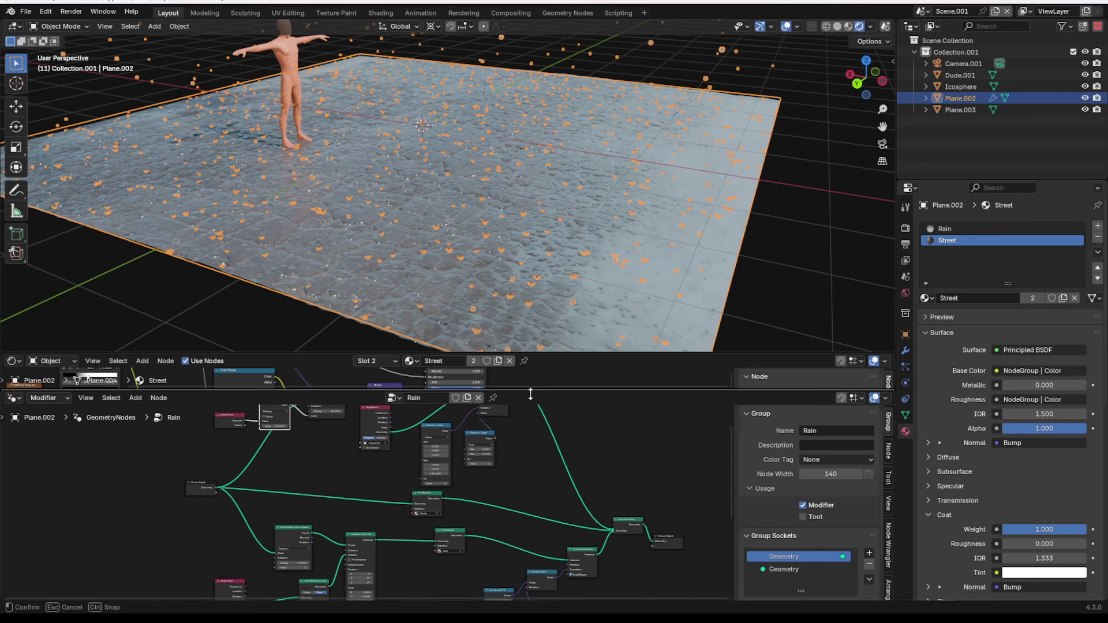
Enlarge the Shader Editor for the Street material and move the Principled BSDF and Material Output nodes slightly away from the Bump nodes
{"action": "left_click_drag", "start_coordinate": [531, 394], "coordinate": [526, 566]}
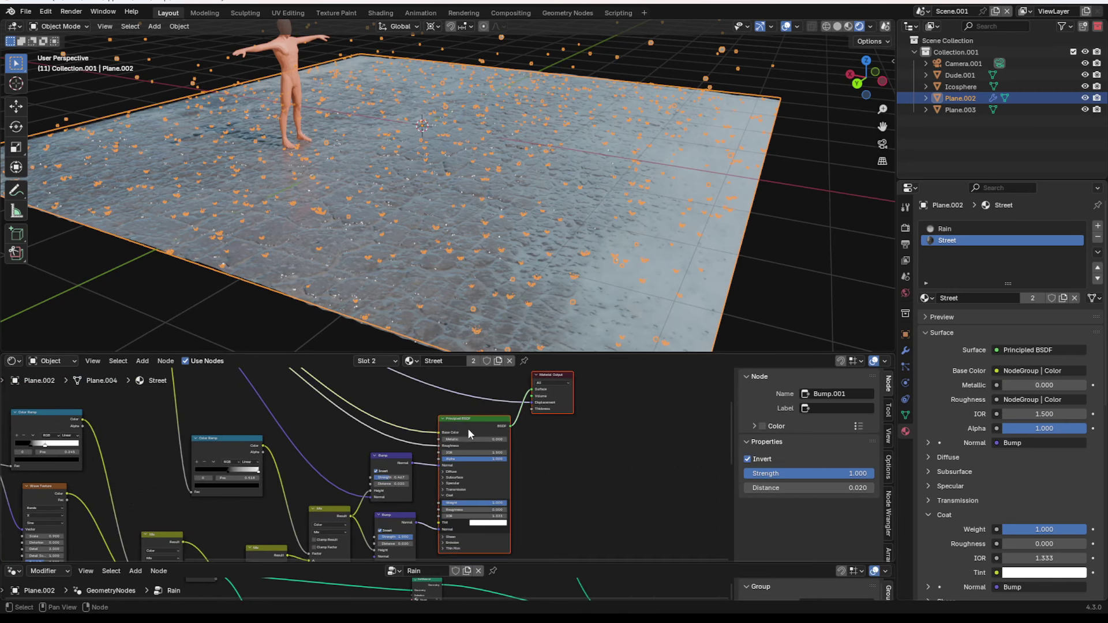
{"action": "key", "text": "g"}
{"action": "left_click", "coordinate": [484, 411]}
{"action": "left_click", "coordinate": [689, 449]}
{"action": "scroll", "coordinate": [461, 520], "scroll_direction": "up", "scroll_amount": 1}
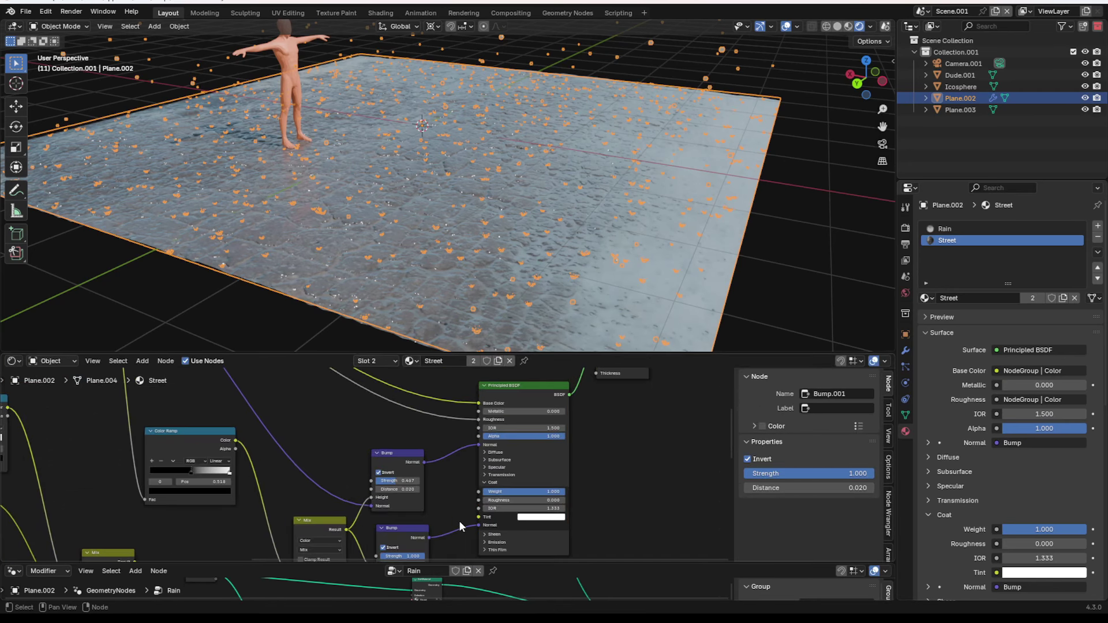
{"action": "middle_click_drag", "start_coordinate": [460, 526], "coordinate": [456, 497]}
{"action": "scroll", "coordinate": [497, 474], "scroll_direction": "down", "scroll_amount": 4}
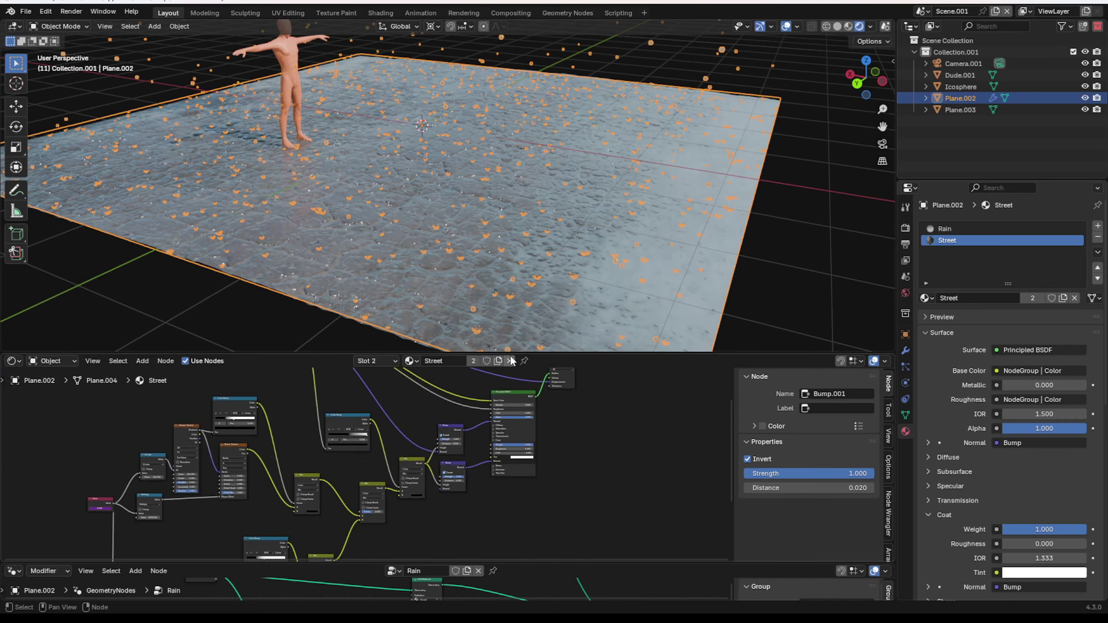
{"action": "left_click_drag", "start_coordinate": [508, 354], "coordinate": [508, 225]}
Add a Noise Texture node below the Bump nodes and connect its Fac output to the Principled BSDF's Coat Normal
{"action": "middle_click_drag", "start_coordinate": [415, 427], "coordinate": [449, 392]}
{"action": "key", "text": "shift+a"}
{"action": "type", "text": "noi"}
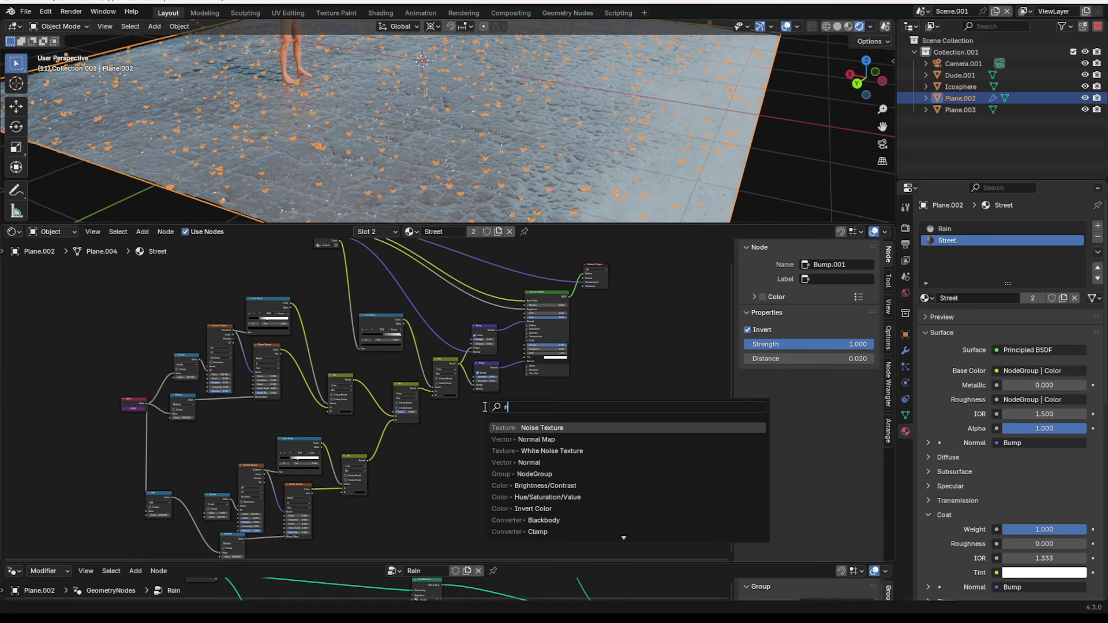
{"action": "key", "text": "Return"}
{"action": "left_click", "coordinate": [417, 428]}
{"action": "scroll", "coordinate": [416, 429], "scroll_direction": "up", "scroll_amount": 3}
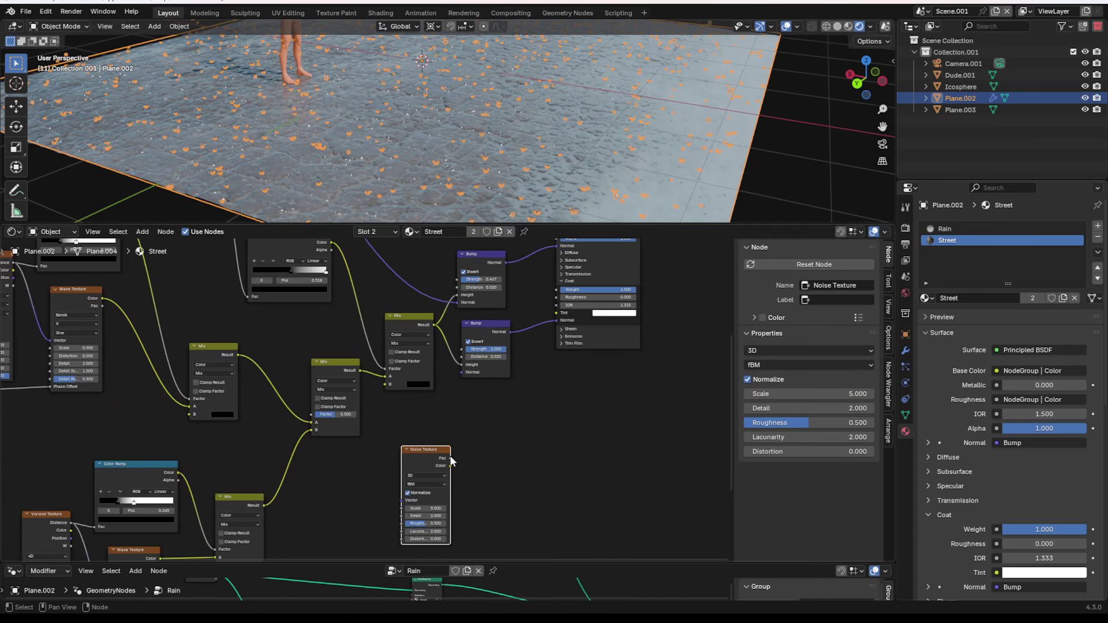
{"action": "left_click_drag", "start_coordinate": [450, 458], "coordinate": [543, 371]}
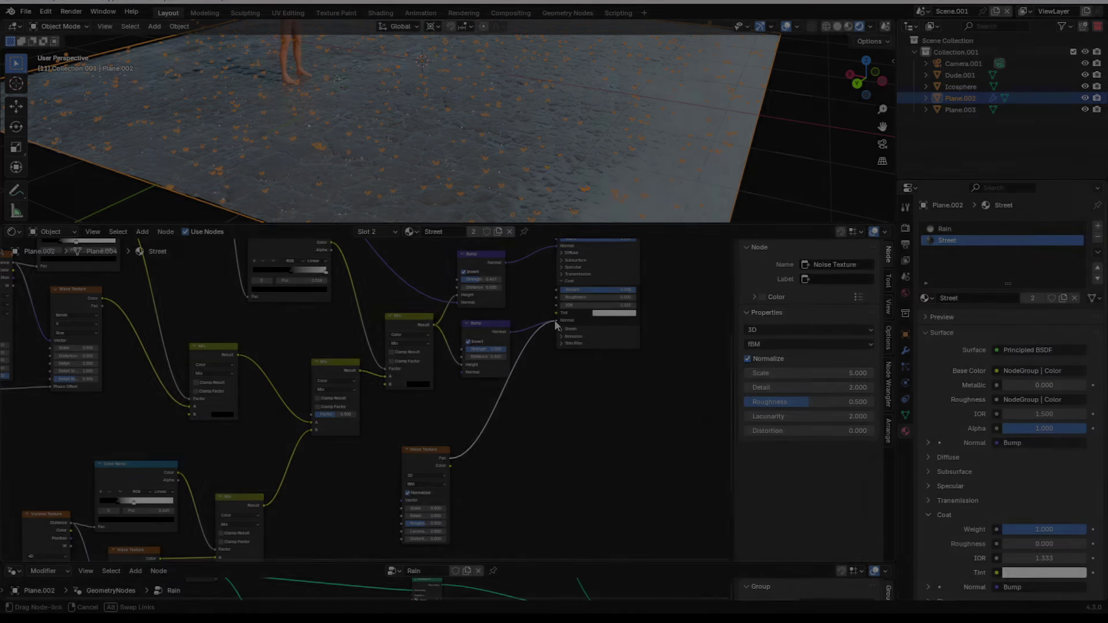